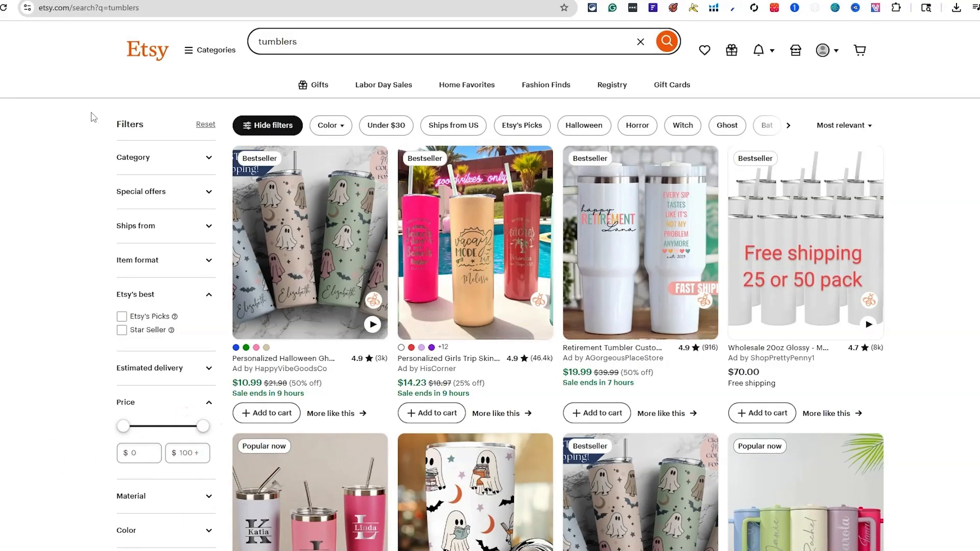
Open the Cute Ghost Reading Tumbler listing from the tumblers search results in a new tab
scroll(88, 118, down, 4)
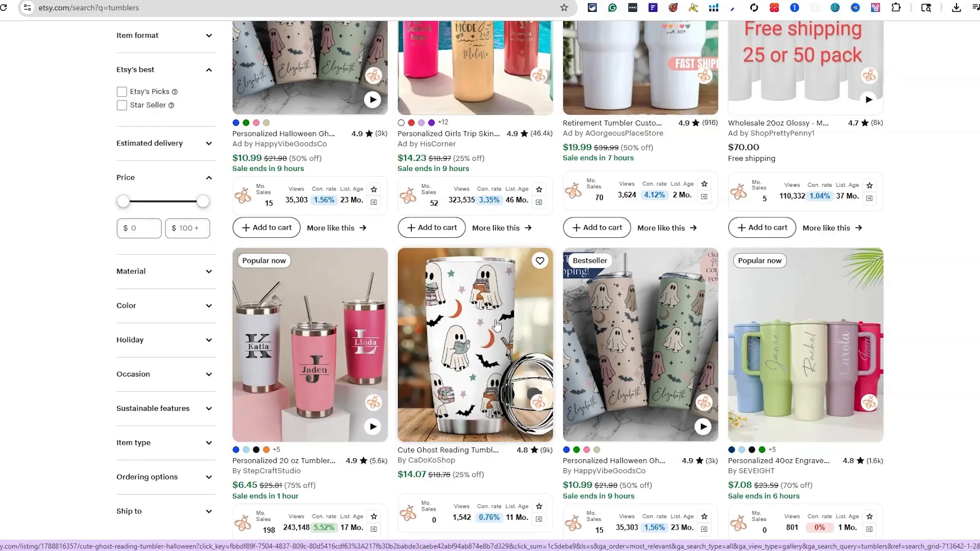
scroll(475, 325, down, 2)
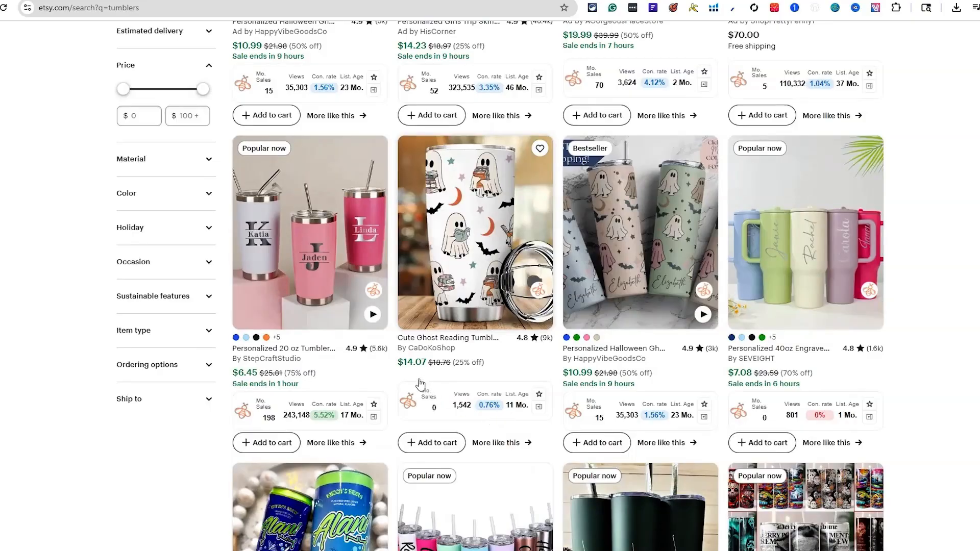
right_click(475, 294)
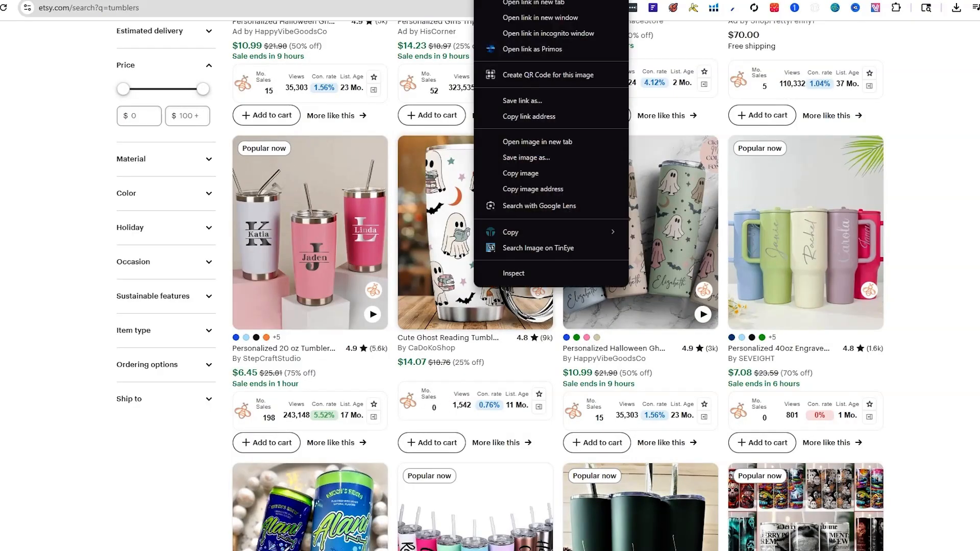
click(514, 2)
Filter the tumblers search results to Etsy's Picks and Star Seller items
scroll(177, 306, up, 6)
scroll(183, 326, down, 1)
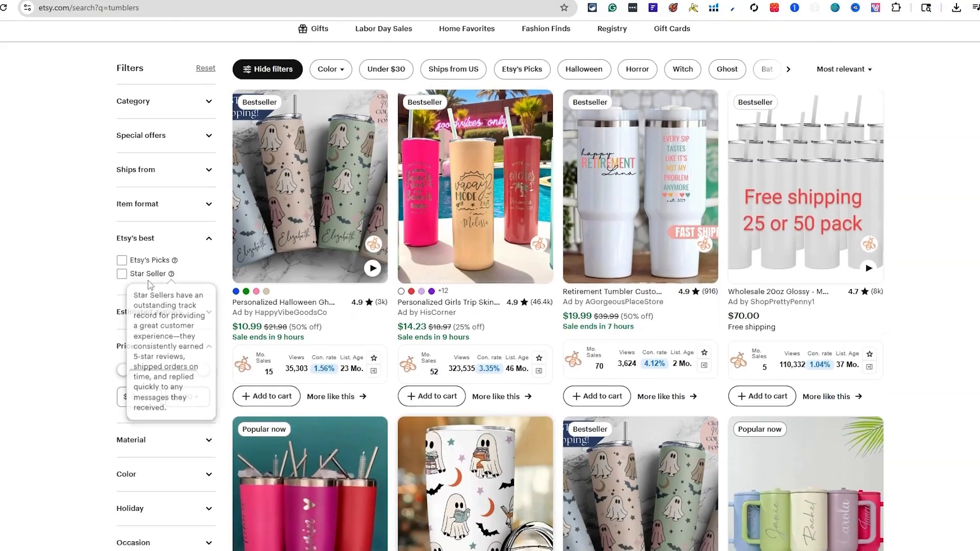
click(122, 261)
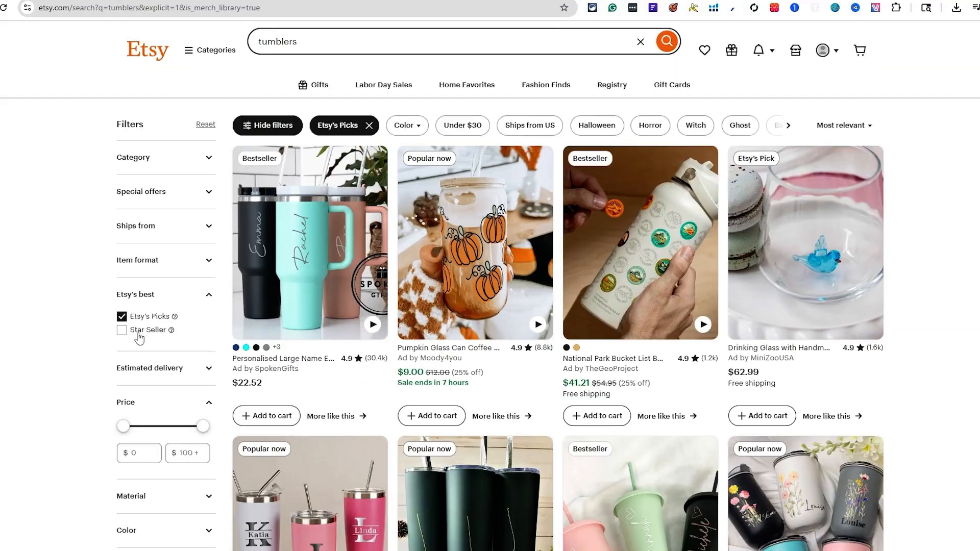
click(136, 337)
Look through the filtered tumbler listings, comparing designs, prices and their monthly sales, views and conversion rates
scroll(590, 362, down, 5)
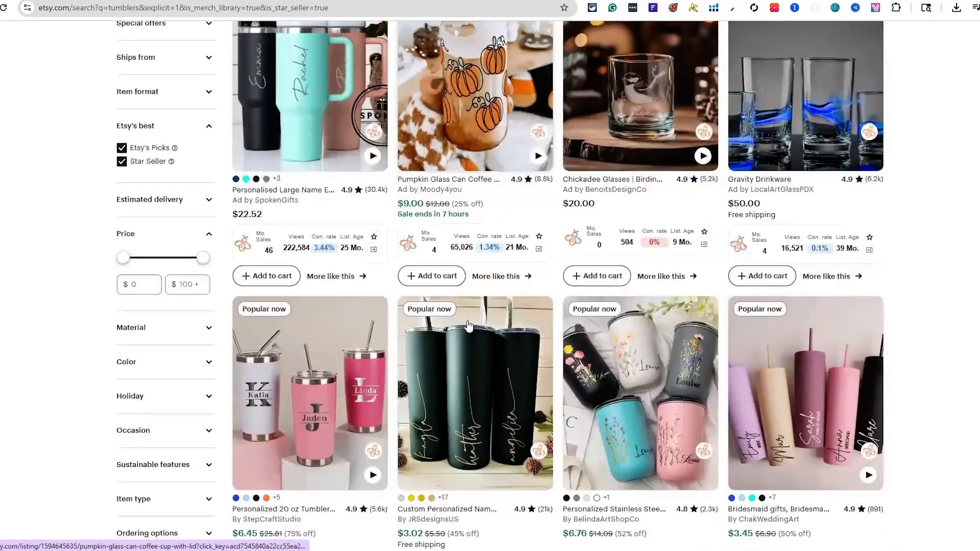
scroll(590, 362, down, 20)
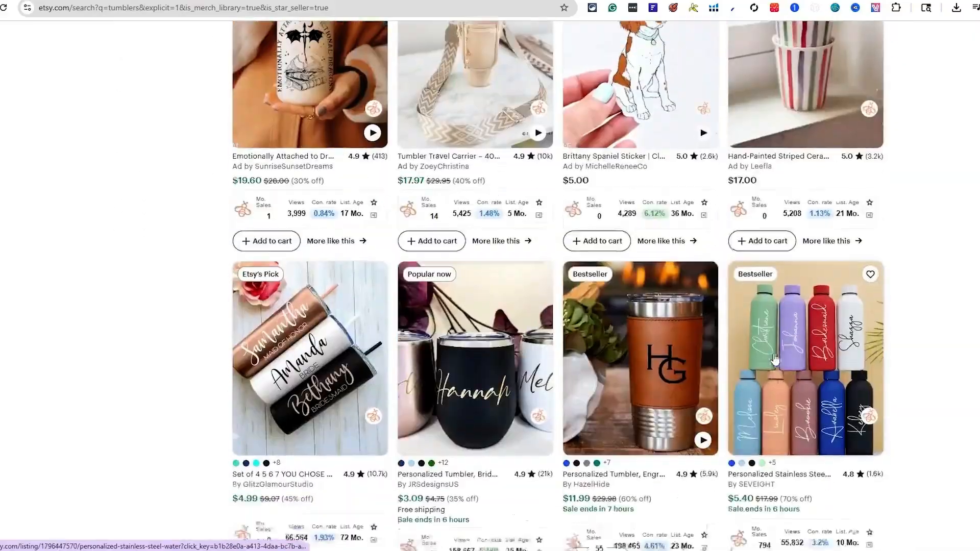
scroll(902, 332, down, 10)
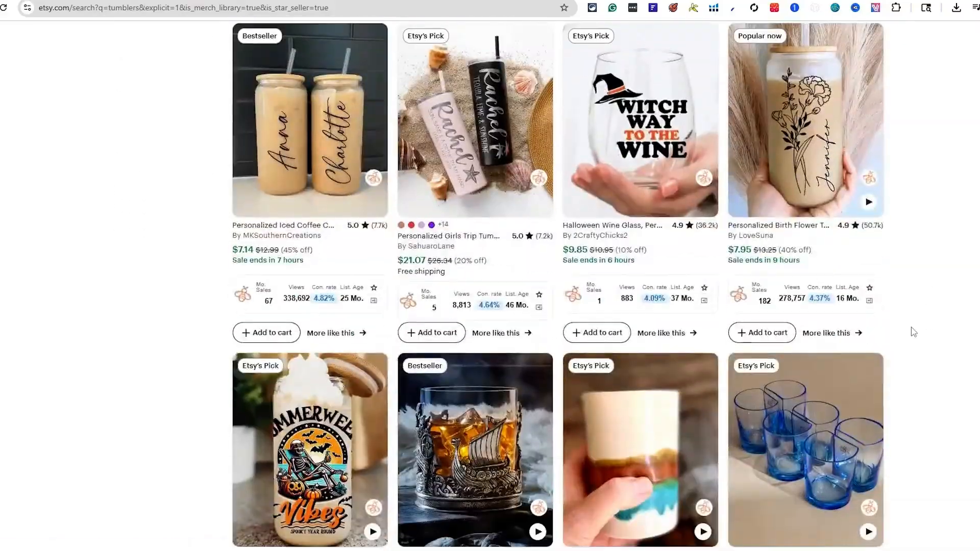
scroll(902, 332, down, 10)
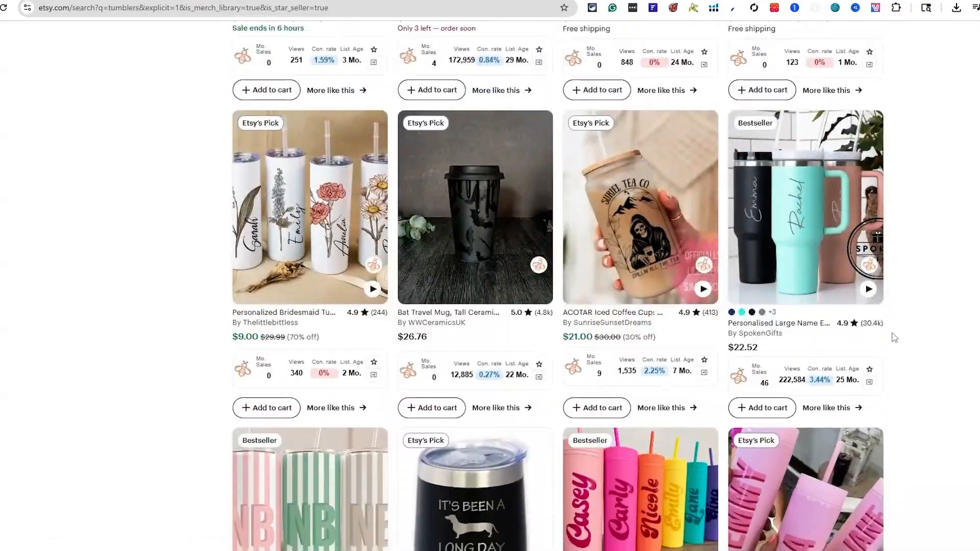
scroll(895, 339, down, 13)
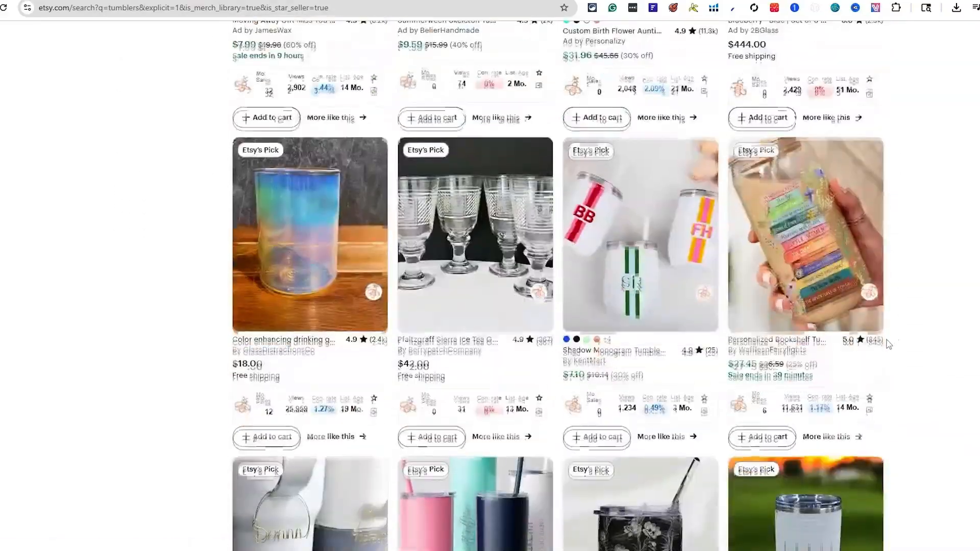
scroll(886, 348, down, 19)
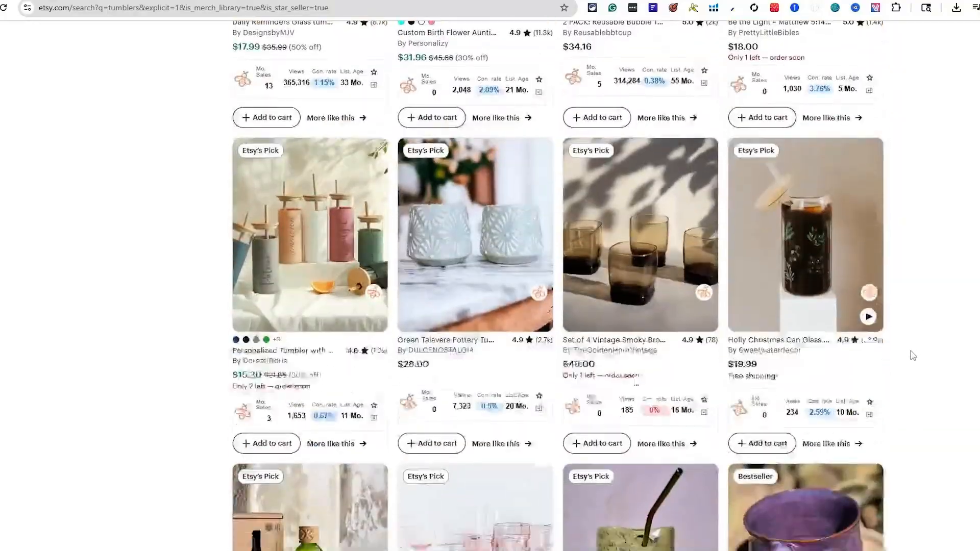
scroll(908, 357, down, 6)
scroll(893, 357, up, 20)
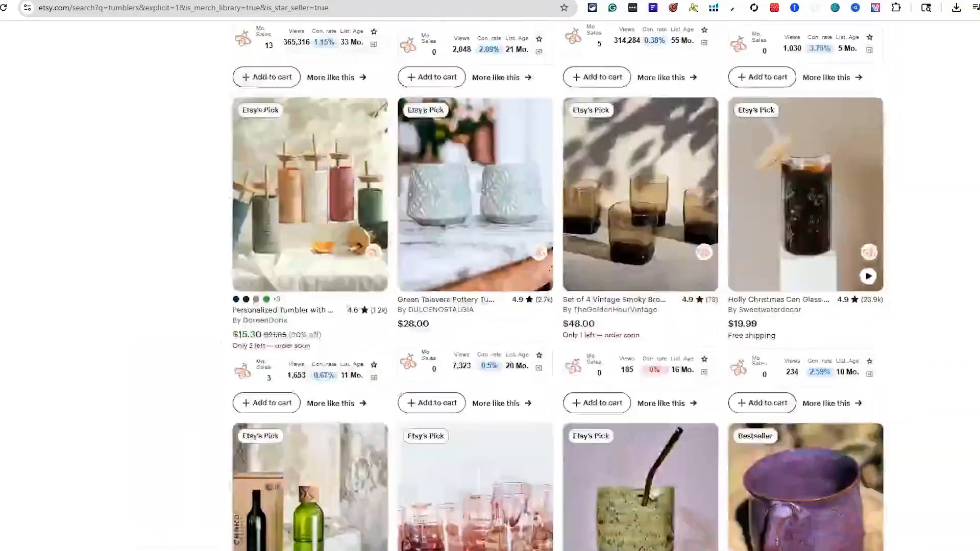
scroll(466, 328, up, 9)
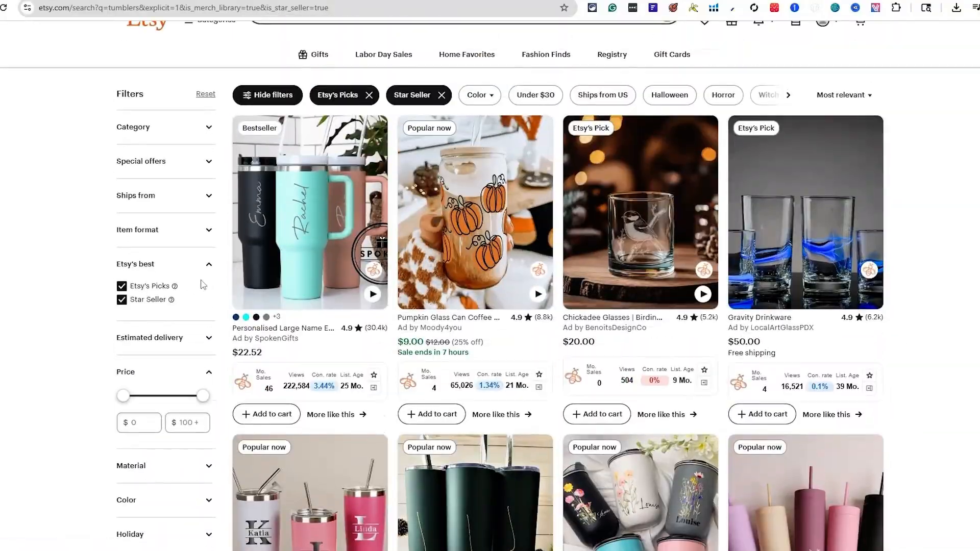
Find the dimpled Golf Ball Tumbler by EtchingTree in the filtered results and open its listing in a new tab
scroll(466, 328, down, 2)
scroll(466, 327, down, 20)
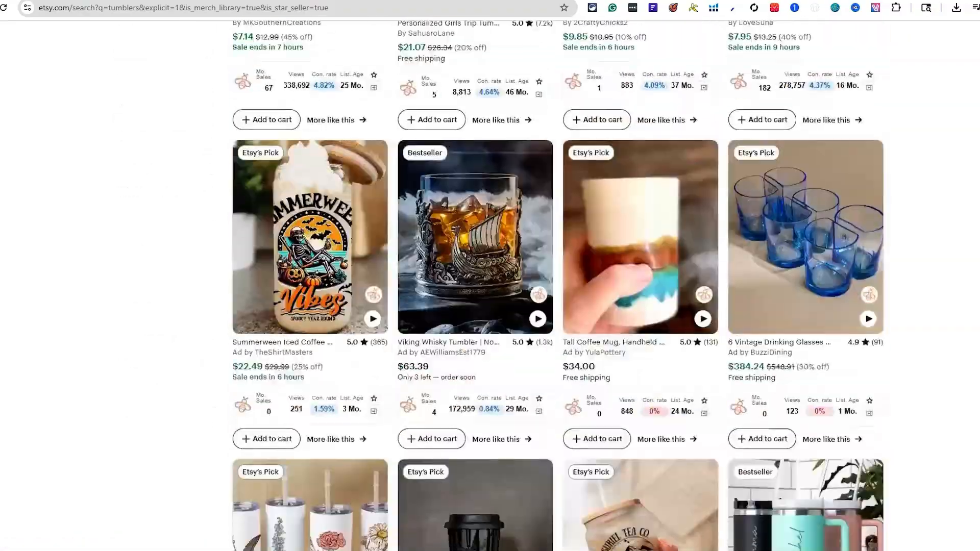
scroll(558, 286, down, 8)
scroll(558, 286, up, 3)
scroll(558, 286, down, 2)
scroll(558, 286, up, 7)
scroll(837, 305, down, 20)
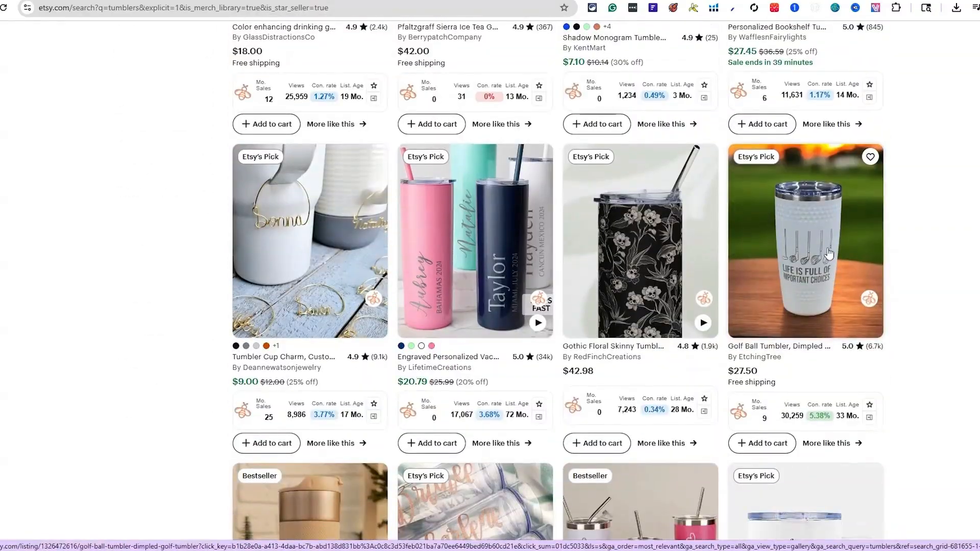
right_click(829, 254)
click(846, 264)
Examine the remaining Etsy's Pick tumblers, including the personalized and Summerween designs, for further product ideas
scroll(916, 350, down, 6)
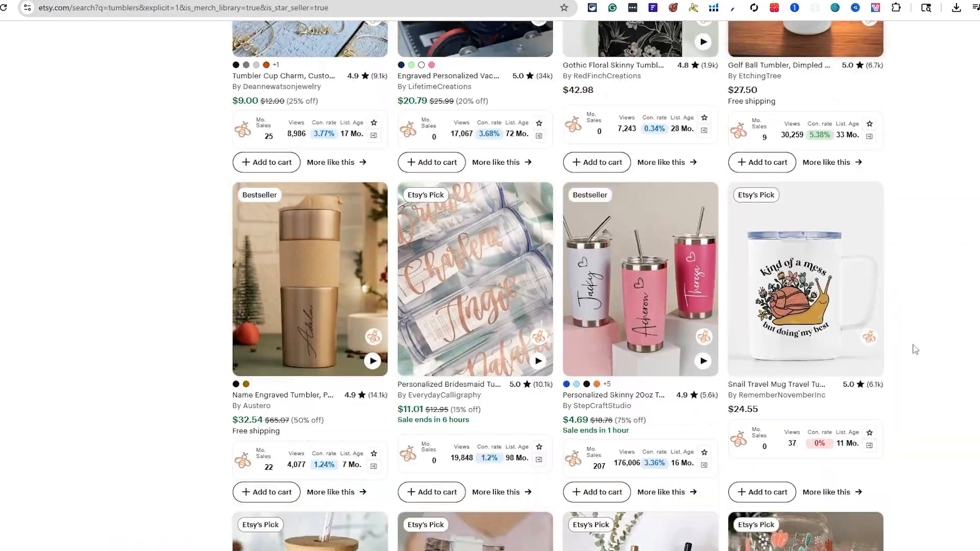
scroll(821, 306, down, 12)
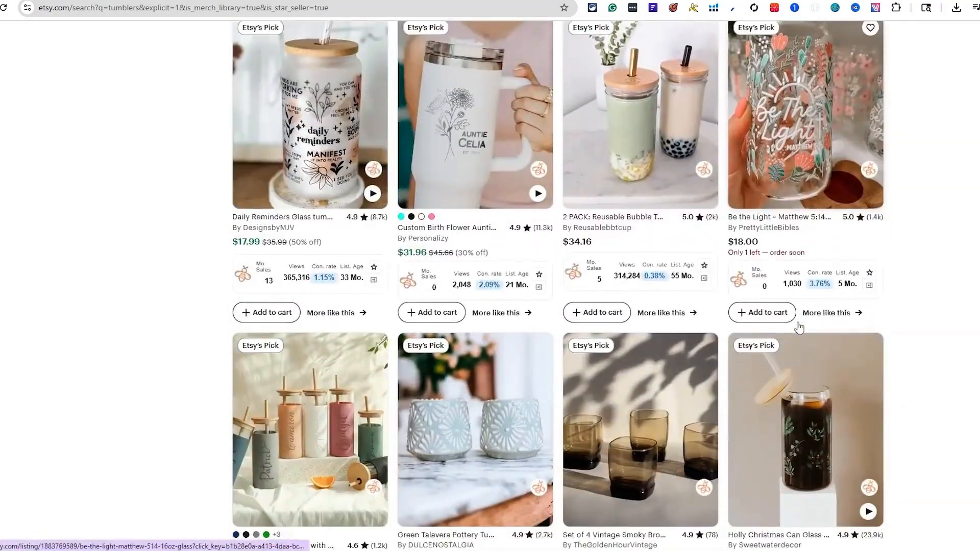
scroll(796, 326, down, 4)
scroll(496, 436, up, 6)
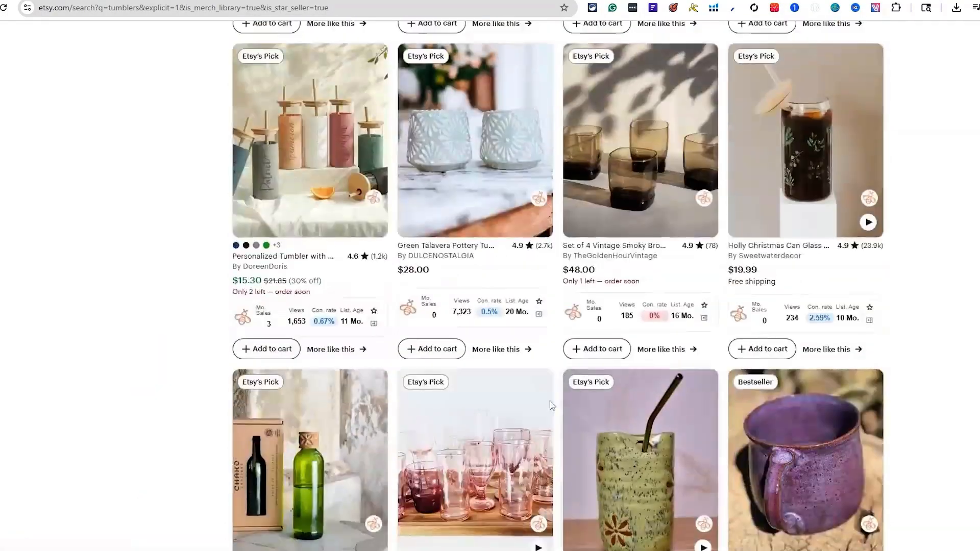
scroll(496, 436, up, 7)
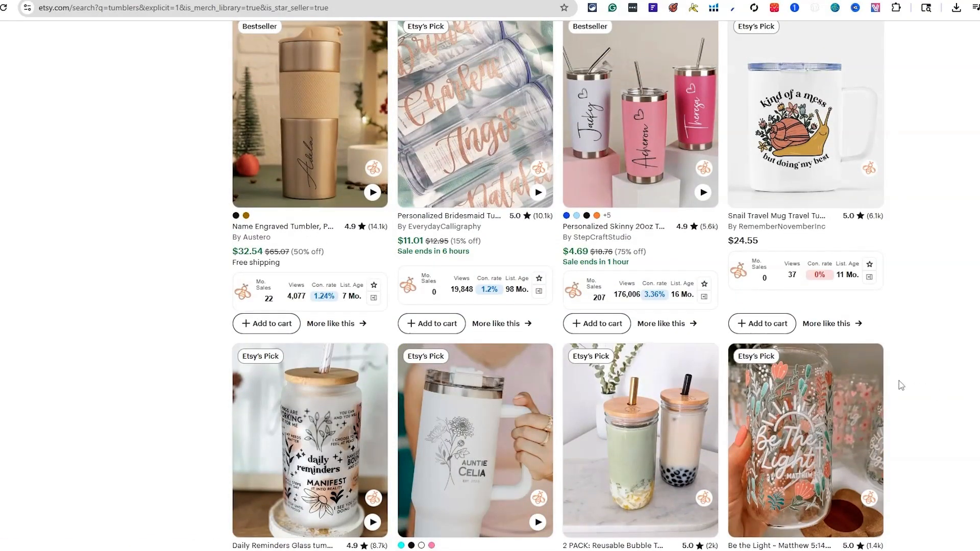
scroll(902, 385, down, 1)
scroll(459, 503, up, 20)
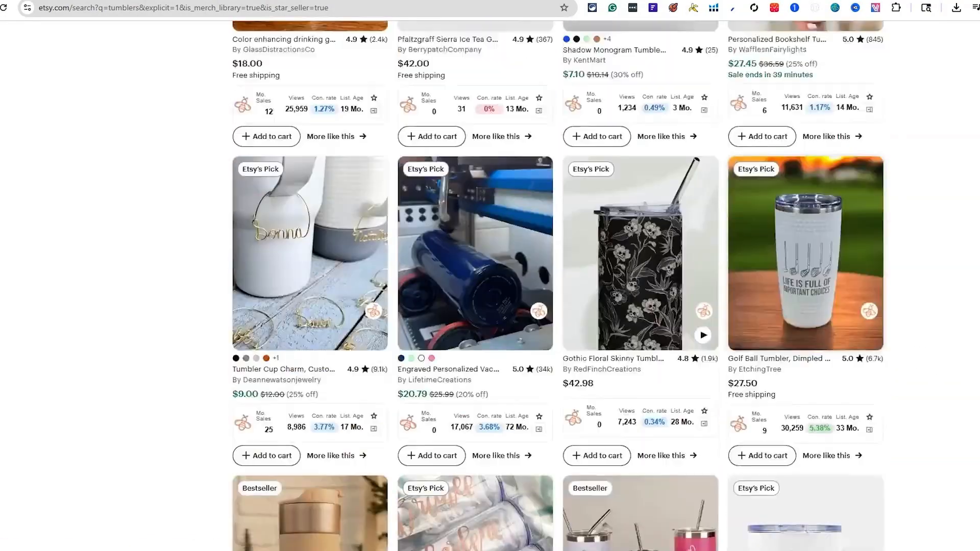
scroll(558, 286, up, 2)
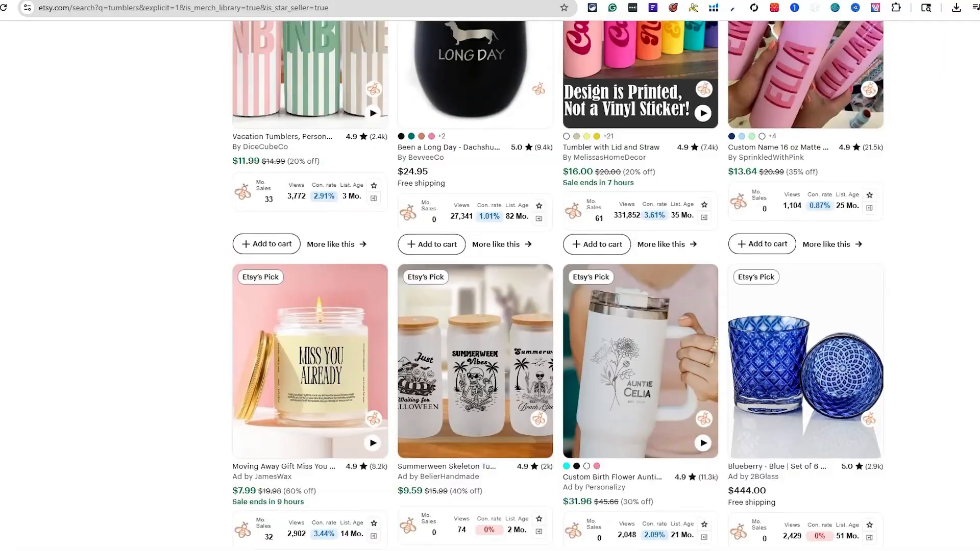
scroll(848, 328, down, 2)
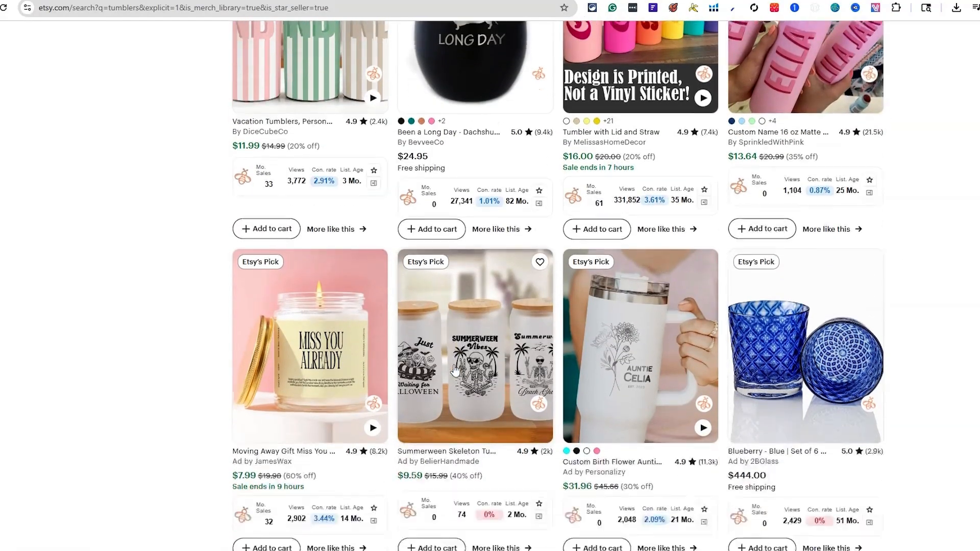
scroll(528, 428, up, 5)
scroll(528, 428, up, 12)
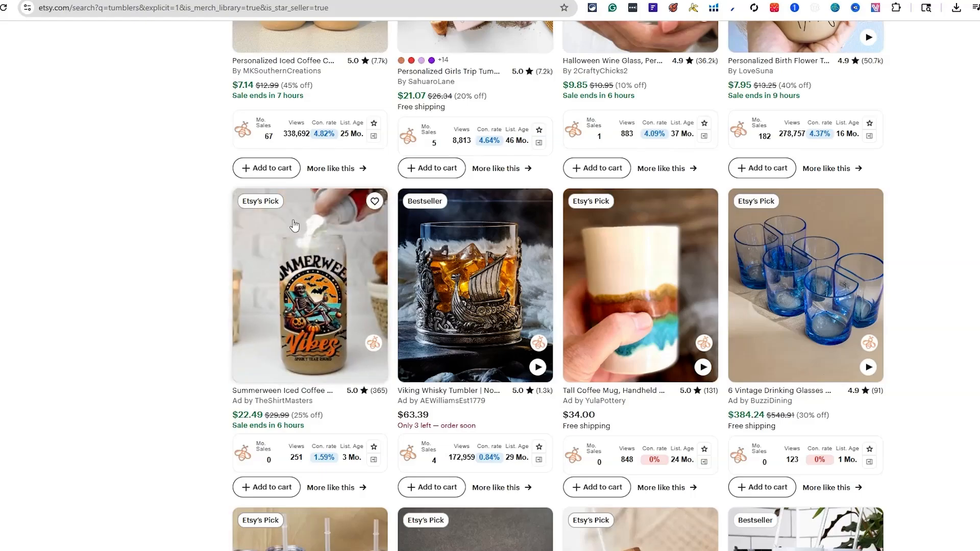
Open the Pumpkin Glass Can Coffee listing by Moody4you in a new tab
scroll(360, 288, up, 6)
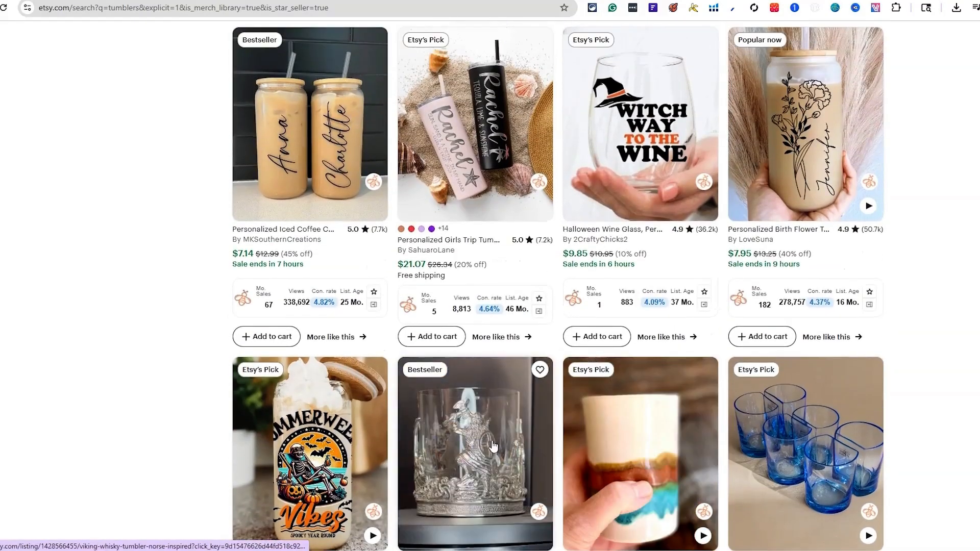
scroll(517, 462, up, 20)
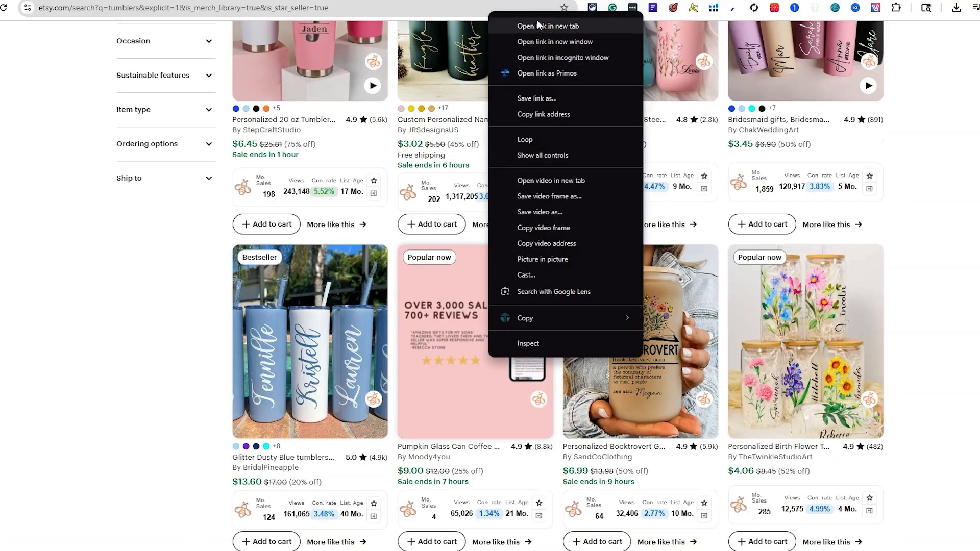
click(542, 25)
Review the popular personalized tumblers' sales figures, and switch to the tab with the Cute Ghost Reading Tumbler listing
scroll(565, 334, up, 3)
scroll(565, 333, up, 1)
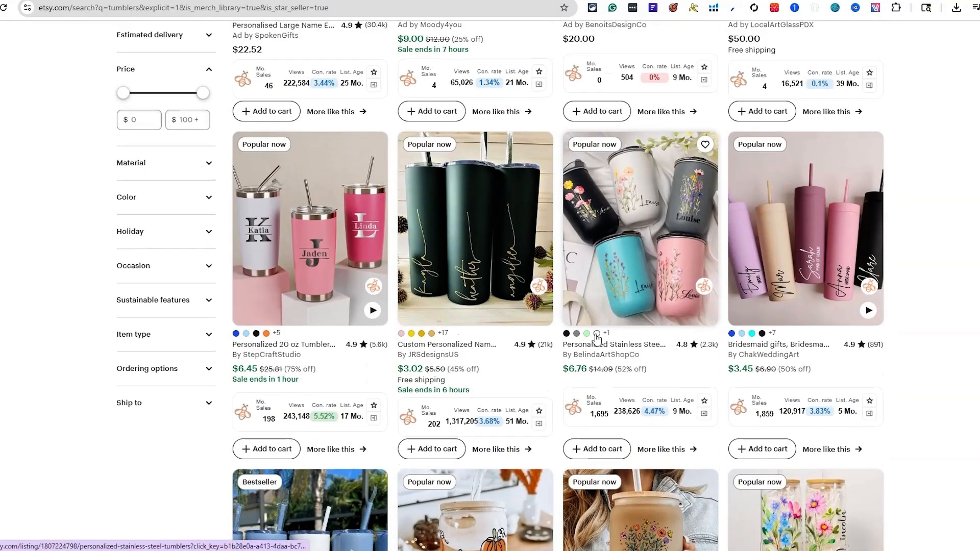
scroll(633, 122, down, 2)
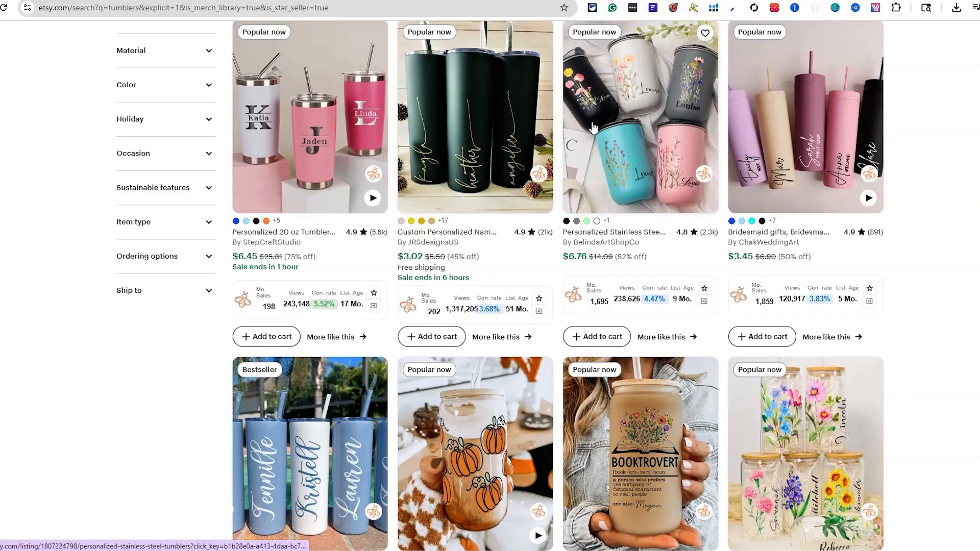
scroll(638, 219, down, 1)
scroll(545, 416, down, 1)
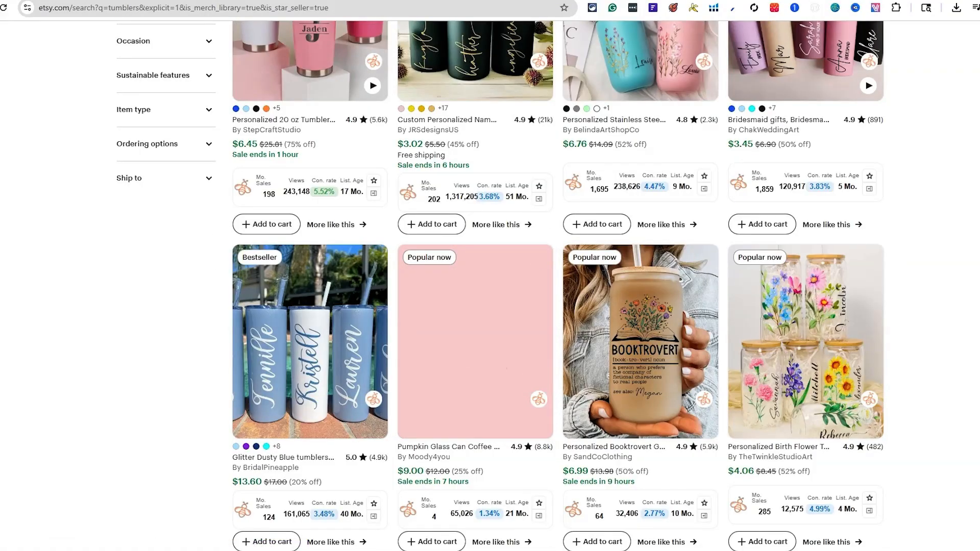
click(128, 1)
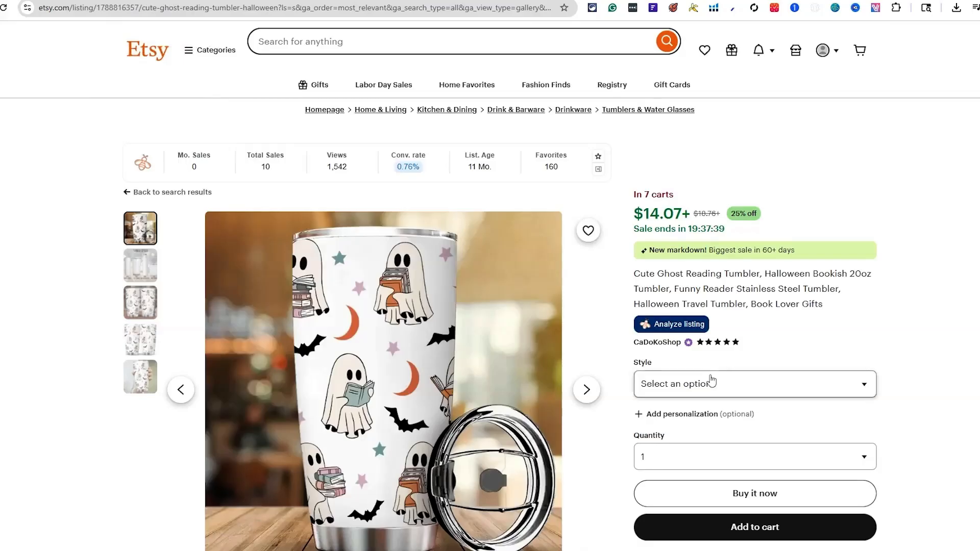
Examine the ghost tumbler listing's cart count, sale price and purchase options, highlighting the cart count
scroll(707, 367, down, 1)
drag(673, 139, 629, 136)
click(658, 138)
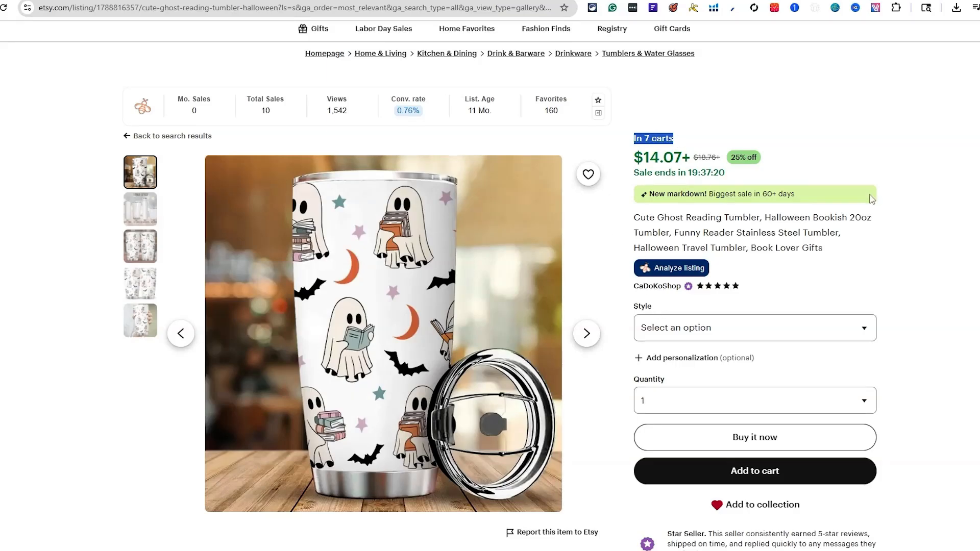
scroll(907, 295, down, 1)
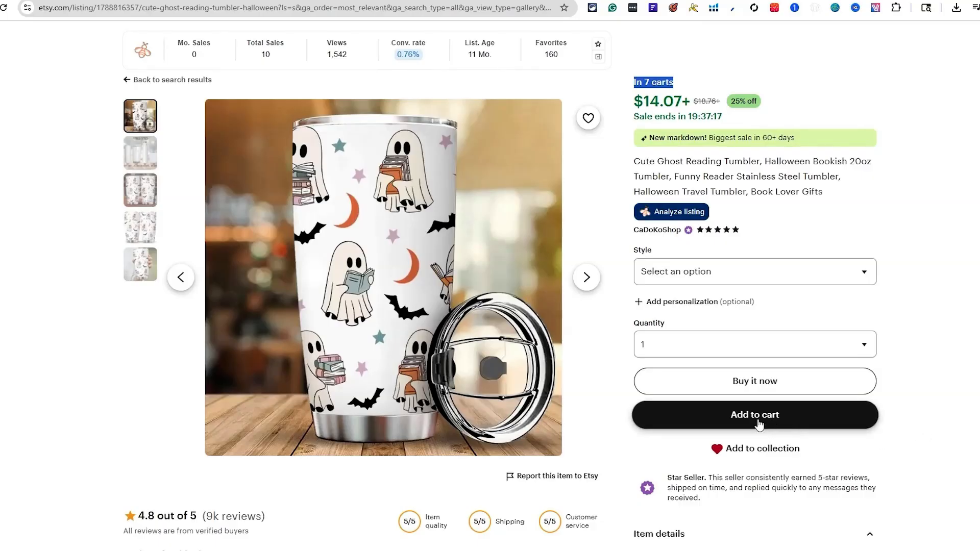
click(945, 240)
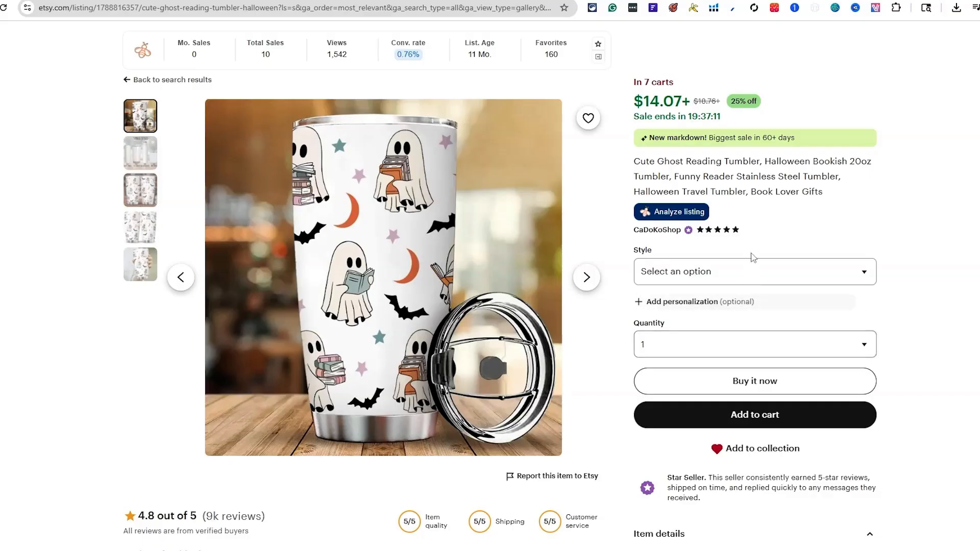
Analyze the ghost tumbler listing and set its trends graph period to All time
click(671, 219)
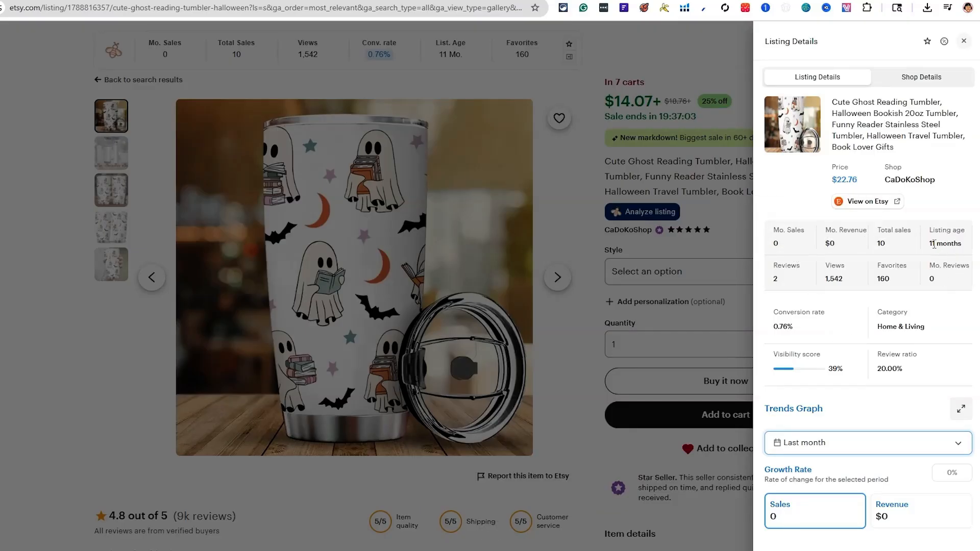
scroll(952, 332, down, 2)
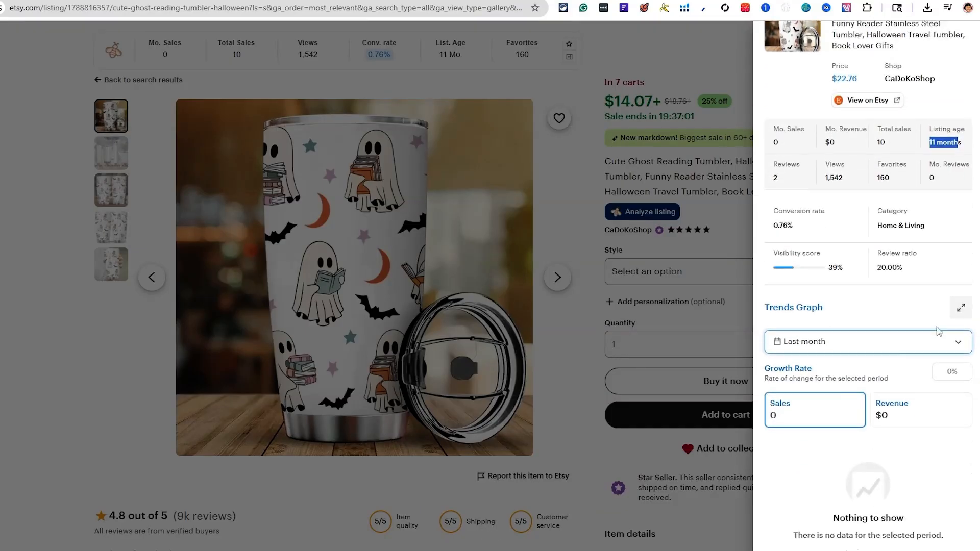
click(891, 337)
click(788, 461)
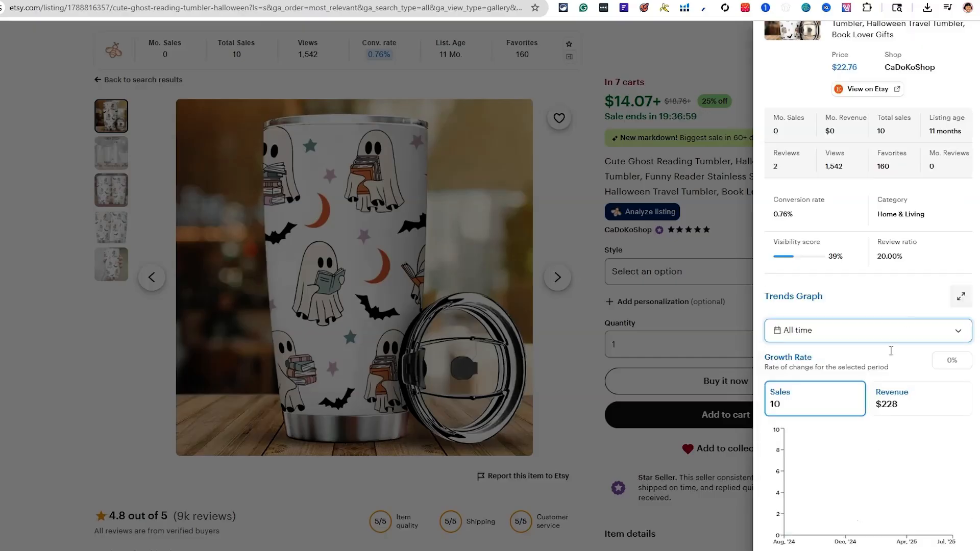
Examine the ghost tumbler's all-time sales graph and its tags' volume and competition, and close the listing analysis
scroll(868, 419, down, 1)
mouse_move(831, 438)
mouse_move(900, 448)
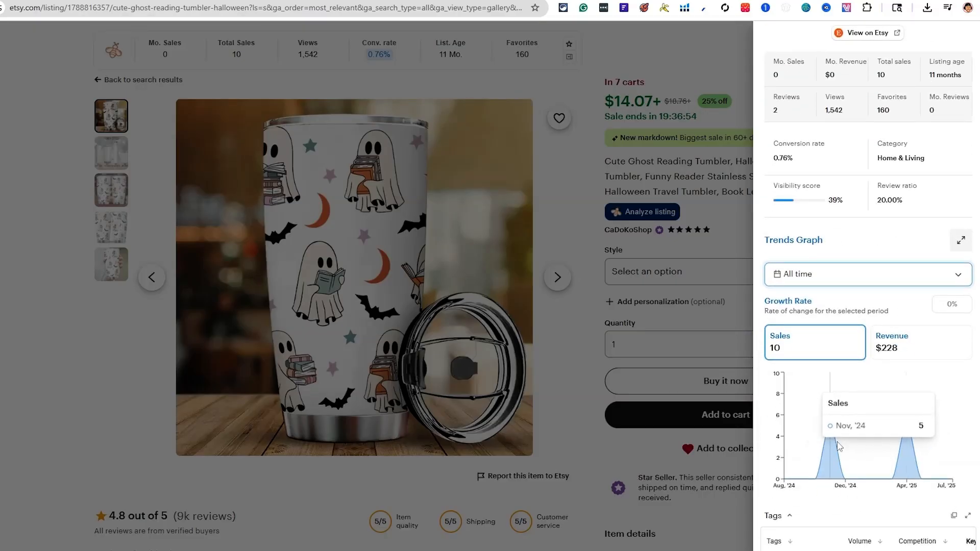
scroll(926, 457, down, 3)
scroll(927, 458, down, 4)
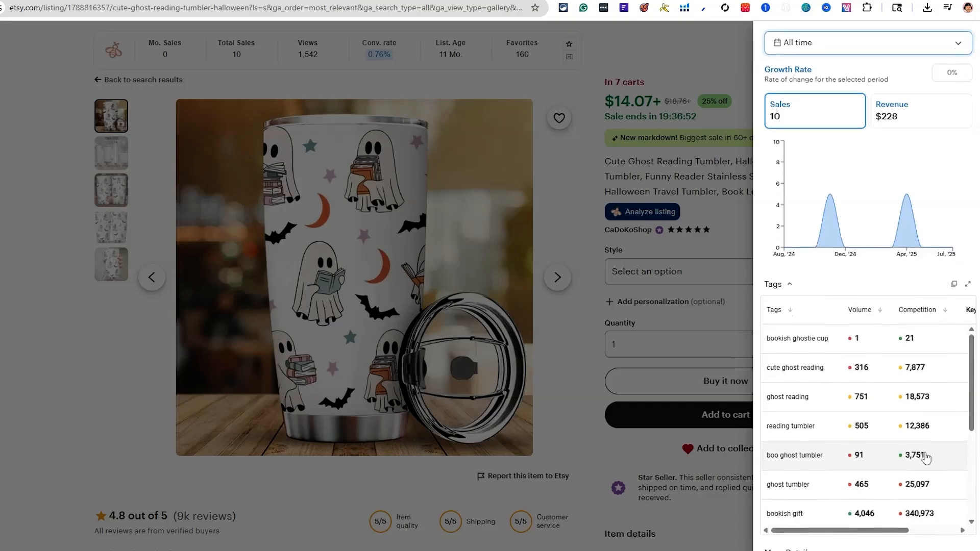
scroll(846, 284, down, 1)
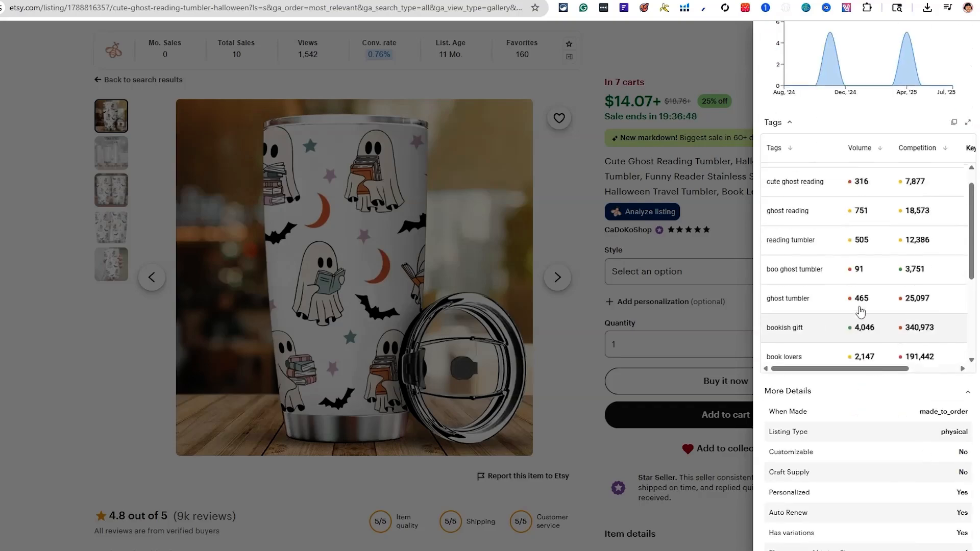
scroll(848, 306, up, 4)
scroll(853, 348, down, 2)
scroll(857, 414, up, 2)
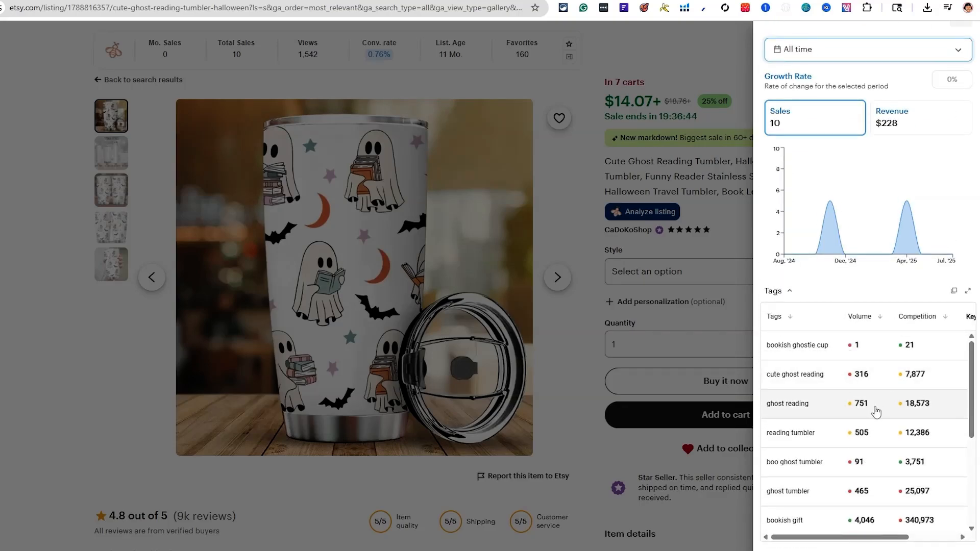
scroll(868, 407, down, 1)
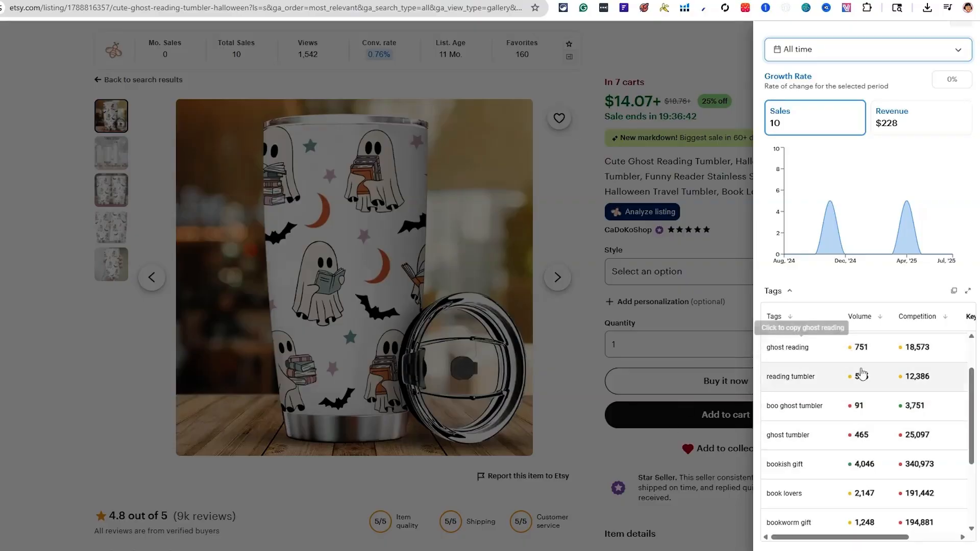
click(602, 314)
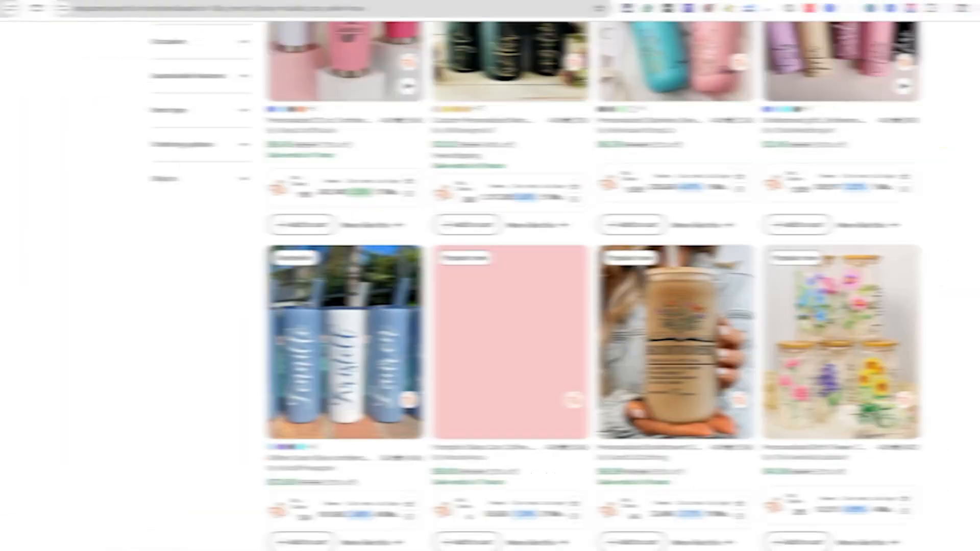
Open the Etsy homepage in a new tab and search for "reading tumbler"
scroll(438, 157, up, 11)
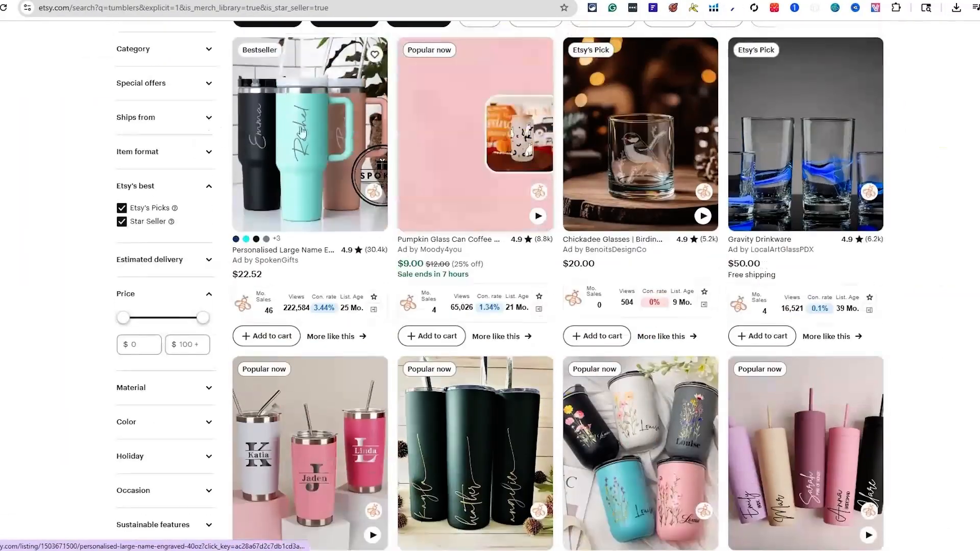
right_click(145, 50)
click(172, 65)
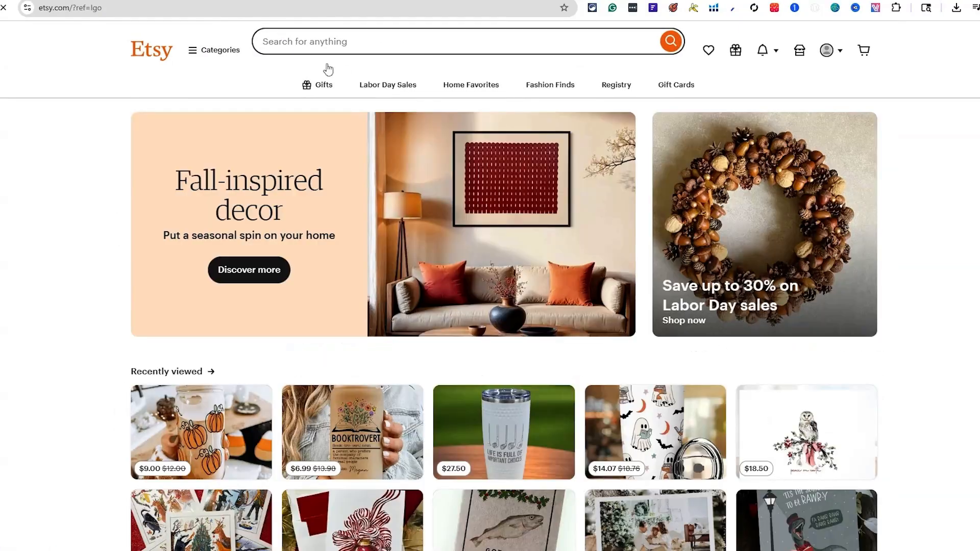
click(368, 44)
text(reading tumbler)
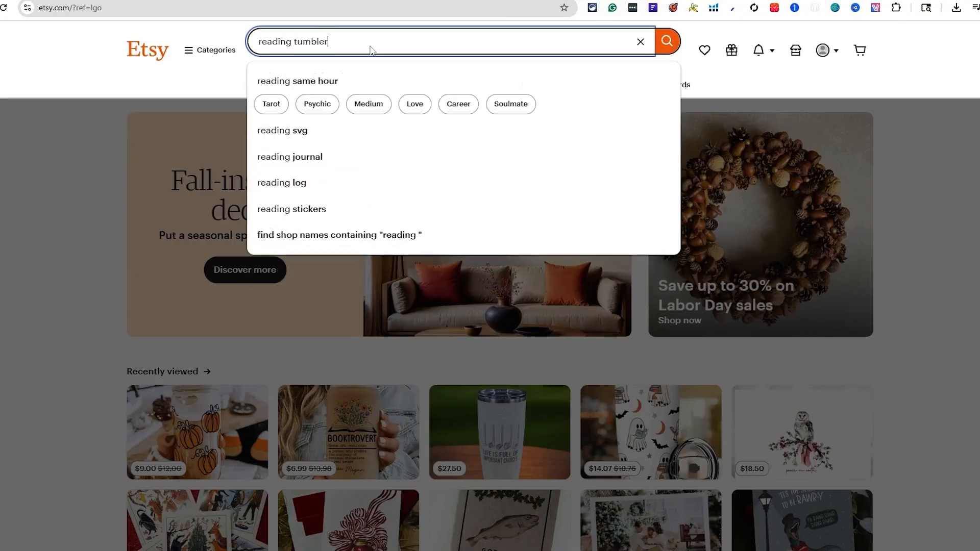
key(Return)
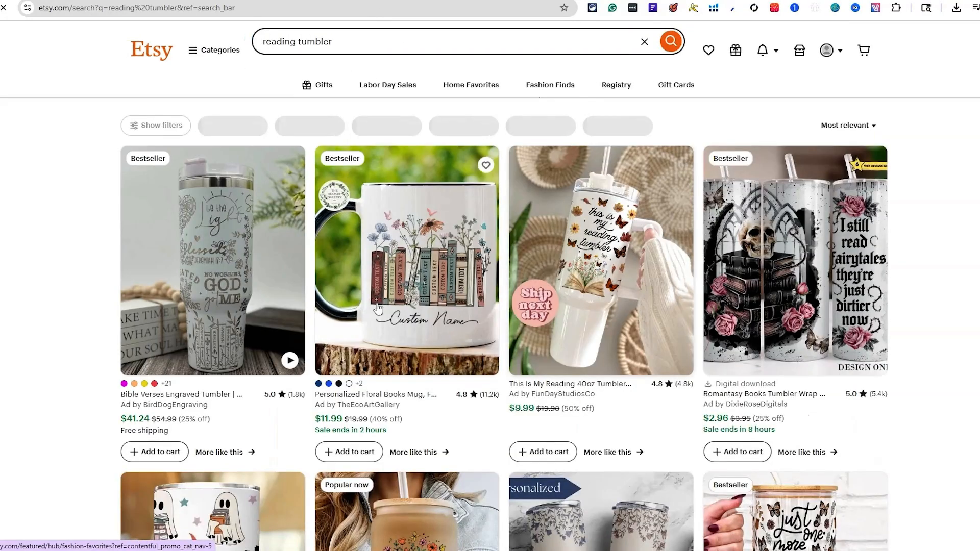
Browse the reading tumbler results, comparing each listing's monthly sales, views, conversion rate and listing age
scroll(785, 263, down, 1)
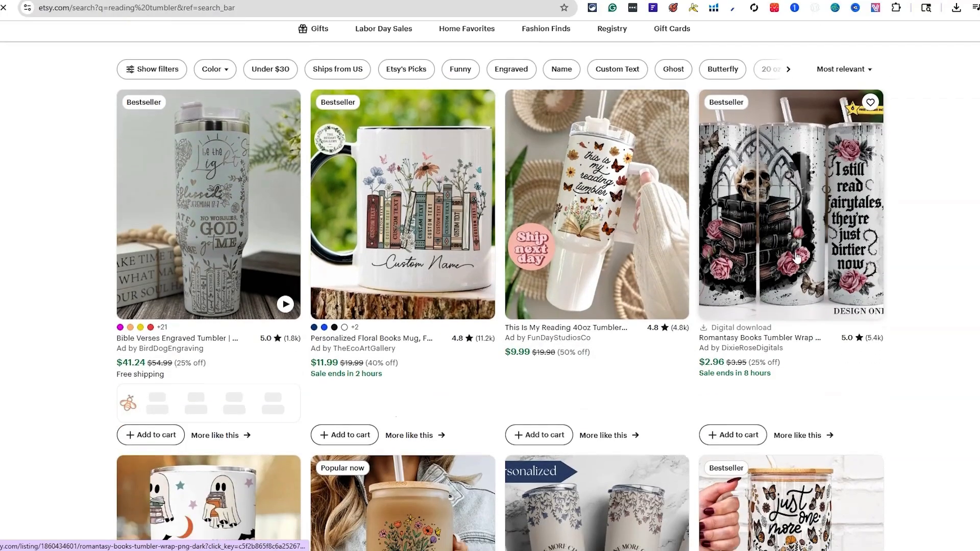
scroll(750, 214, down, 2)
scroll(434, 229, up, 2)
scroll(357, 245, down, 4)
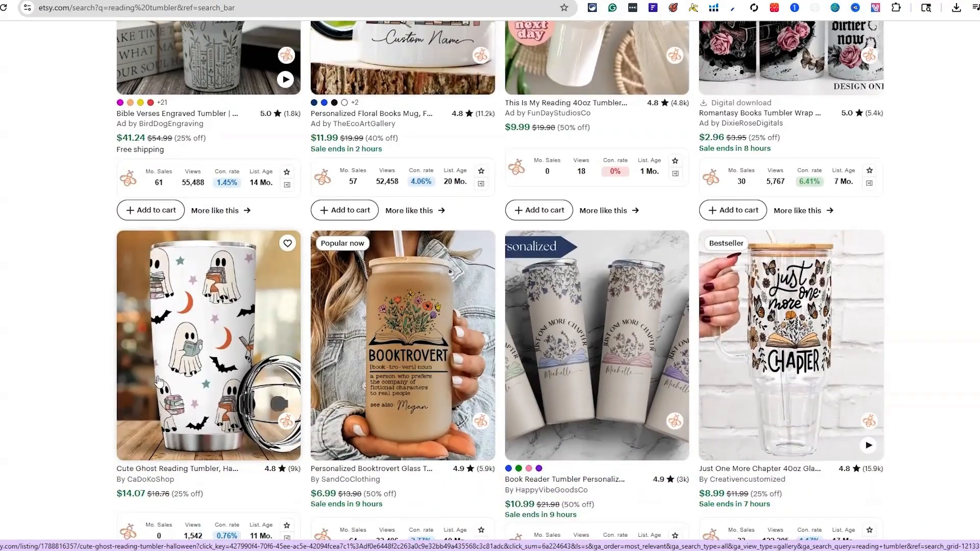
scroll(306, 337, down, 1)
scroll(383, 301, down, 1)
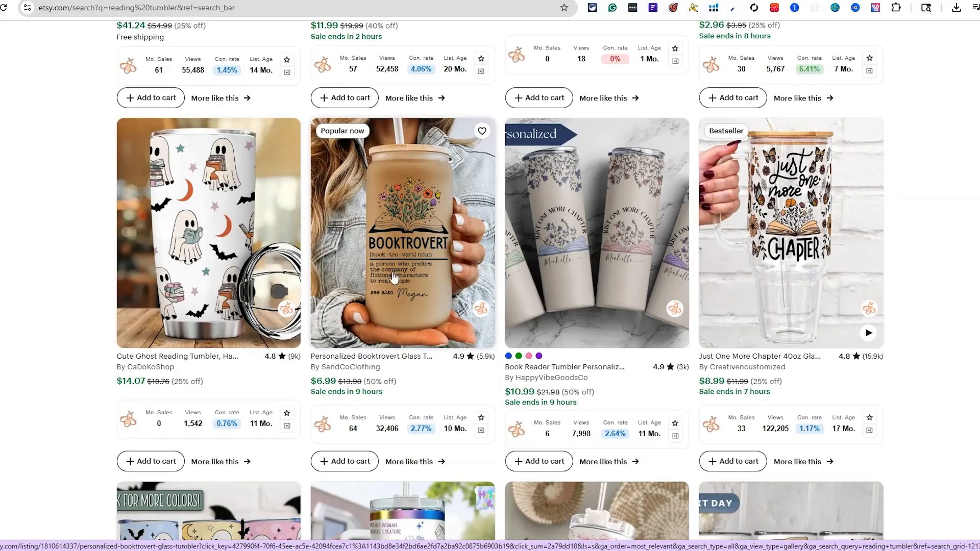
scroll(500, 251, down, 1)
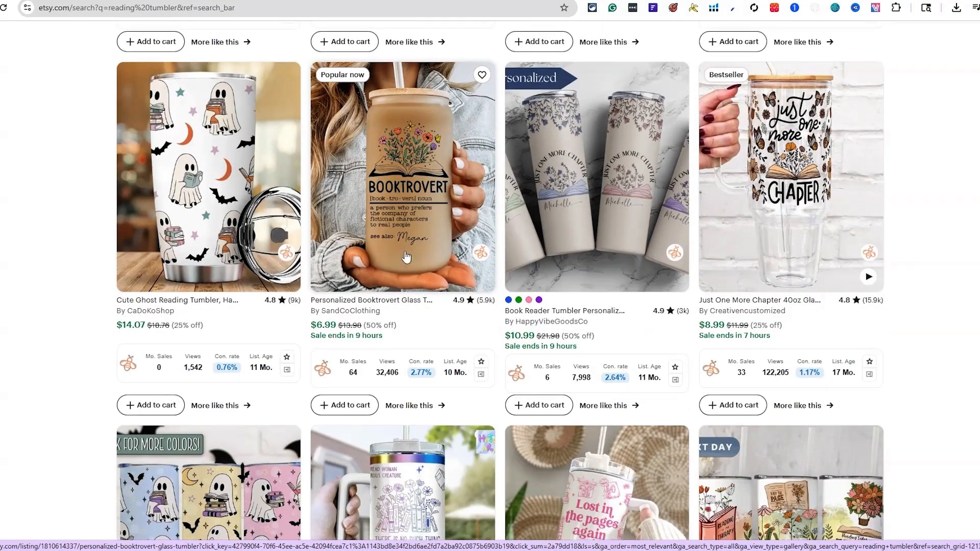
scroll(501, 251, down, 5)
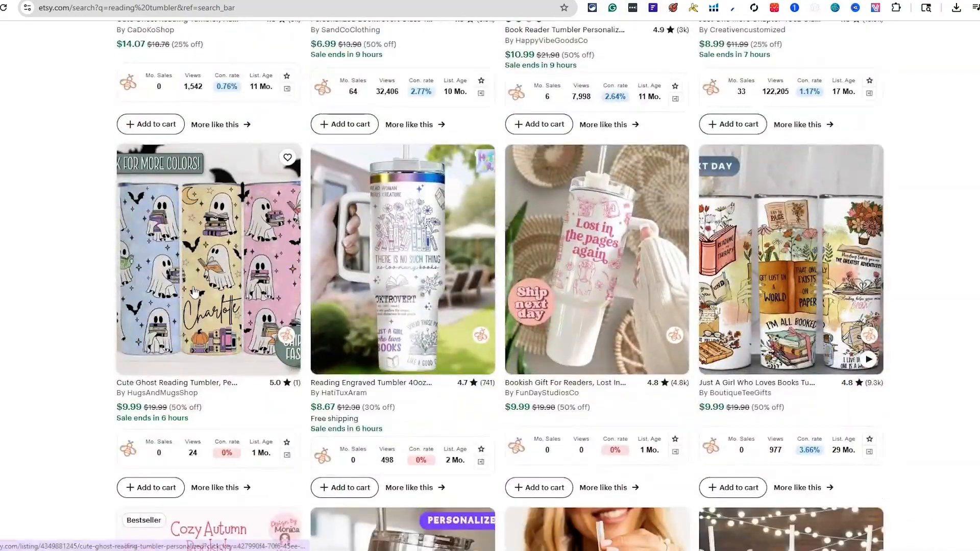
scroll(512, 271, down, 5)
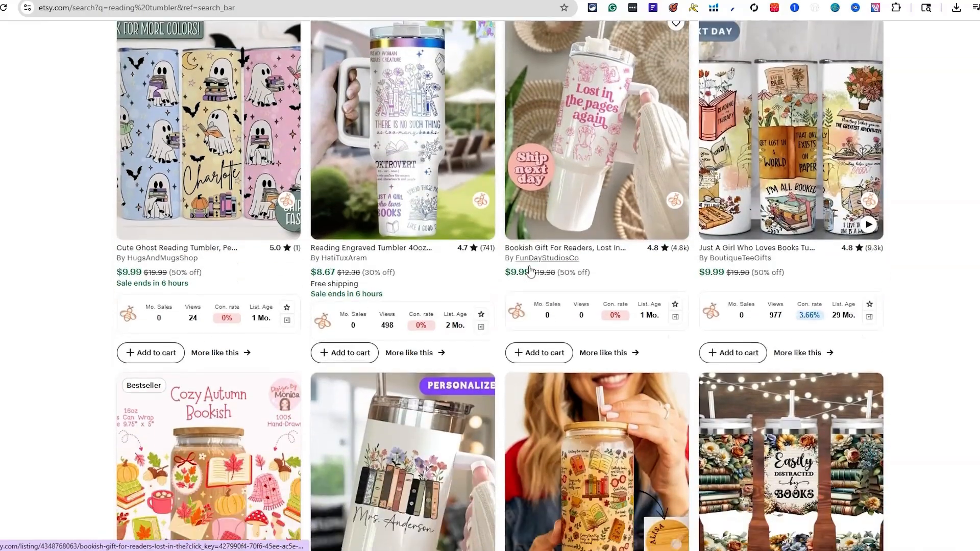
scroll(512, 271, down, 7)
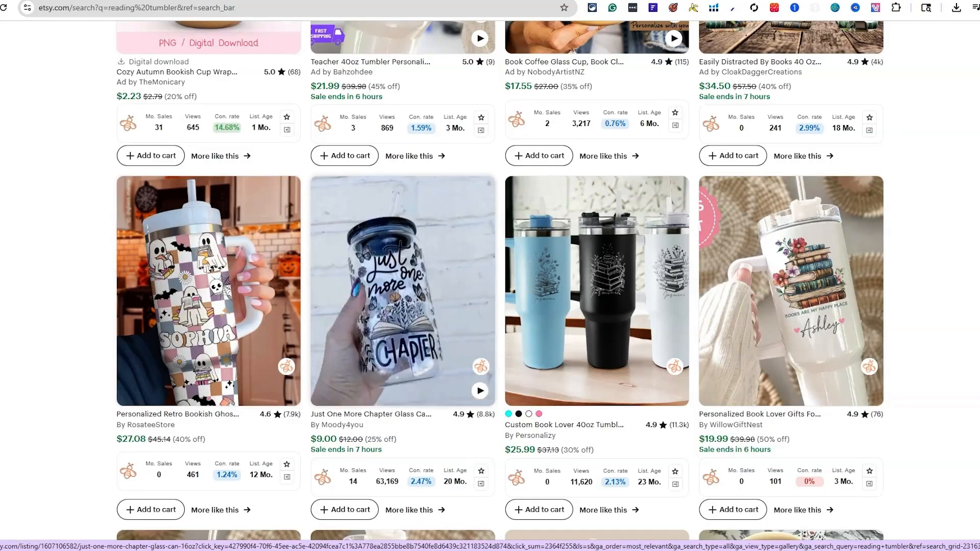
scroll(604, 305, down, 7)
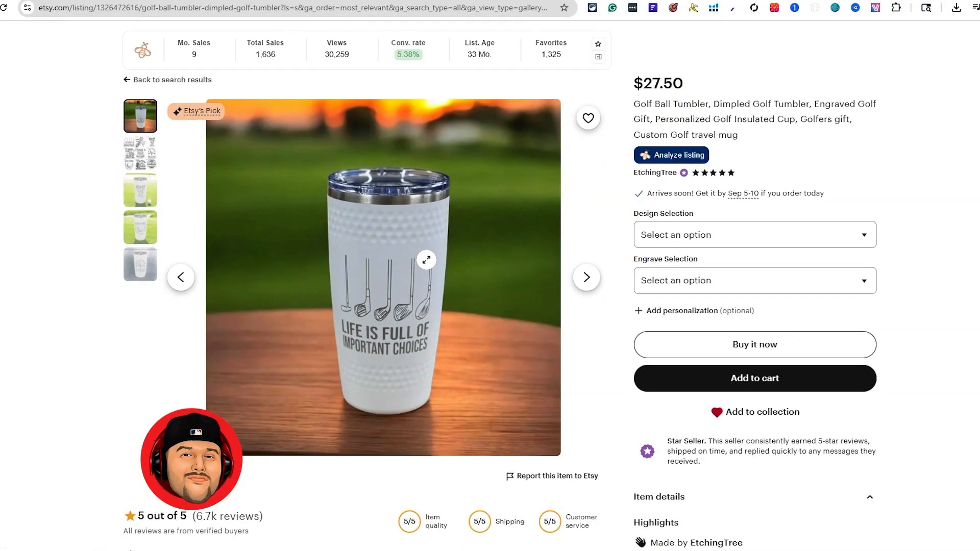
Analyze the Golf Ball Tumbler listing by EtchingTree and set its trends graph period to All time
click(673, 155)
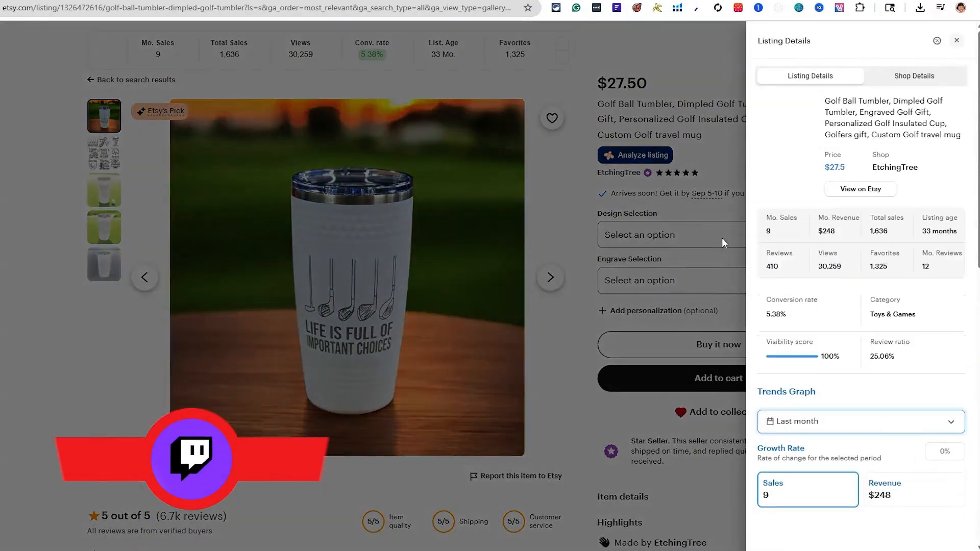
scroll(848, 372, down, 2)
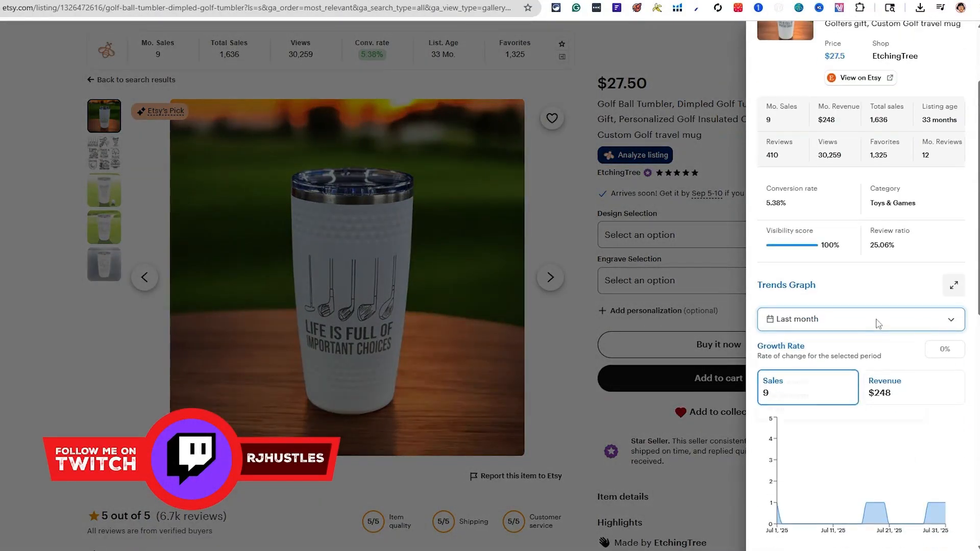
click(858, 320)
click(801, 449)
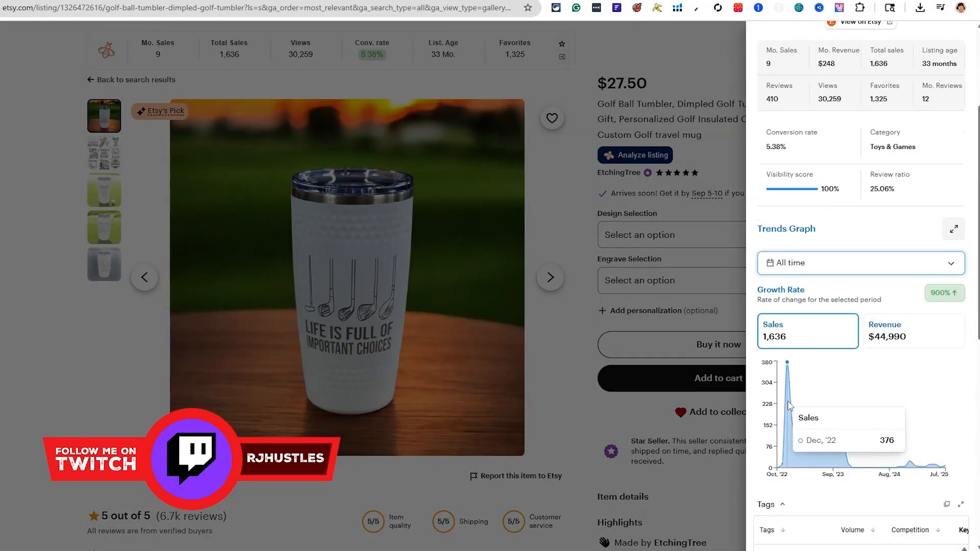
Close the golf tumbler's analysis and look through the listing's design photos and customer reviews
click(200, 379)
click(141, 153)
click(146, 187)
click(145, 239)
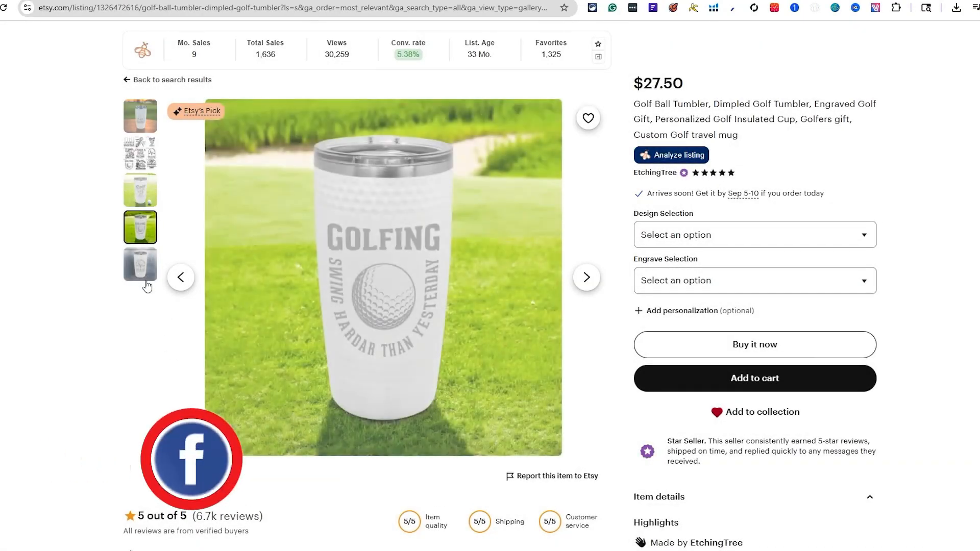
click(151, 280)
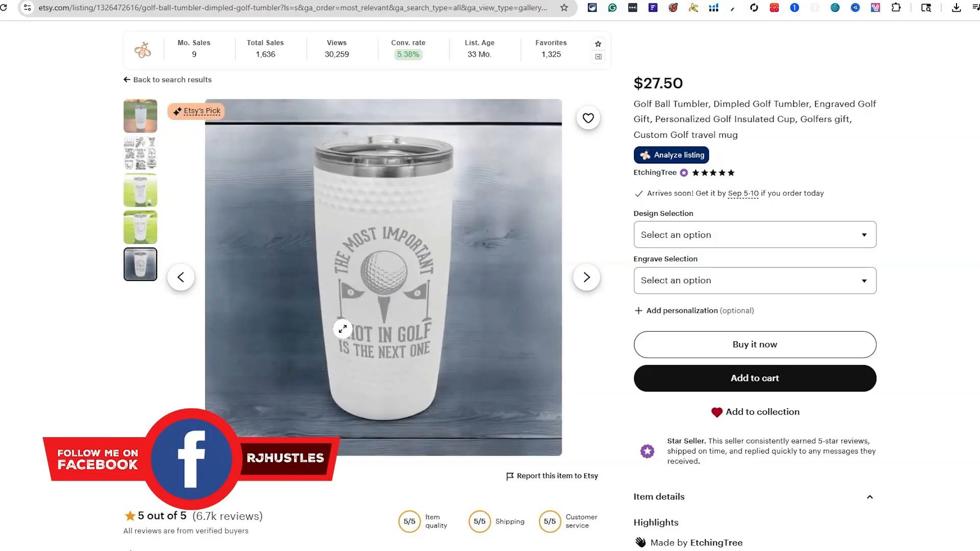
scroll(381, 298, down, 6)
scroll(403, 298, up, 5)
scroll(431, 298, down, 5)
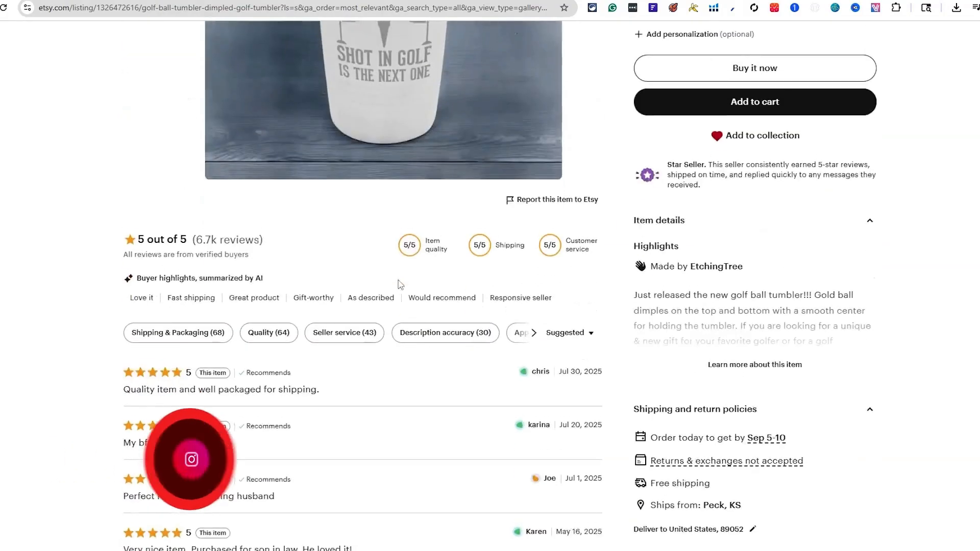
scroll(431, 297, down, 5)
Analyze the golf tumbler listing again to check its tags' volume and competition, and close the analysis
click(515, 362)
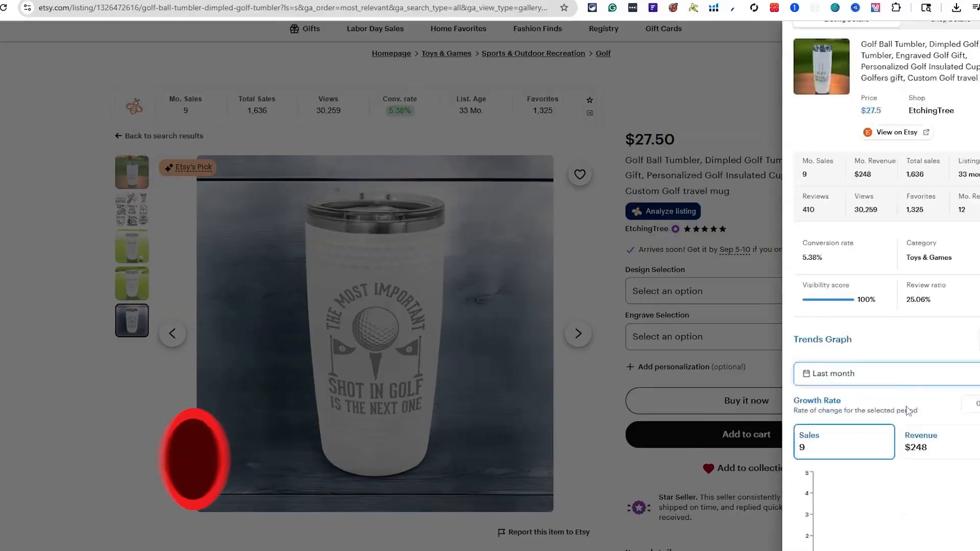
scroll(908, 410, down, 7)
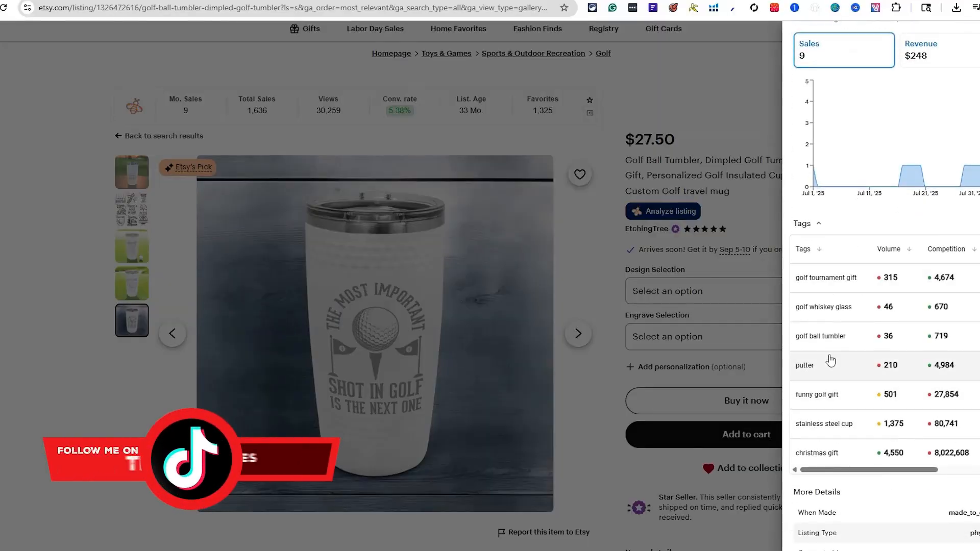
scroll(847, 367, down, 1)
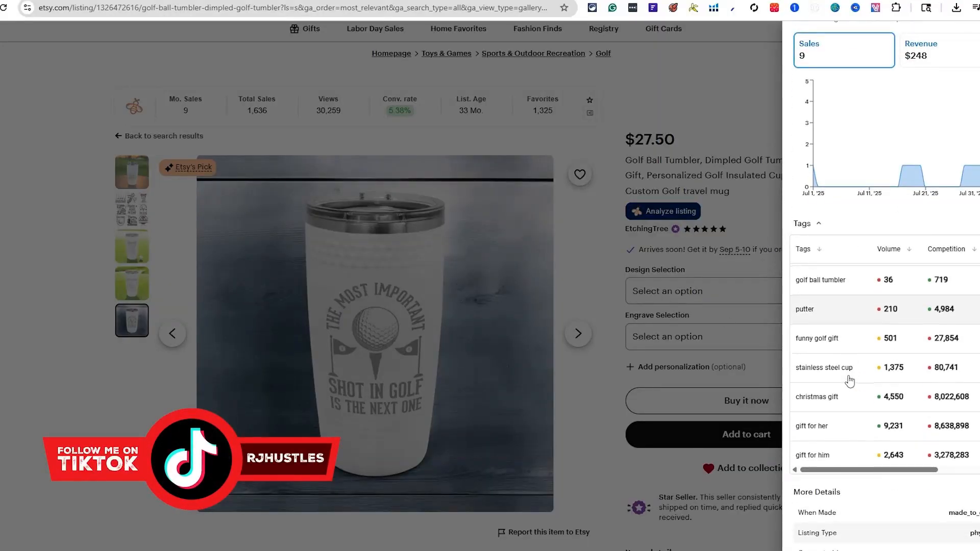
click(700, 115)
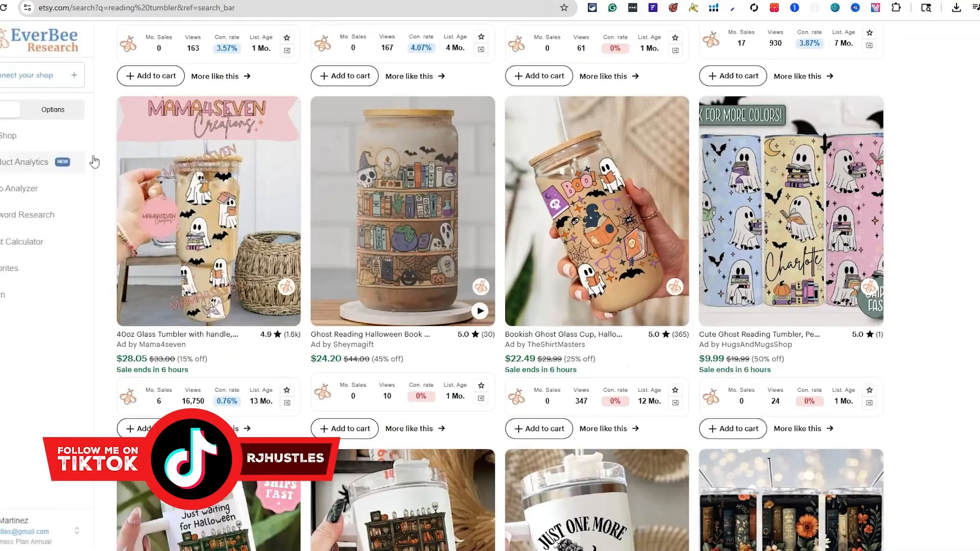
Search for "Golf tumbler" and open the Ladies Golf Tumbler listing by TequilaTeesCo in a new tab
scroll(107, 152, up, 20)
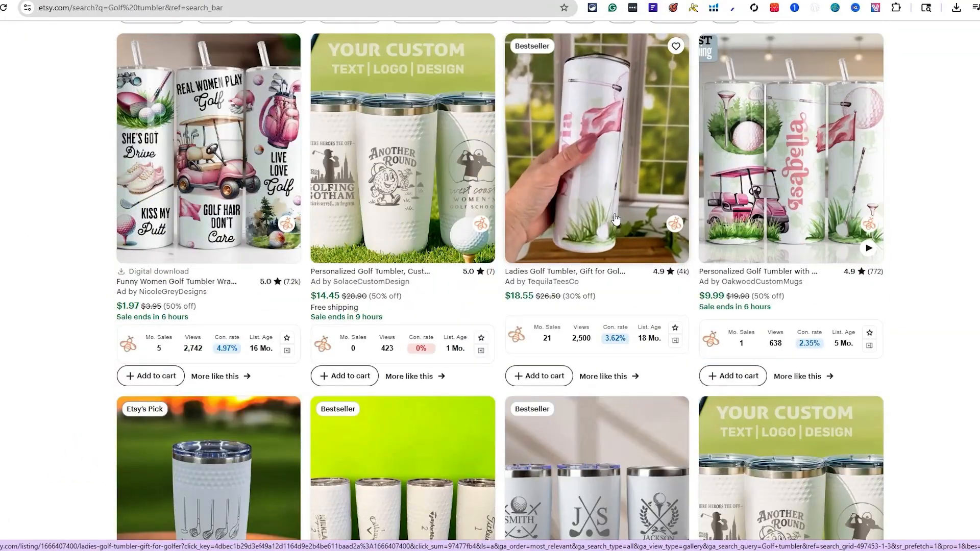
right_click(621, 233)
click(664, 201)
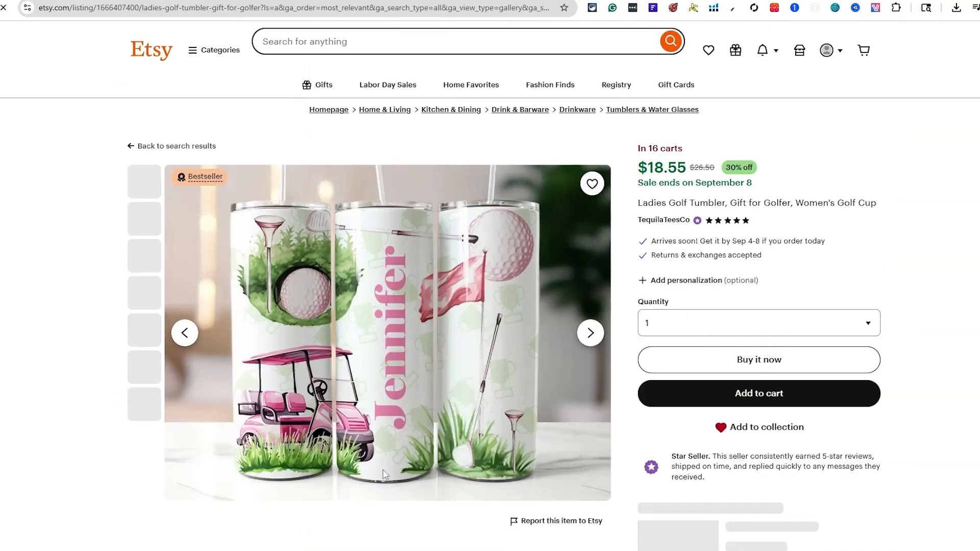
scroll(458, 159, down, 1)
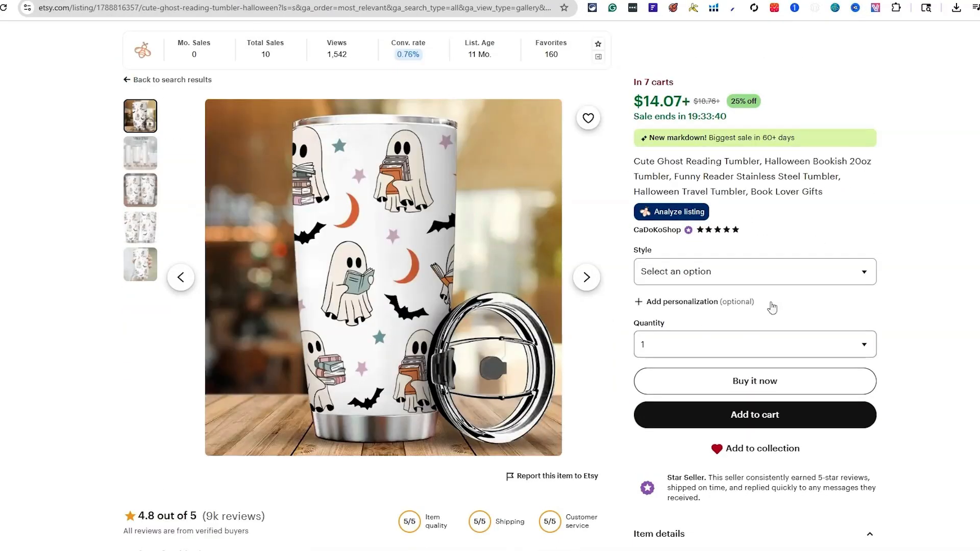
Highlight the cart count on the Cute Ghost Reading Tumbler listing and set its analysis trends graph period to All time
drag(686, 89, 642, 78)
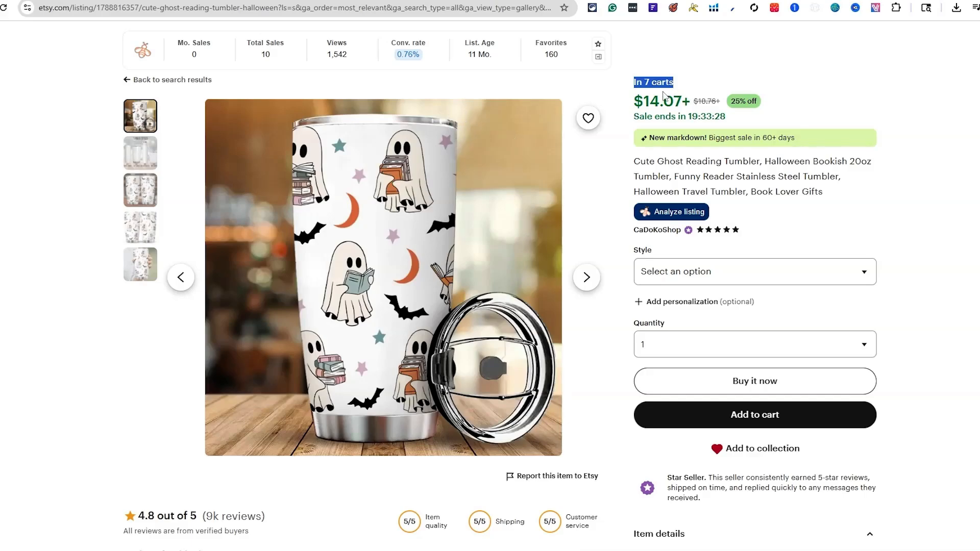
scroll(830, 420, down, 5)
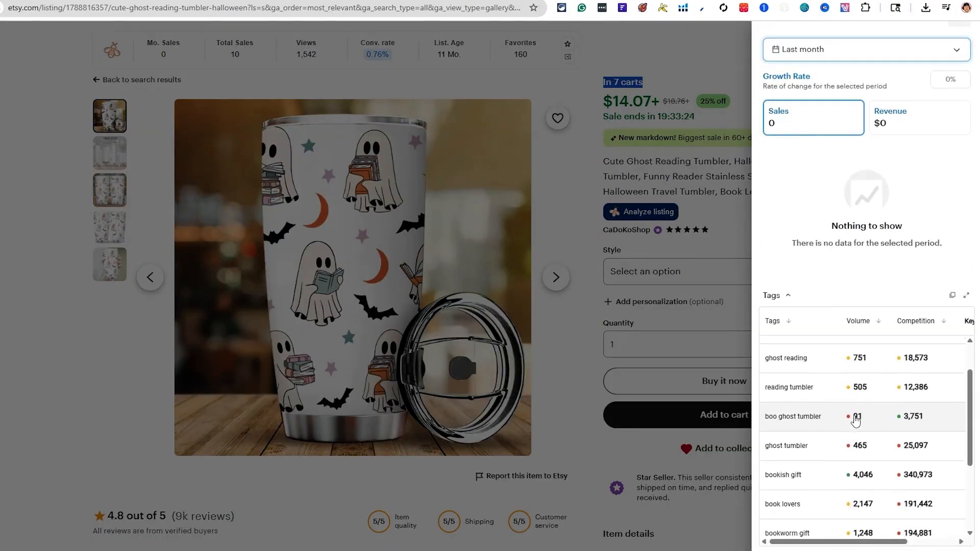
scroll(853, 422, up, 4)
click(829, 272)
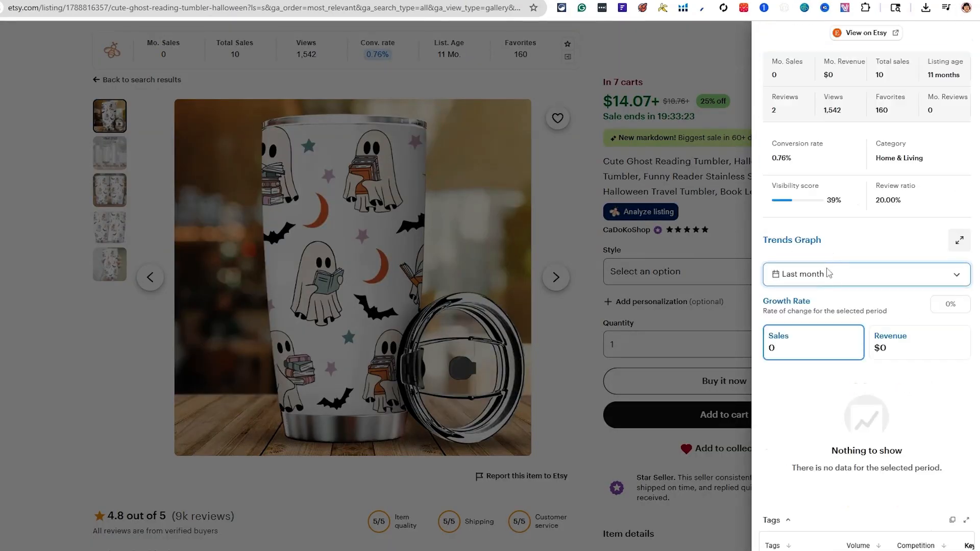
click(801, 405)
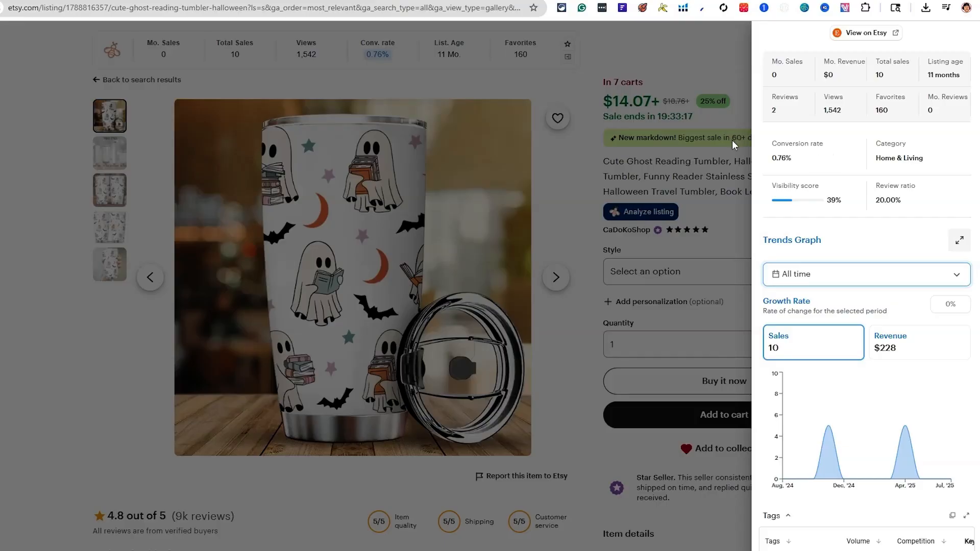
Close the ghost tumbler's analysis and analyze the Ladies Golf Tumbler listing, setting its trends graph period to All time
click(698, 164)
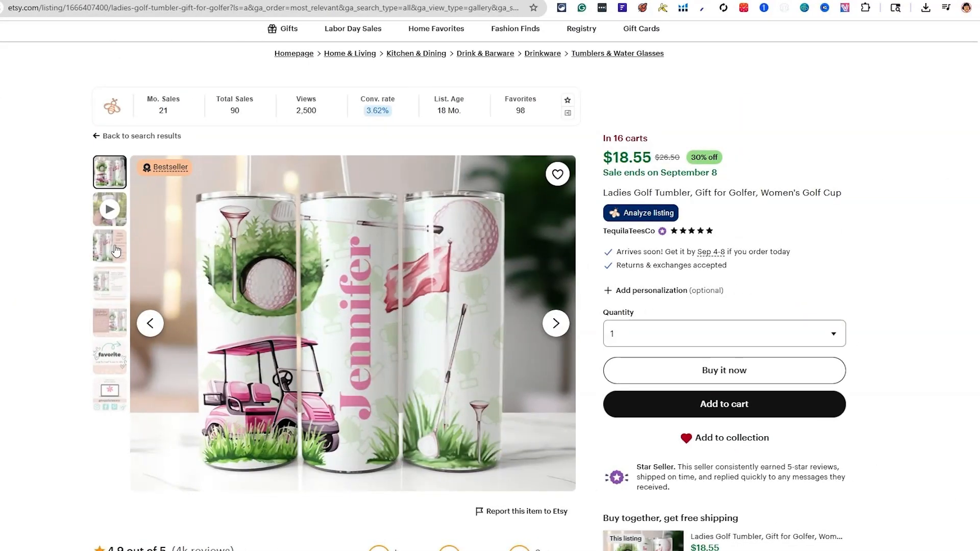
click(662, 214)
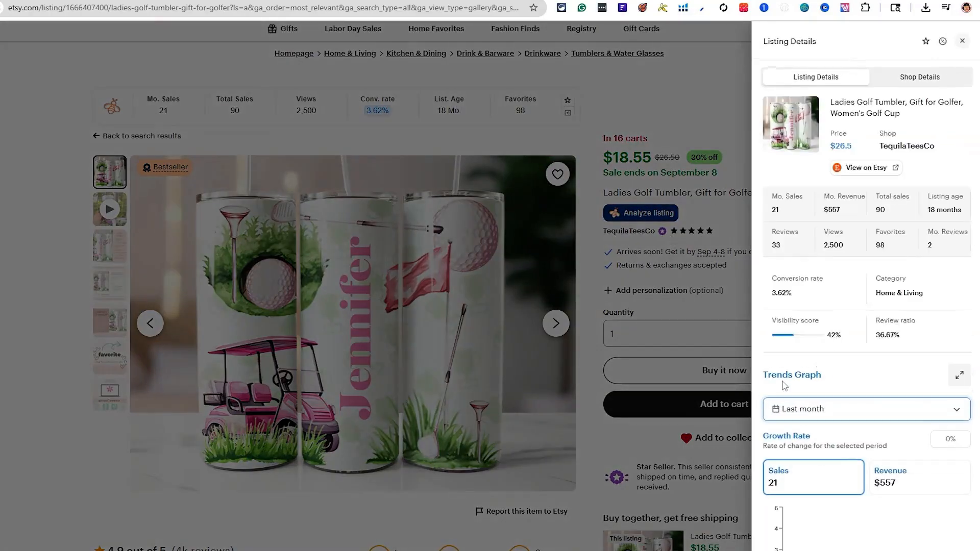
click(867, 415)
click(781, 528)
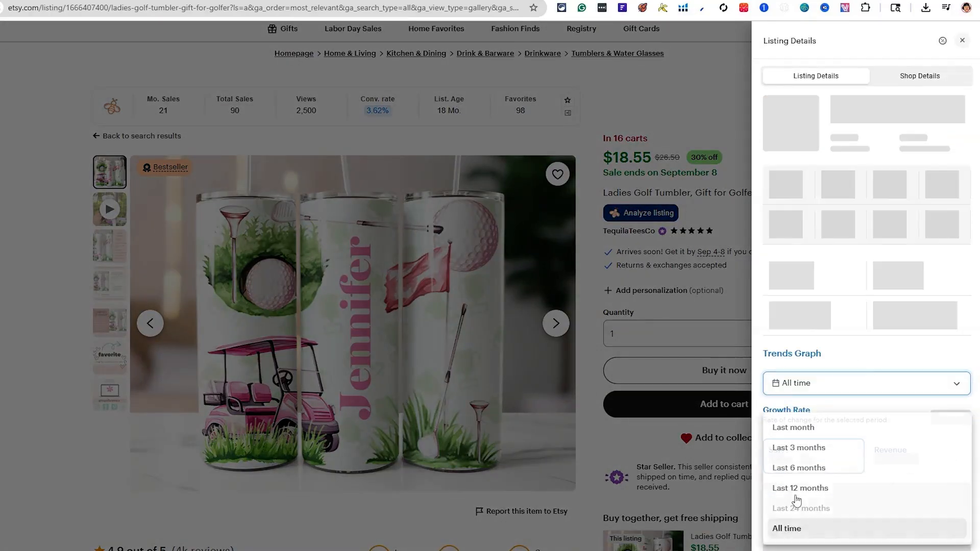
scroll(801, 373, down, 4)
scroll(876, 383, down, 3)
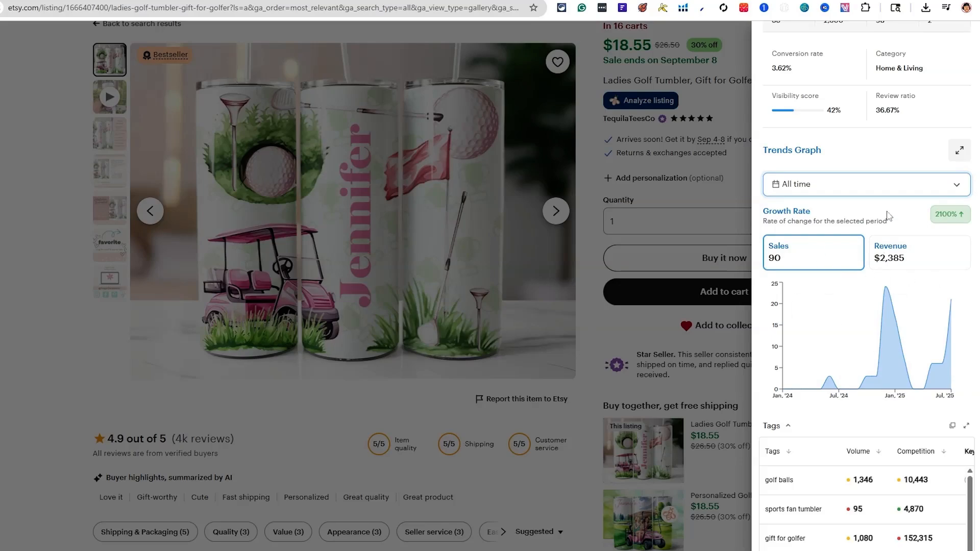
Compare the golf tumbler's trends graph for Last month and Last 3 months, and close the analysis
click(887, 192)
click(817, 220)
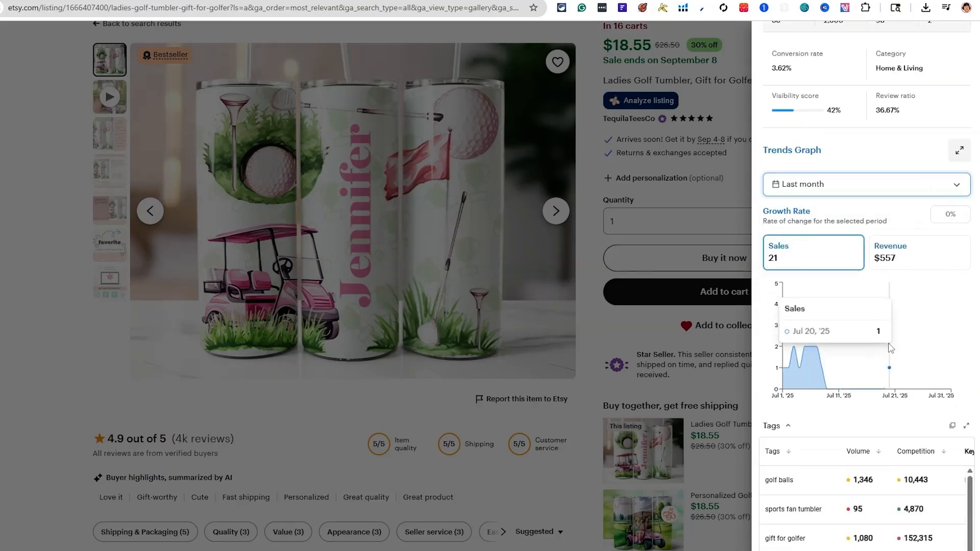
click(887, 185)
click(817, 244)
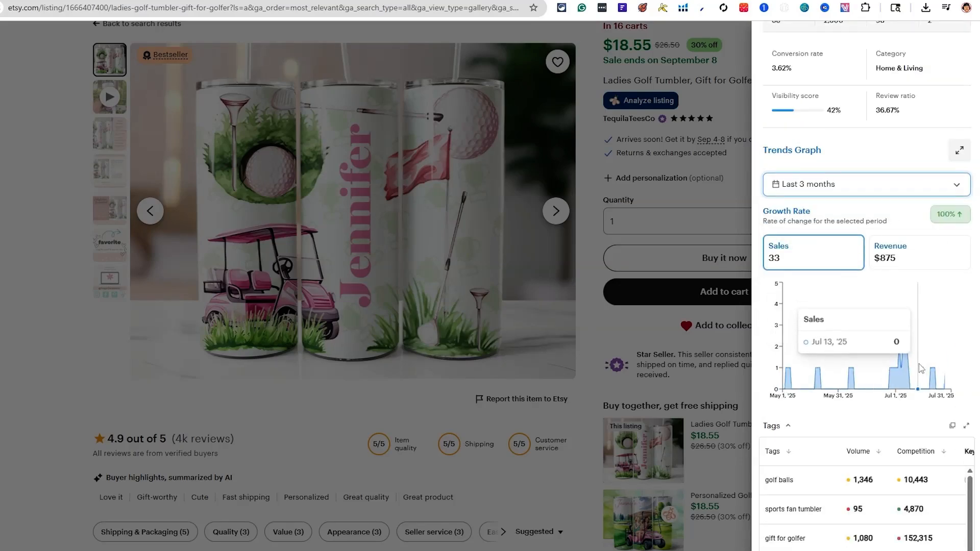
click(852, 196)
click(748, 185)
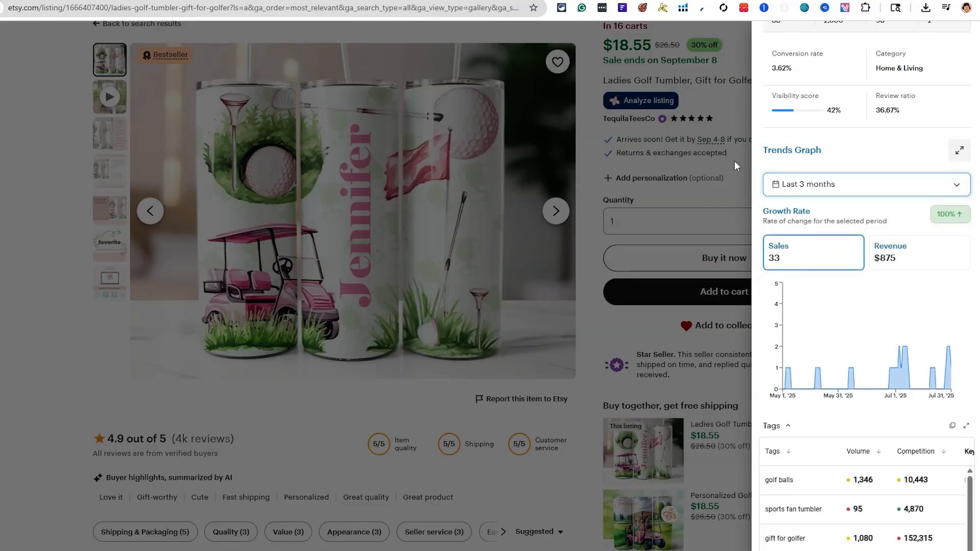
click(734, 160)
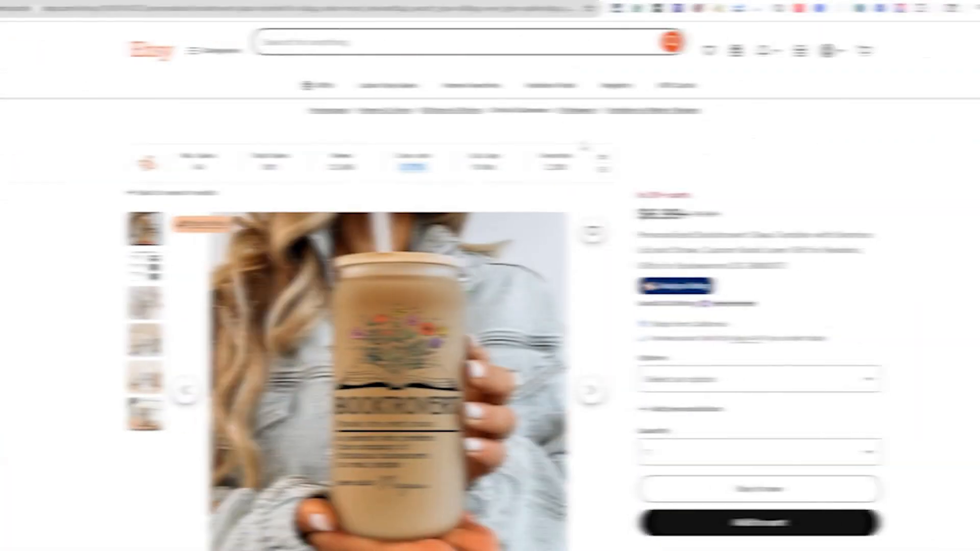
Look over the Personalized Booktrovert Glass Tumbler listing and select its Cup, Lid & Straw option to check the price
scroll(587, 176, down, 2)
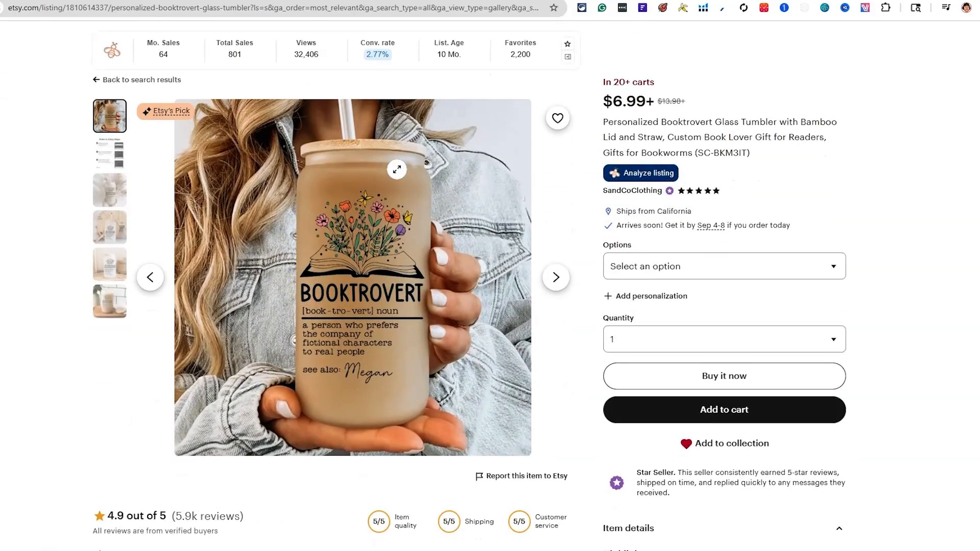
scroll(397, 173, up, 1)
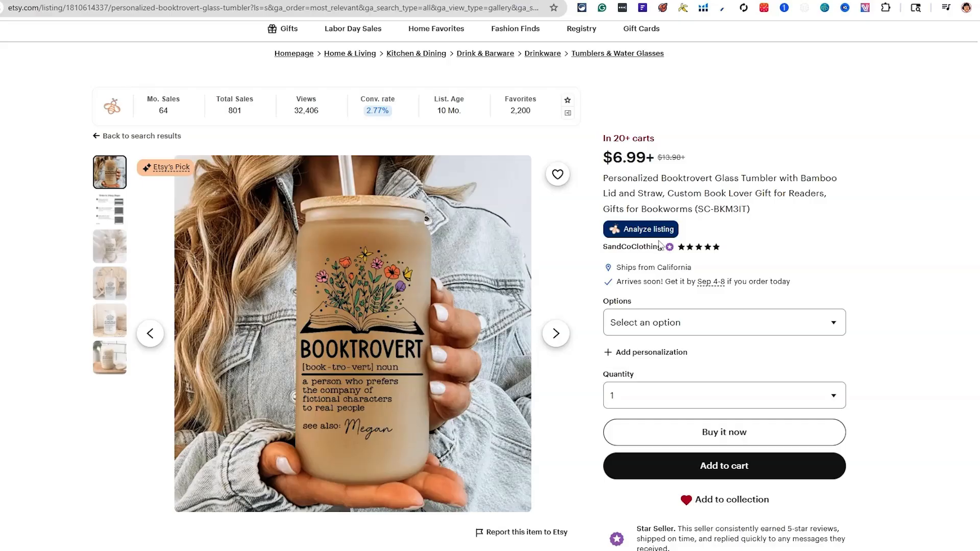
click(832, 322)
click(742, 358)
click(742, 327)
click(700, 374)
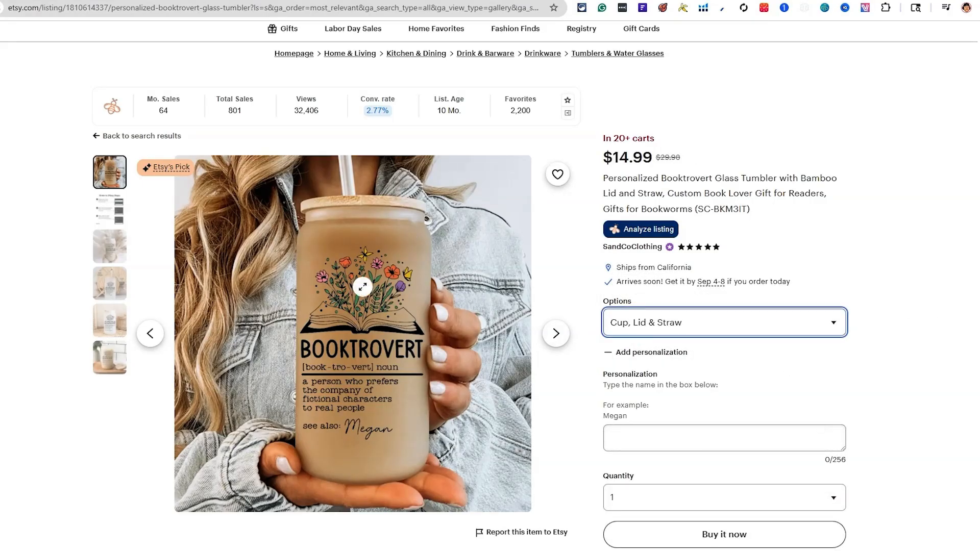
Analyze the Booktrovert tumbler listing with its trends graph period set to All time, and close the analysis
click(640, 235)
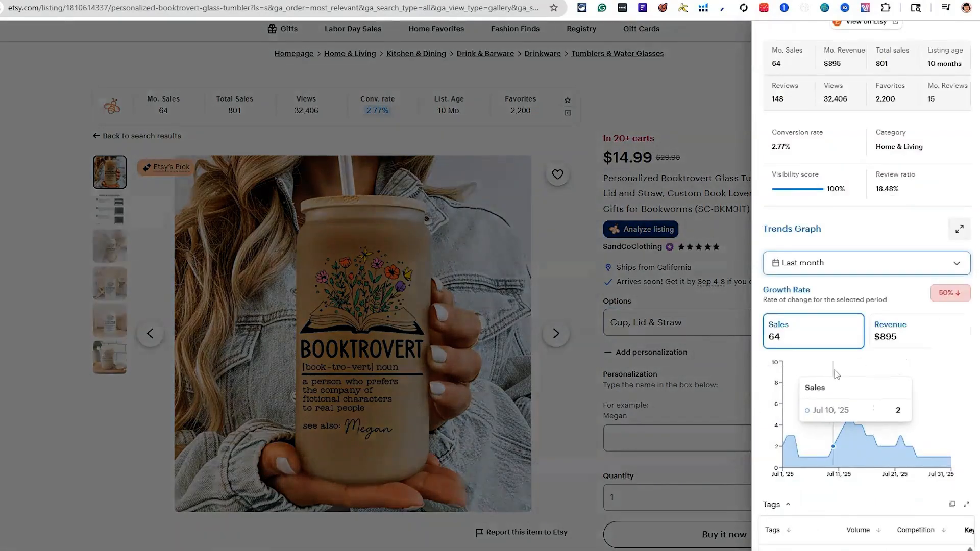
click(897, 264)
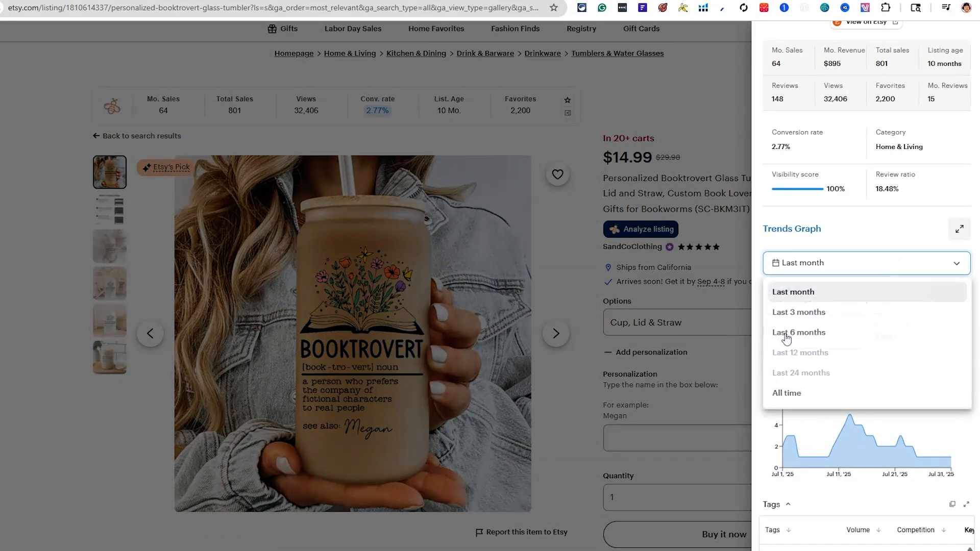
click(795, 391)
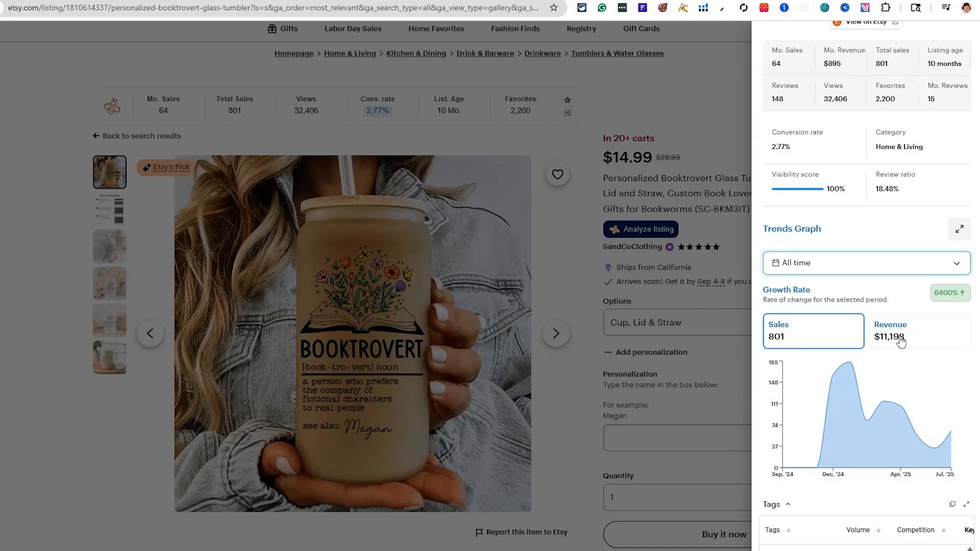
click(657, 288)
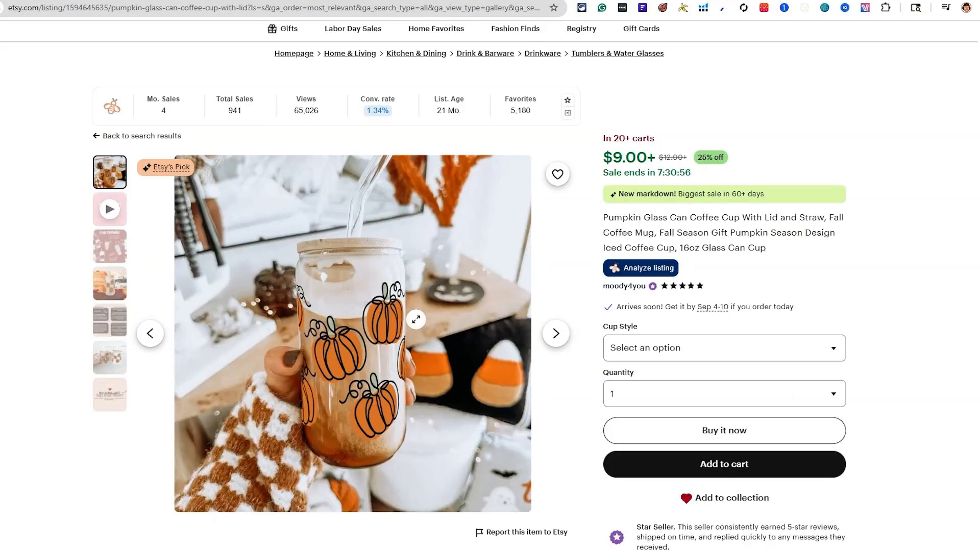
Select the Clear, Lid + Straw cup style on the Pumpkin Glass Can Coffee Cup listing to check its price
click(740, 353)
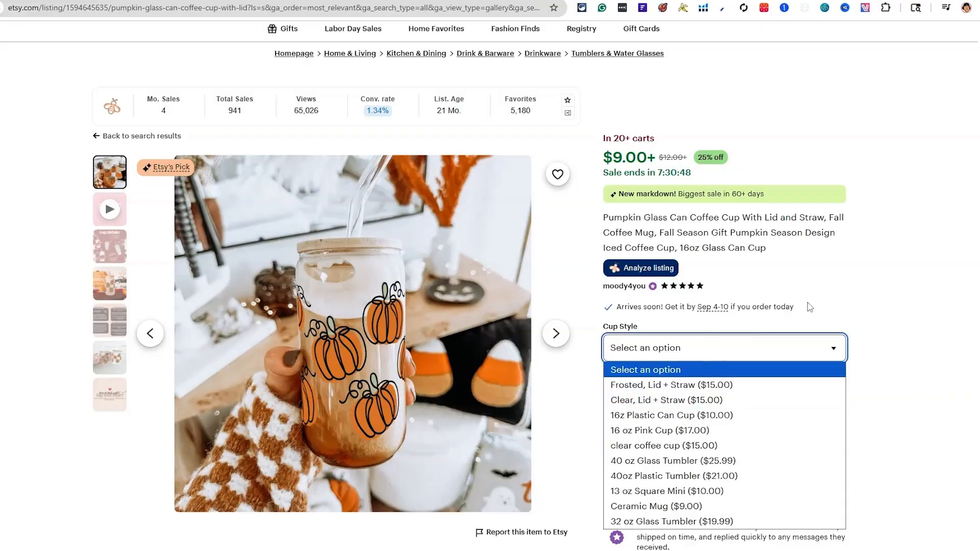
click(720, 399)
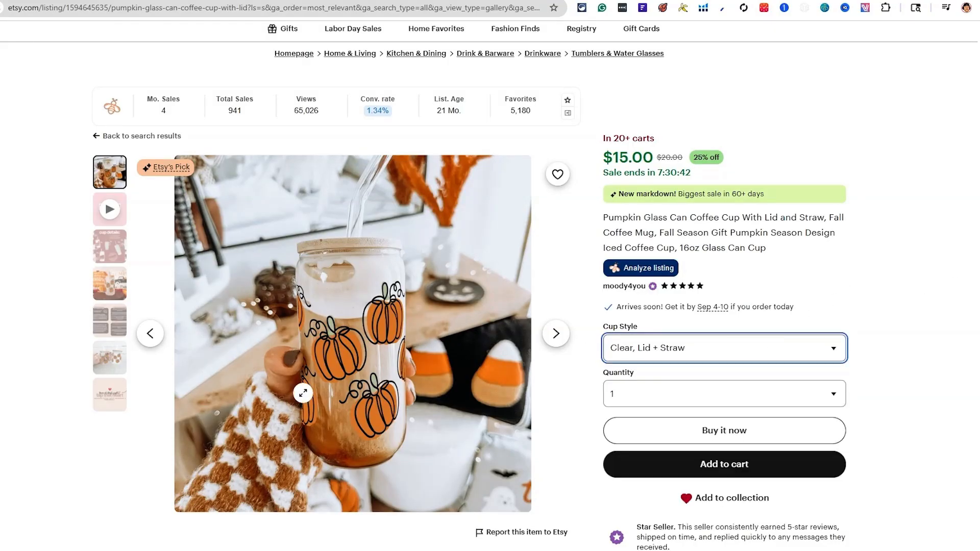
scroll(664, 255, down, 1)
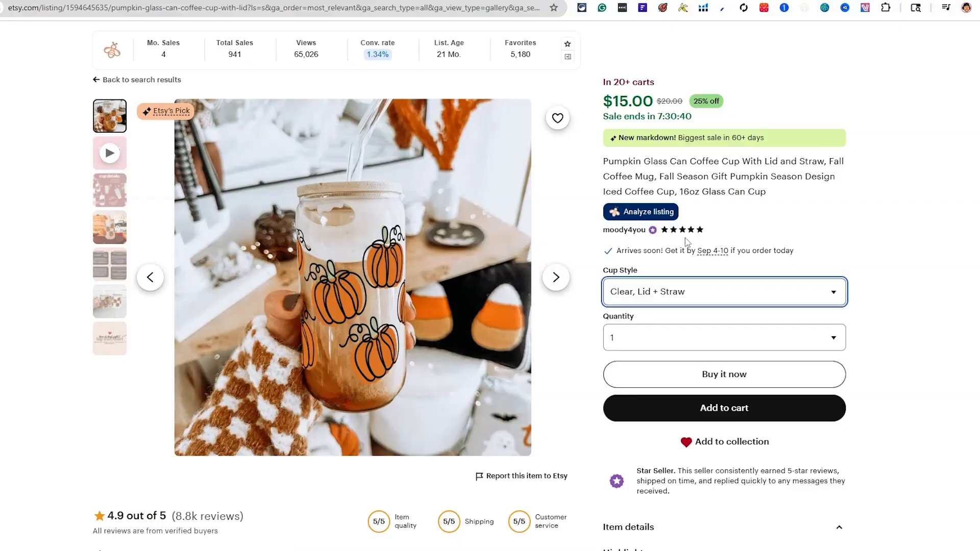
Analyze the pumpkin cup listing, viewing its trends graph for Last 3 months and All time, and close the analysis
click(668, 219)
scroll(868, 306, down, 3)
click(843, 271)
click(799, 312)
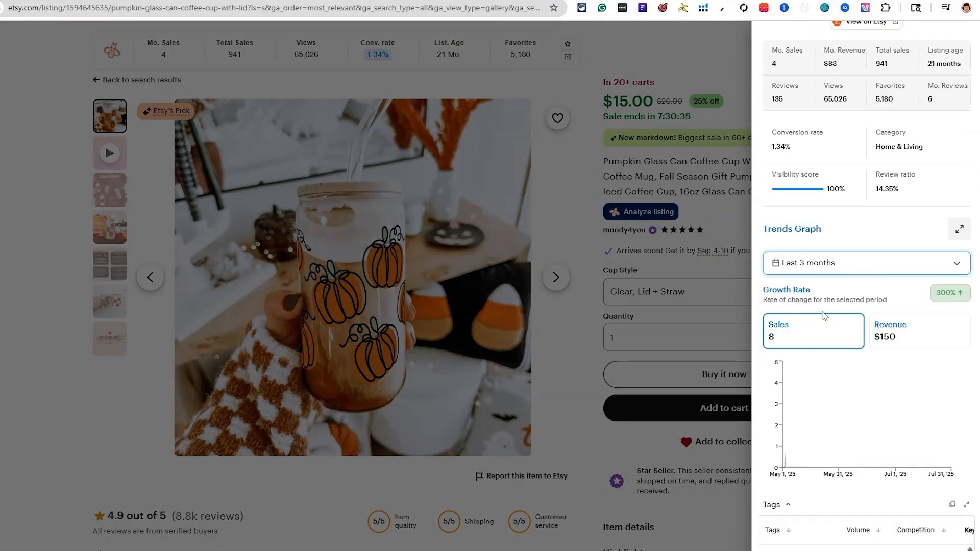
click(862, 274)
click(793, 393)
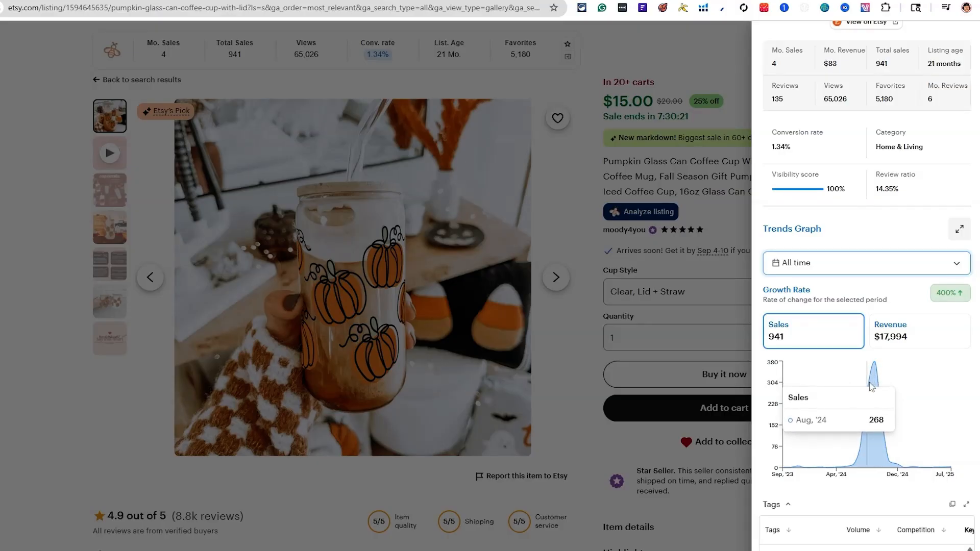
click(609, 432)
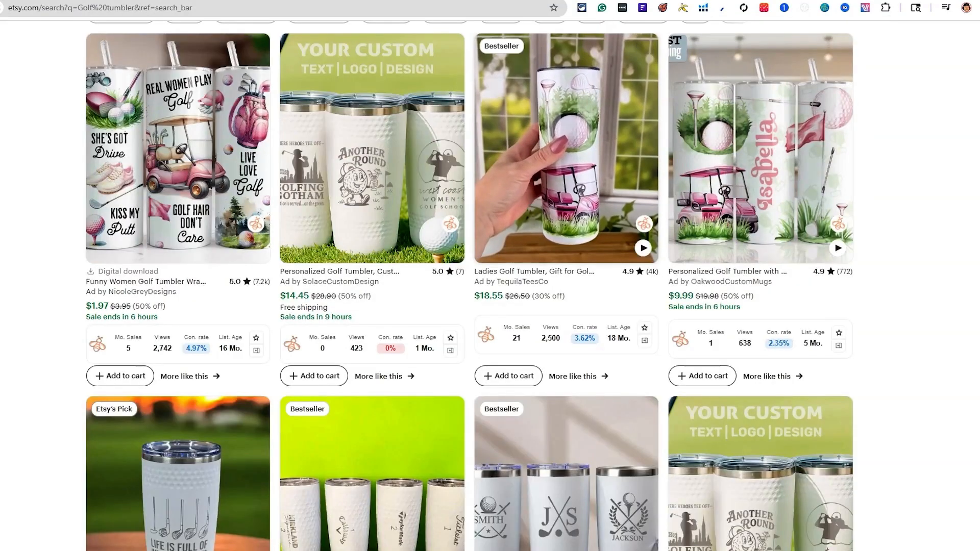
Return to the open Ladies Golf Tumbler listing and look through its product photos and video
key(ctrl+Tab)
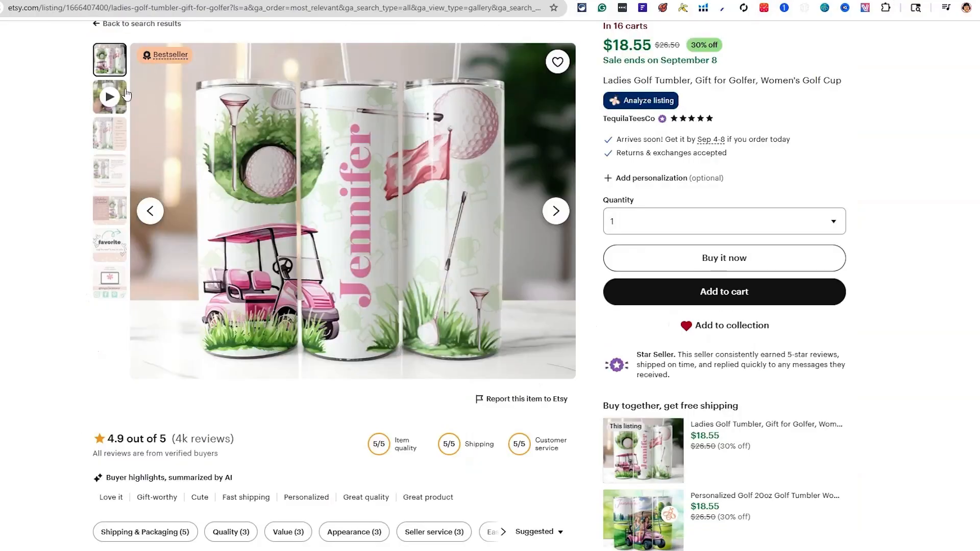
click(117, 141)
click(109, 203)
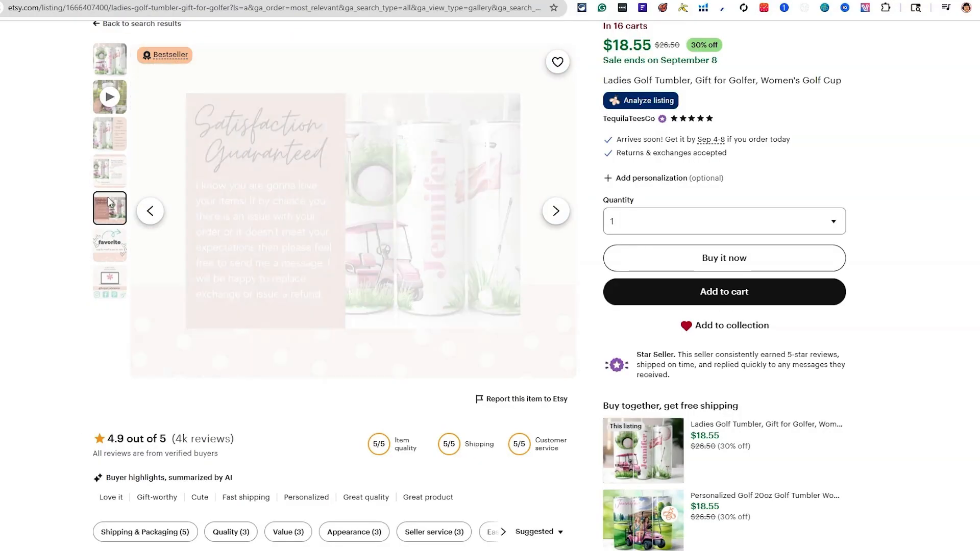
click(109, 97)
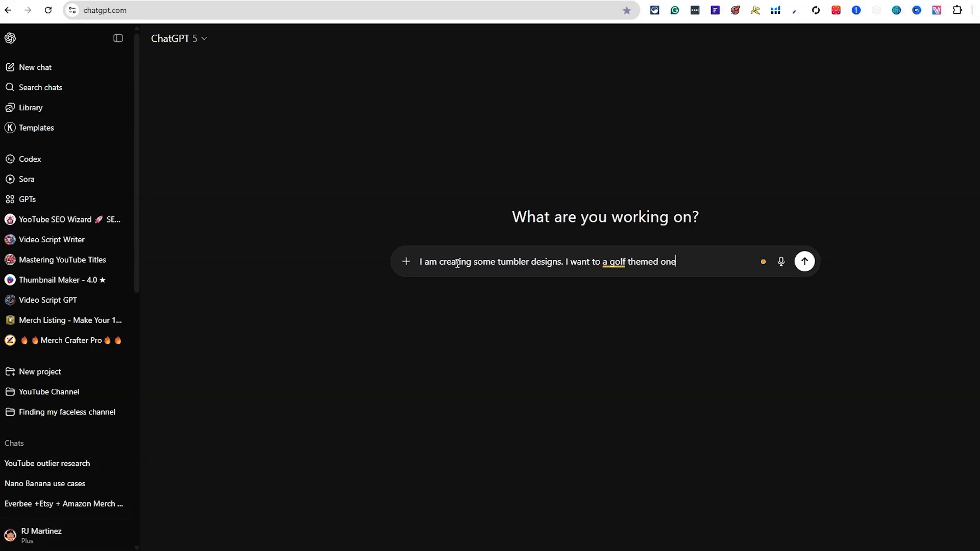
Ask ChatGPT for a tumbler design: a girl golf-themed illustration with purple colors, a golf cart, a ball, club and anything else golf-related
text(This is going to be an illustration. I want o)
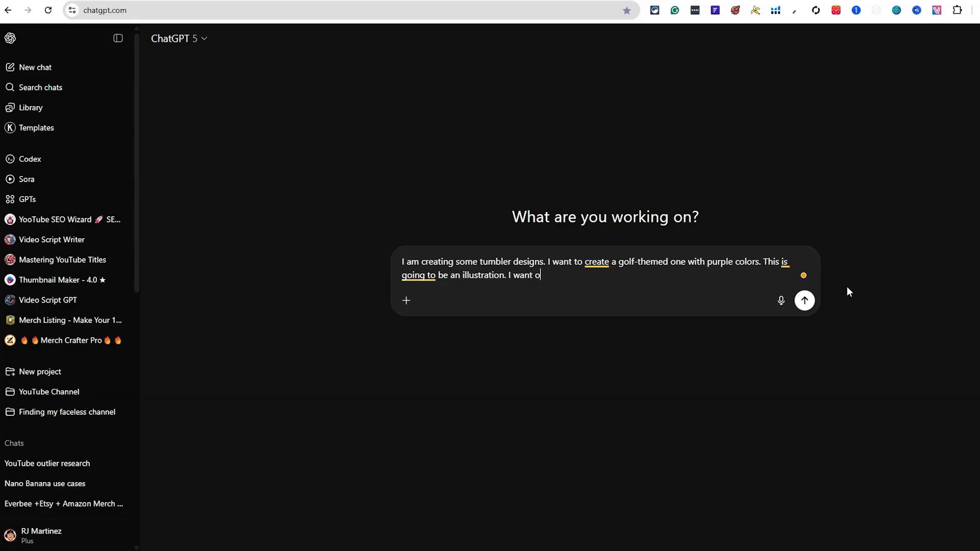
key(BackSpace)
text(to a c)
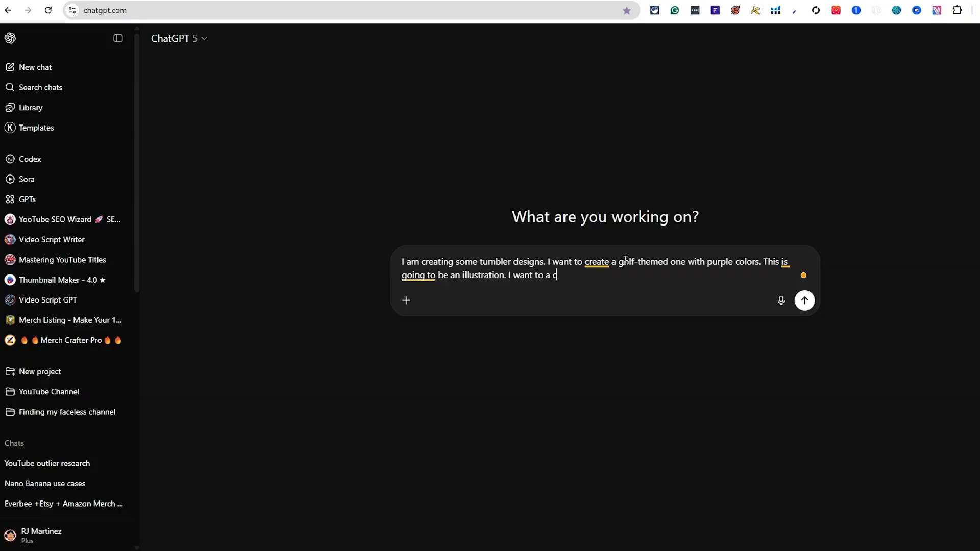
click(618, 262)
text(girl)
double_click(693, 262)
text(illustation)
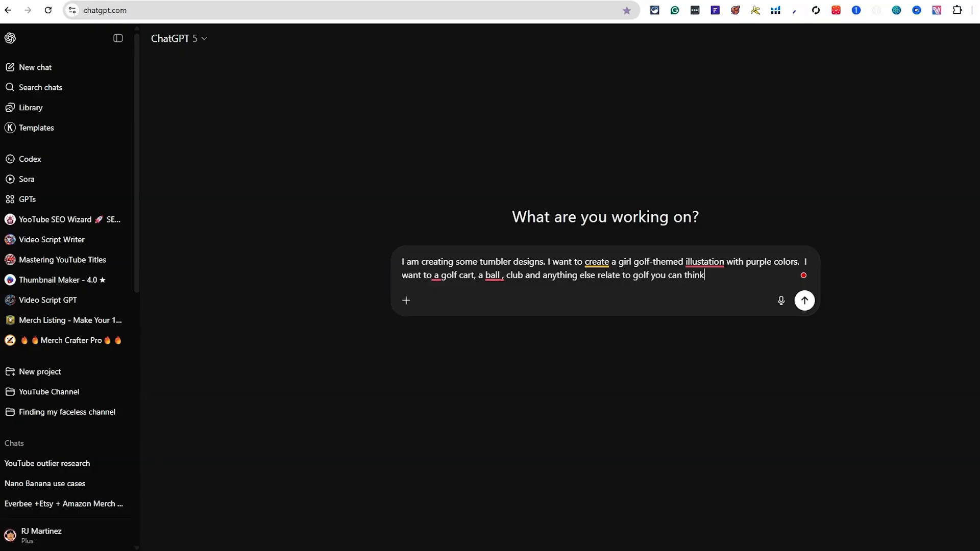
text(of.)
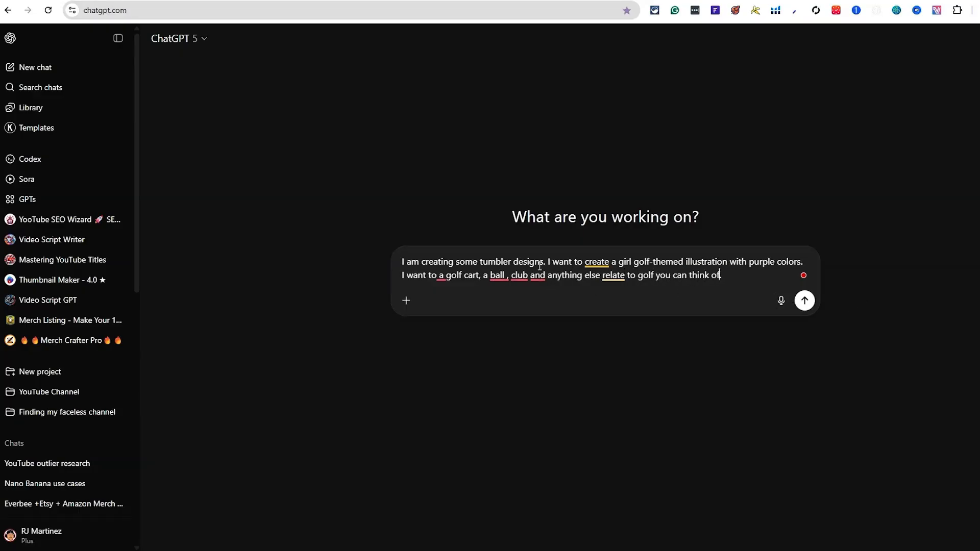
key(Delete)
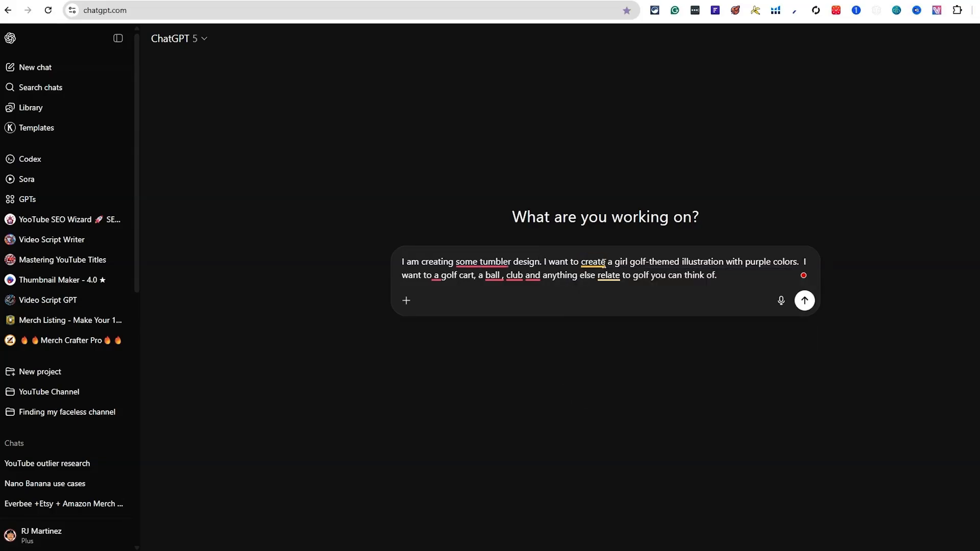
key(Return)
click(406, 519)
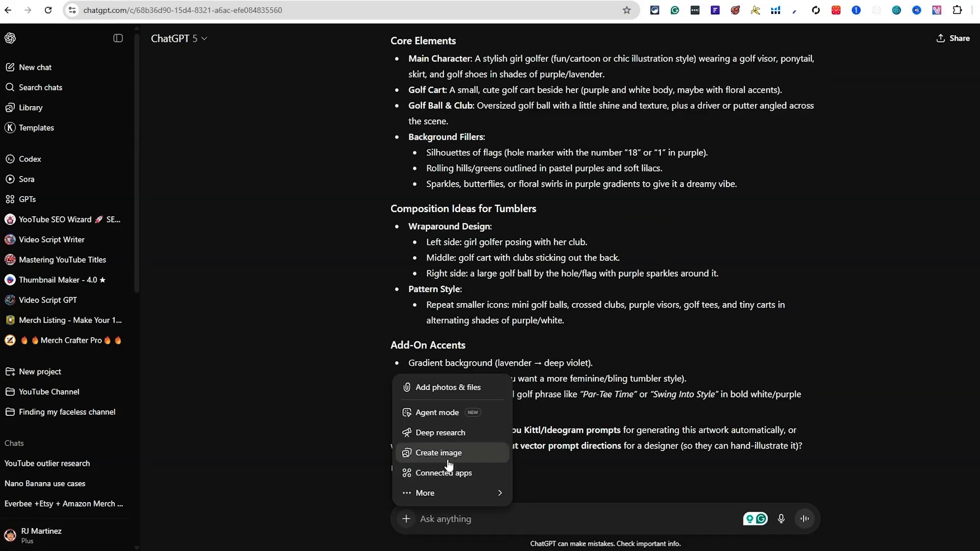
click(442, 453)
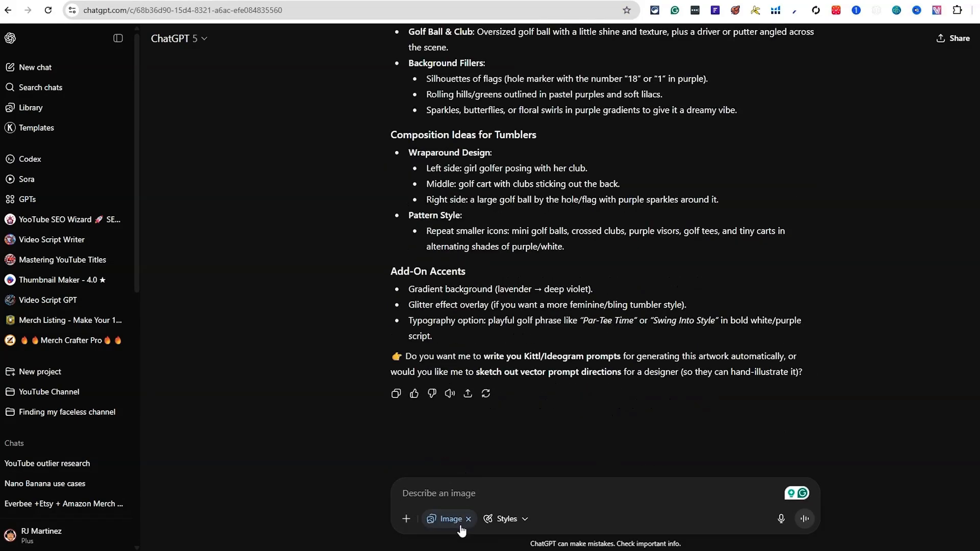
click(468, 519)
Send the follow-up request "Turn it into a prompt for me"
text(Turn it in)
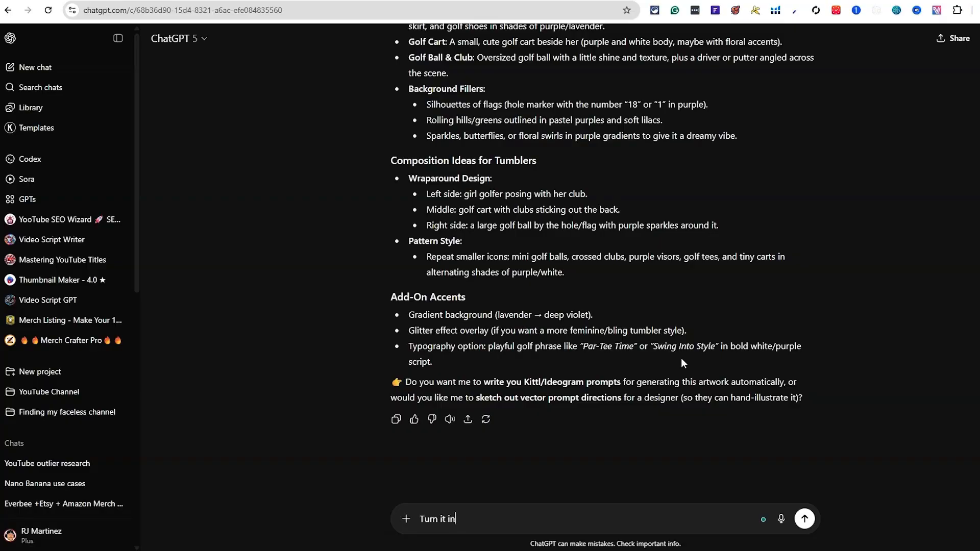
text(to a prompt for me)
key(Return)
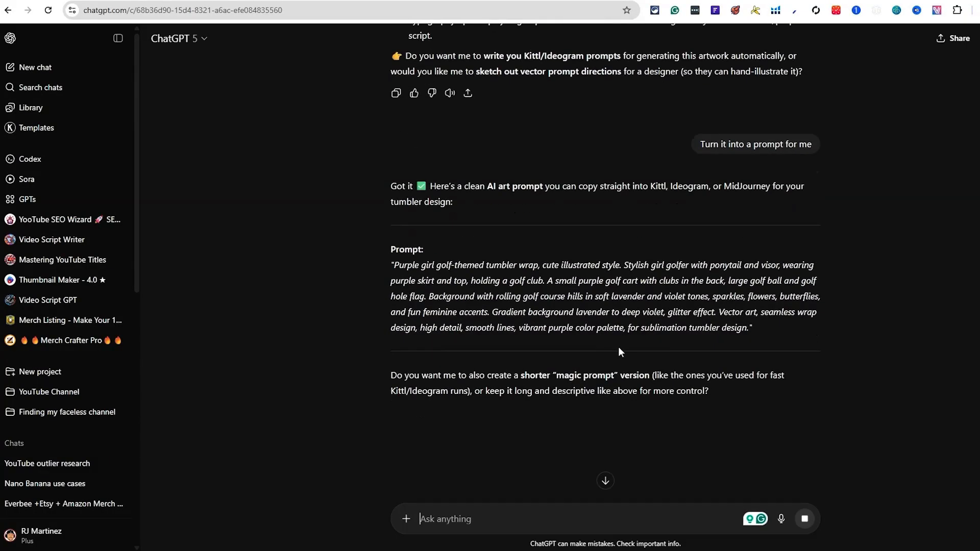
Copy the generated purple girl golf tumbler prompt and submit it in the same chat with the Create image tool
drag(750, 329, 393, 265)
right_click(445, 272)
click(501, 282)
click(523, 520)
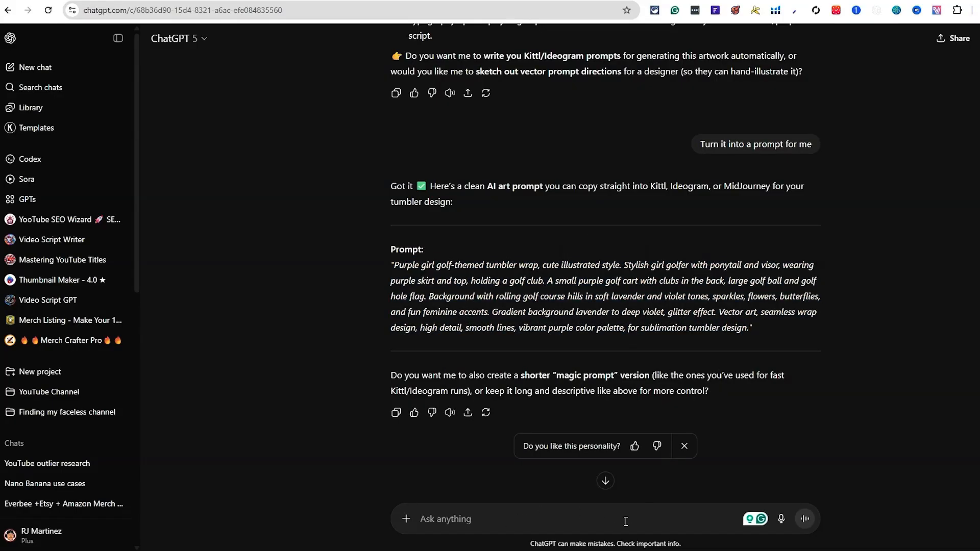
click(407, 519)
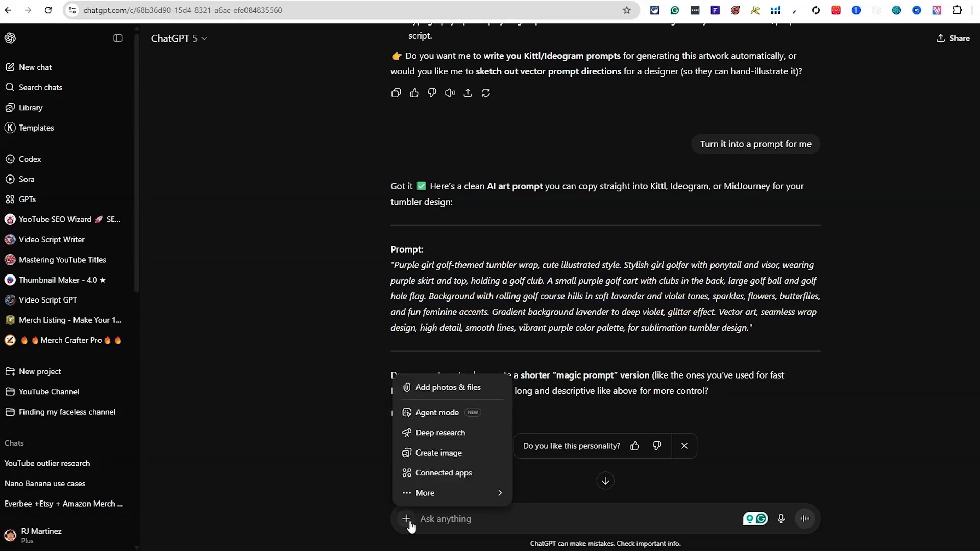
click(423, 453)
key(ctrl+v)
click(805, 519)
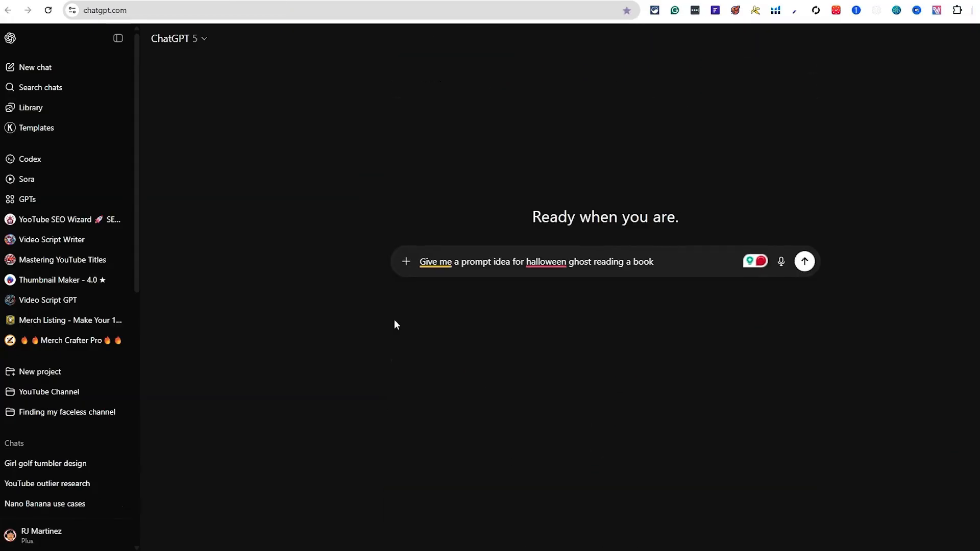
In a new chat, ask "Give me a prompt idea for Halloween ghost reading a book. Cute ghost themed with patterns"
mouse_move(514, 261)
mouse_move(547, 262)
click(555, 293)
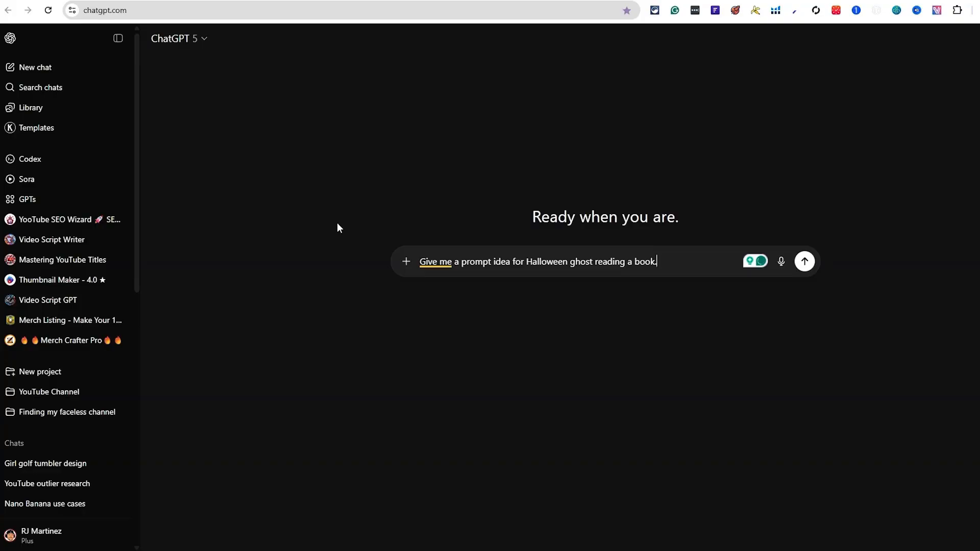
text(Cute gh)
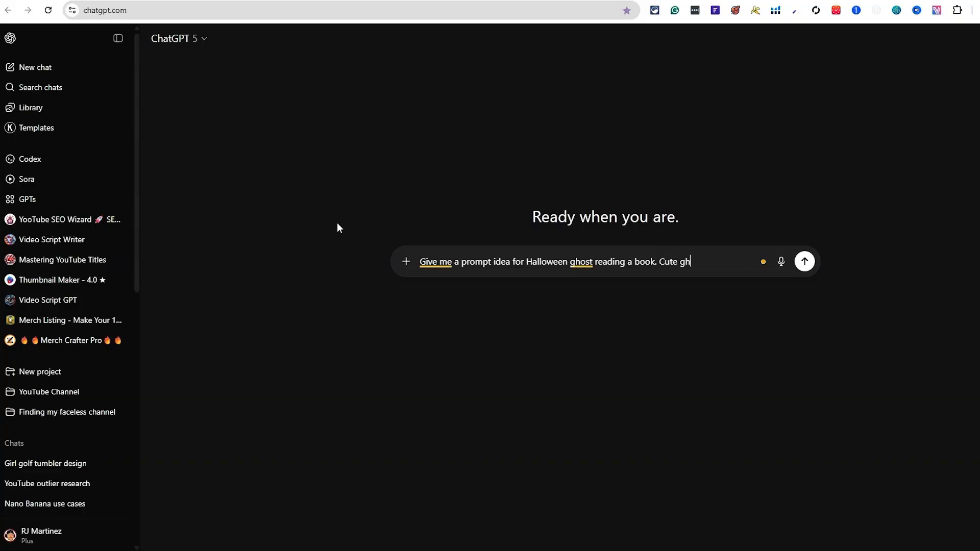
text(ost themed with patterns)
key(Return)
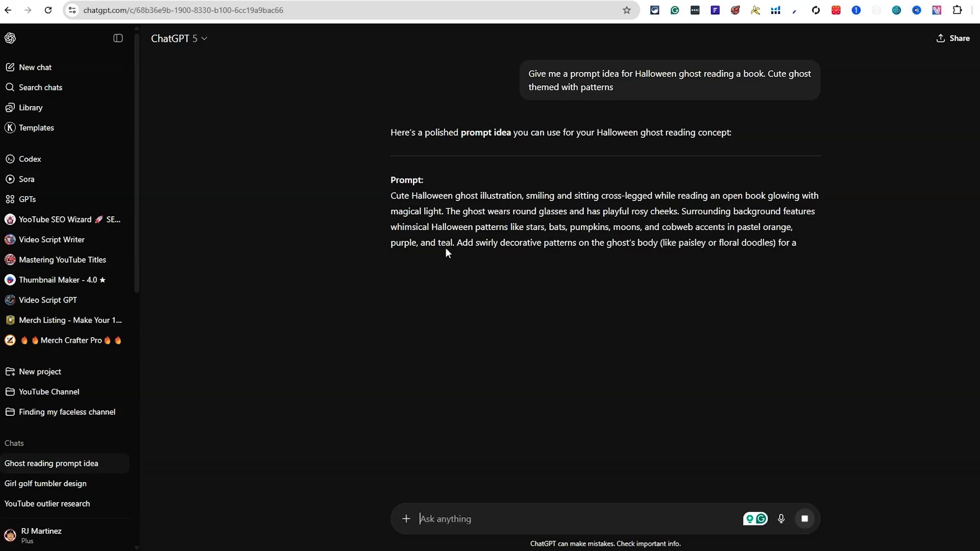
Copy the generated Halloween ghost prompt and switch to Kittl's AI image generator in the Printify Mug project
triple_click(525, 251)
key(ctrl+c)
click(799, 528)
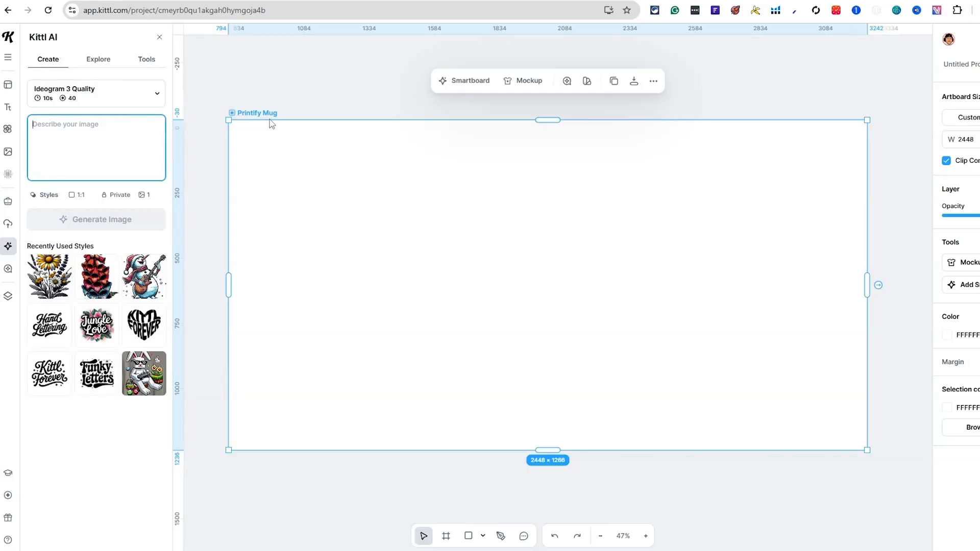
click(7, 250)
click(12, 251)
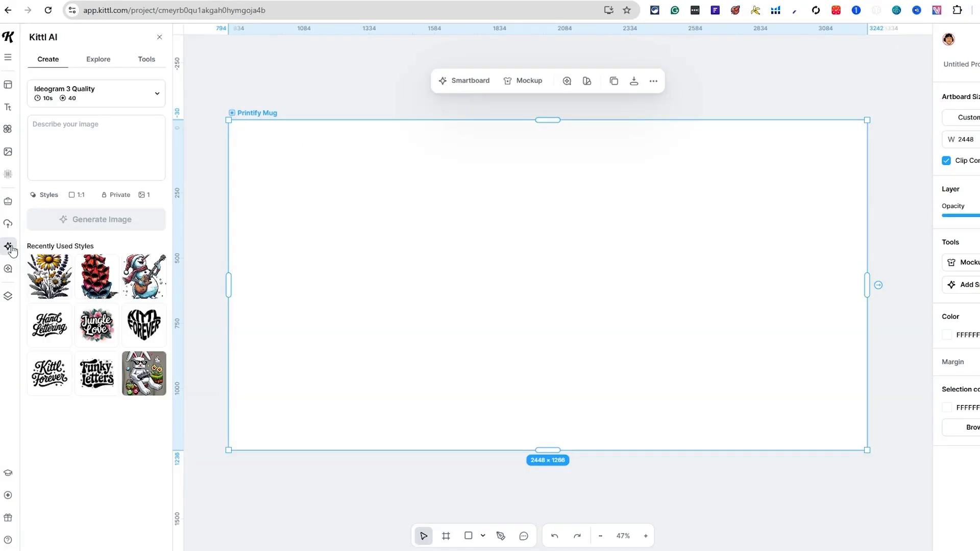
Choose the Ideogram 3 Quality model and generate an image from the copied Halloween ghost prompt
click(90, 105)
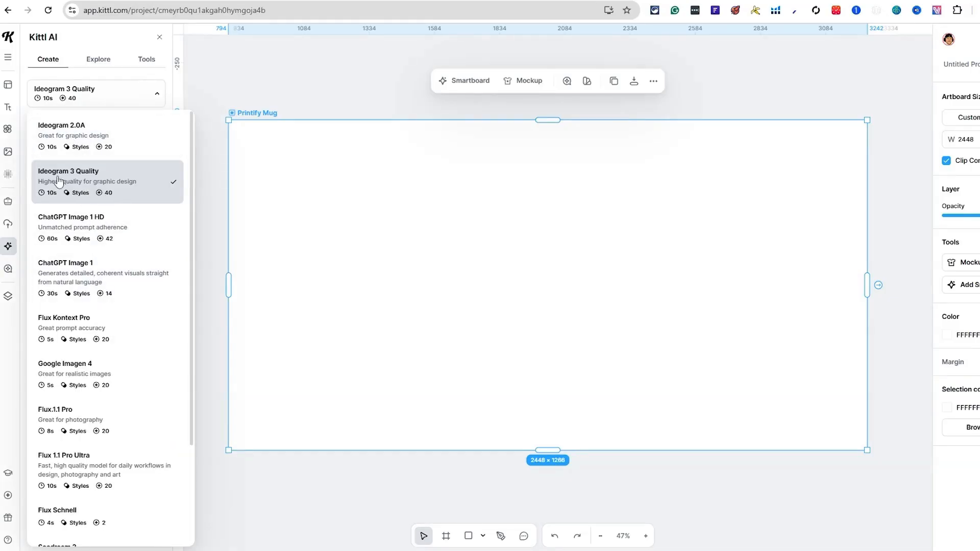
scroll(92, 459, down, 3)
scroll(102, 306, up, 3)
click(128, 182)
click(85, 147)
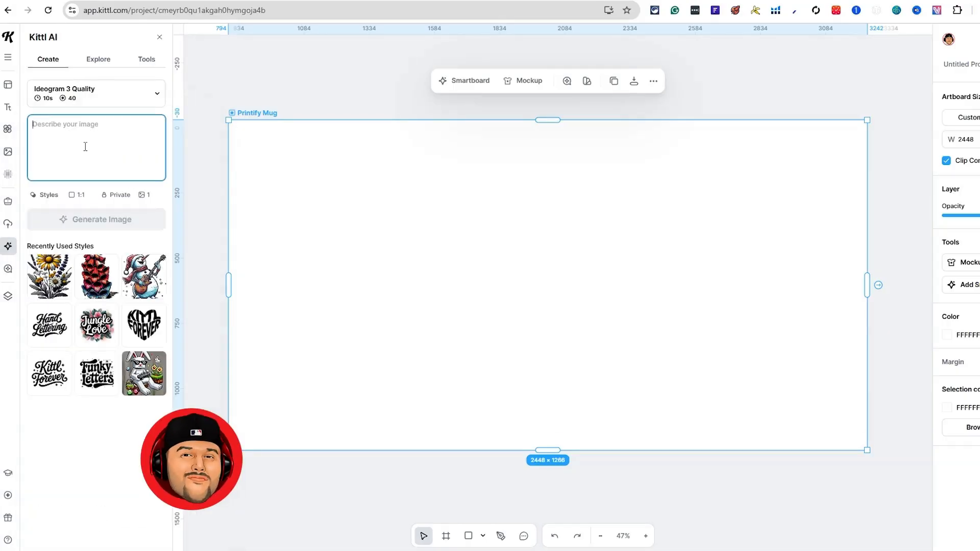
key(ctrl+v)
click(111, 320)
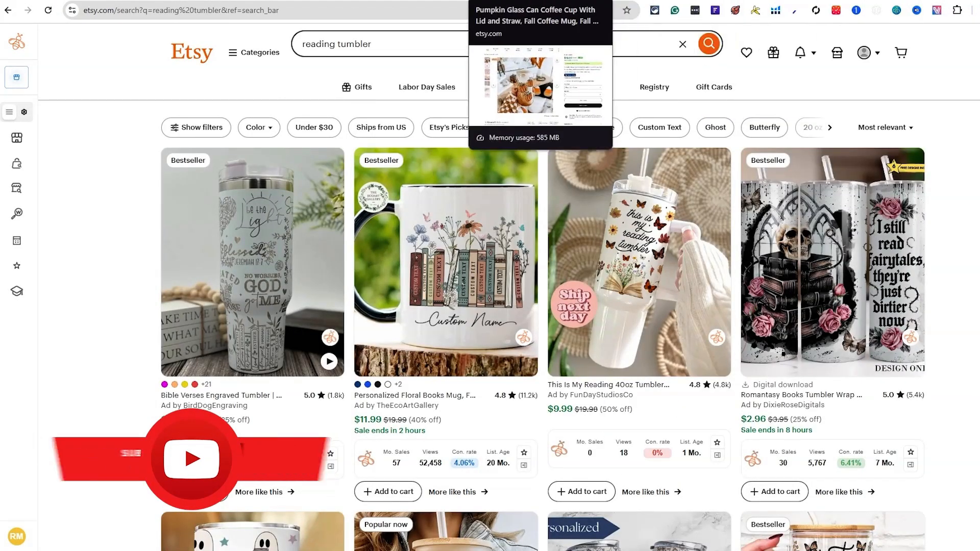
Switch to the Etsy pumpkin glass cup listing and capture a screenshot of the cup in its product photo
click(490, 1)
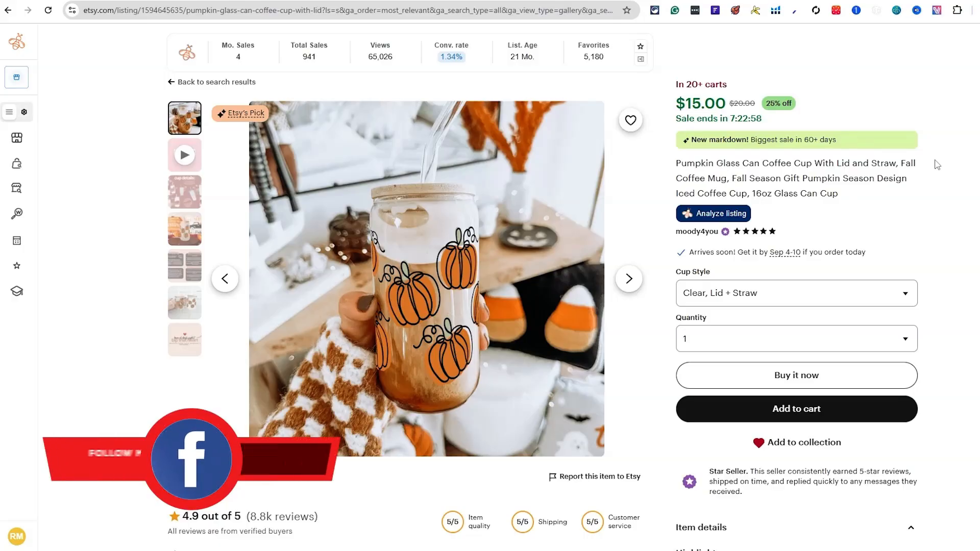
key(super+shift+s)
drag(348, 175, 517, 432)
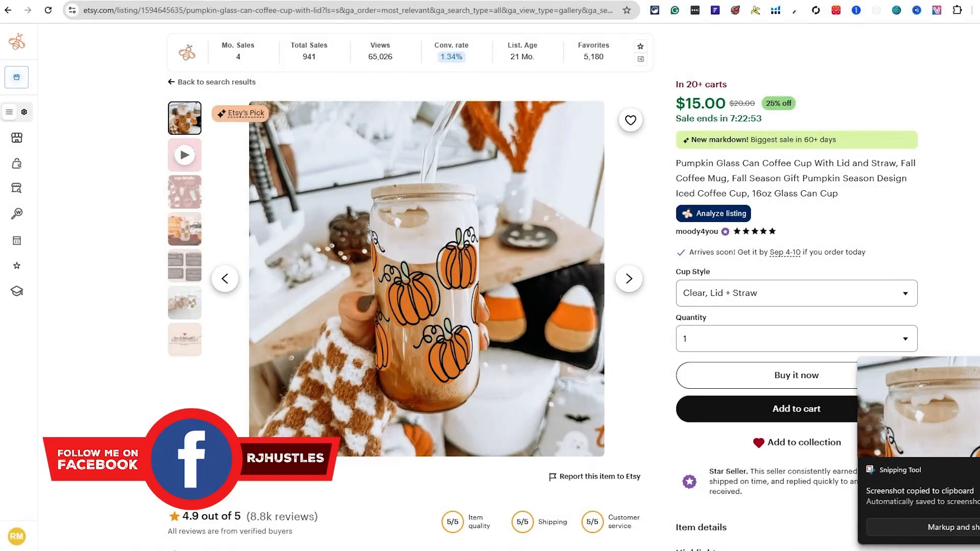
In a new ChatGPT chat, attach the pumpkin cup screenshot and send "Give me a prompt idea for this design"
click(685, 511)
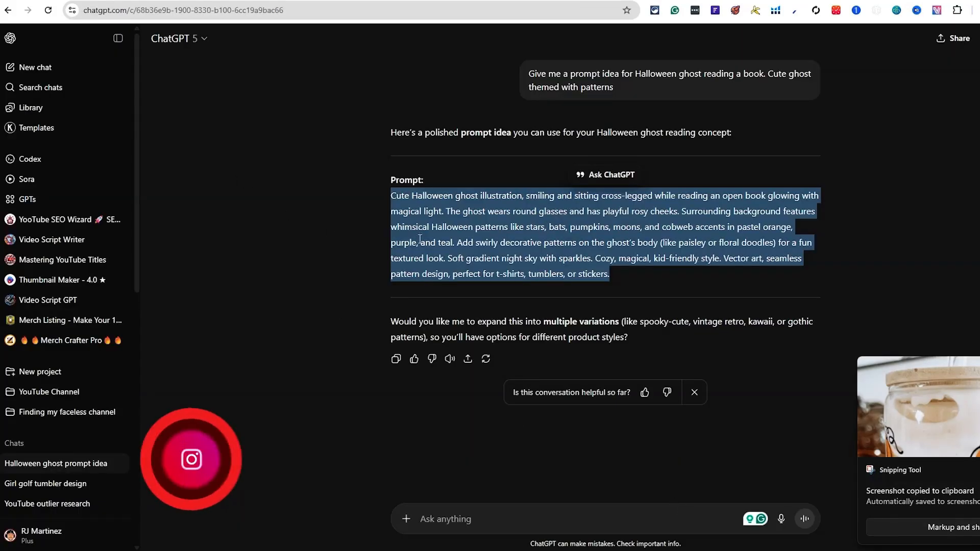
key(ctrl+Tab)
click(495, 262)
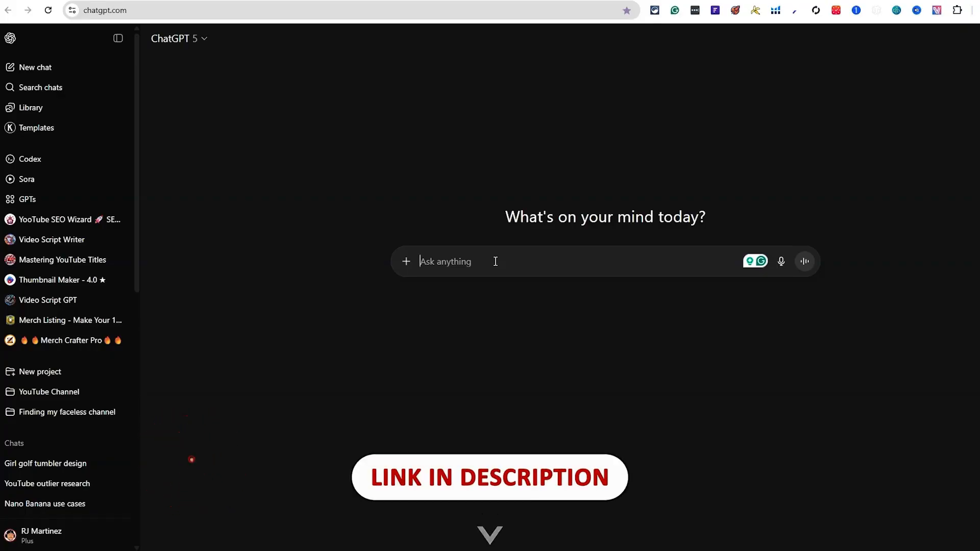
text(Give me a prompt idea for this design)
key(ctrl+v)
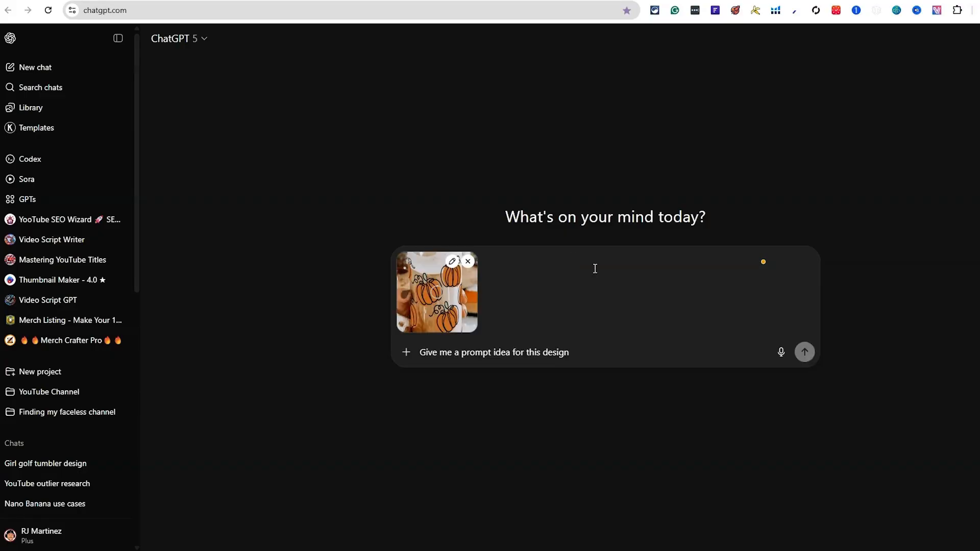
click(804, 351)
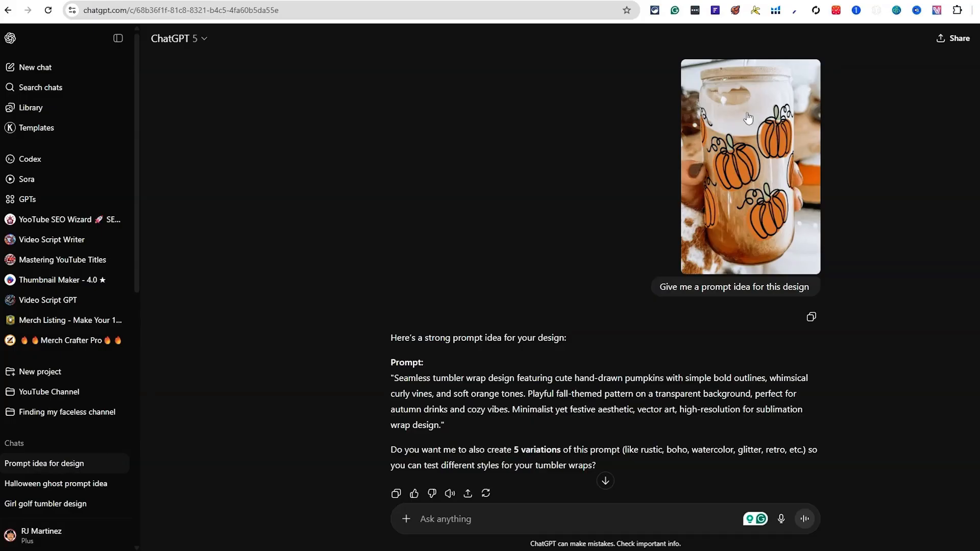
Copy the generated pumpkin tumbler wrap prompt into the message box and submit it for image creation
scroll(664, 227, down, 1)
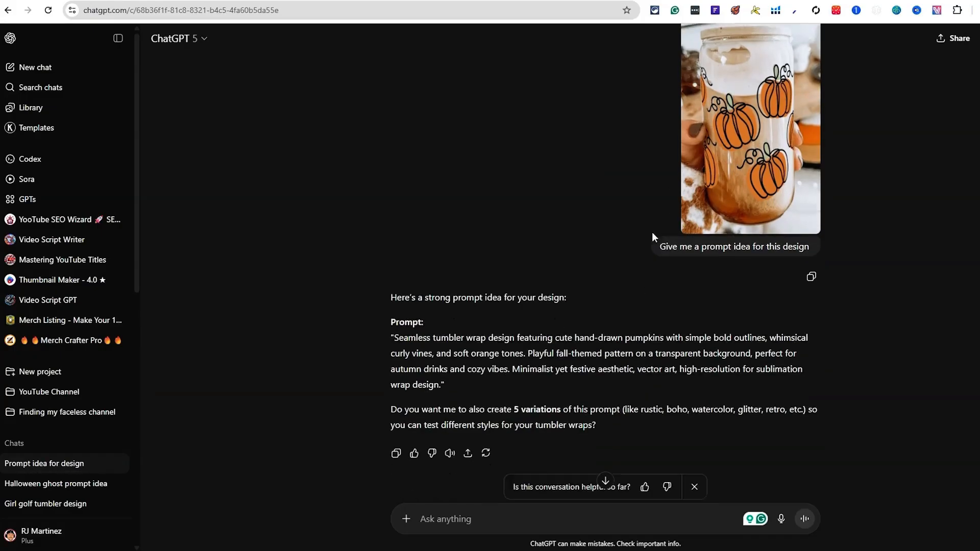
drag(442, 371, 399, 320)
key(ctrl+c)
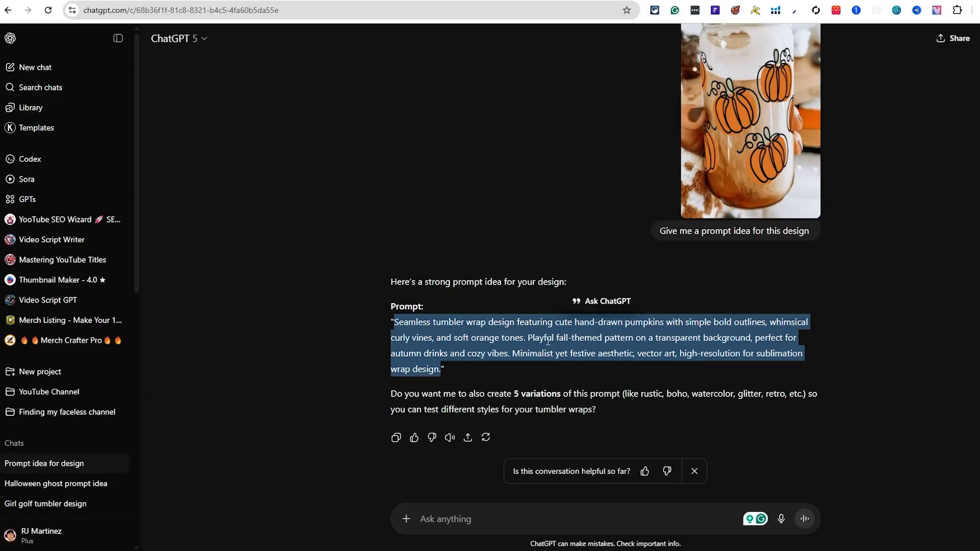
right_click(724, 329)
click(739, 339)
click(525, 529)
key(ctrl+v)
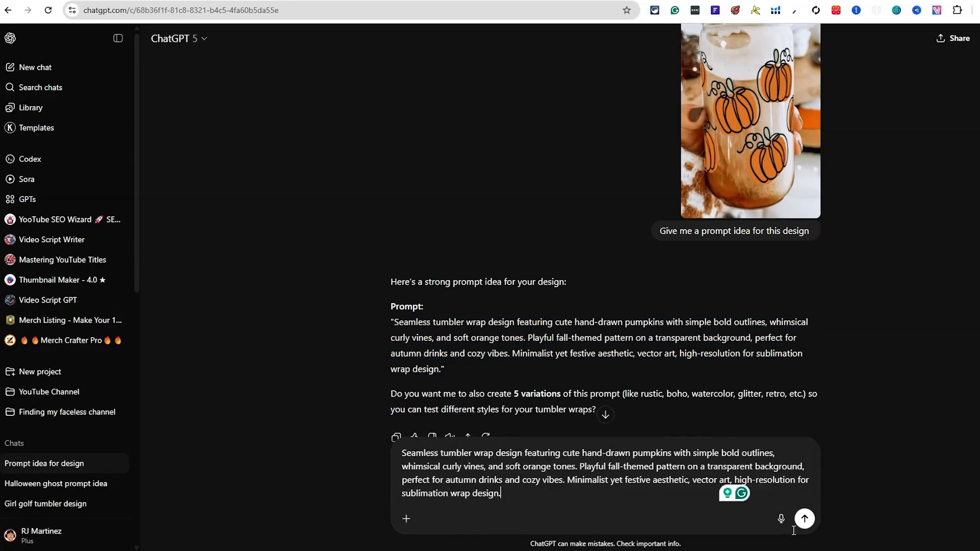
click(406, 518)
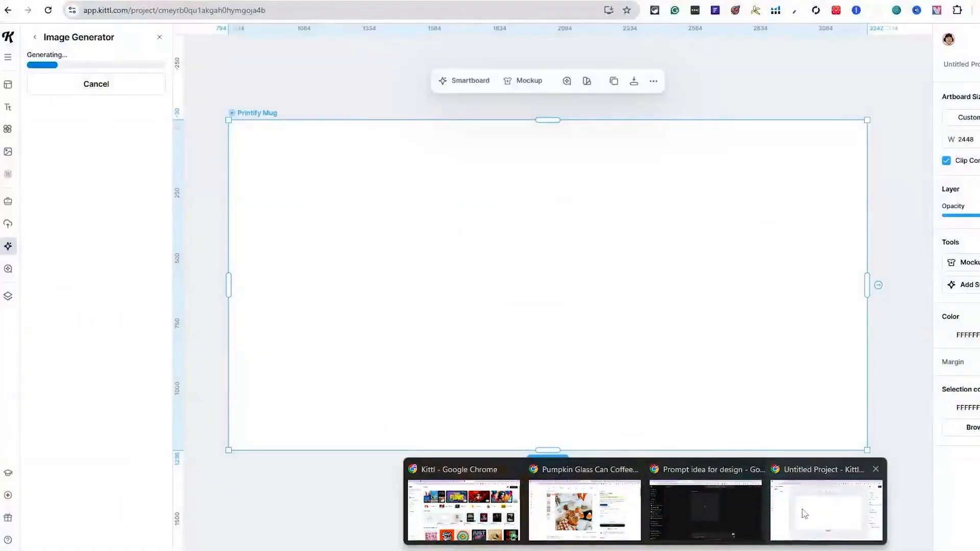
Return to the Kittl mug project, enlarge the ghost image to about 985 px wide near the artboard's left side, and remove its background
click(801, 513)
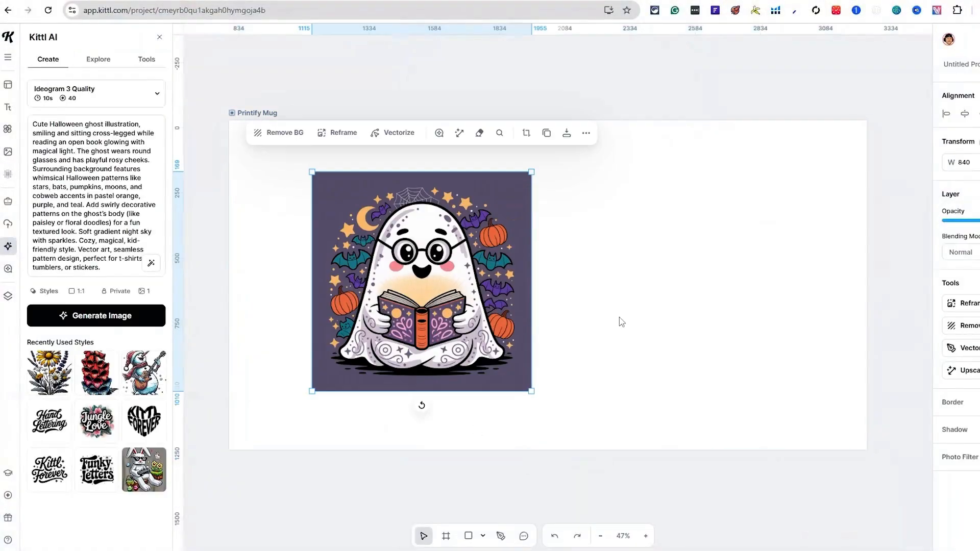
drag(471, 329, 492, 341)
drag(552, 403, 467, 348)
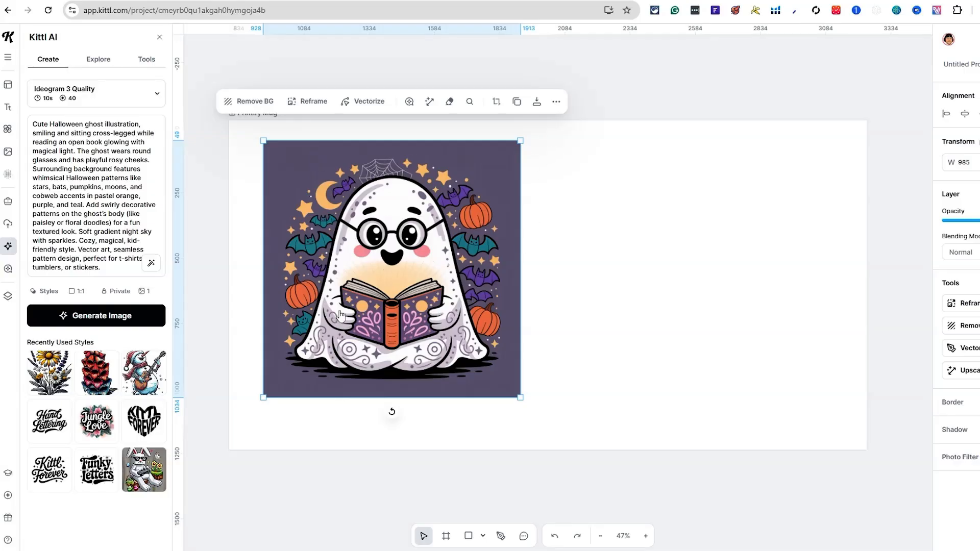
click(363, 101)
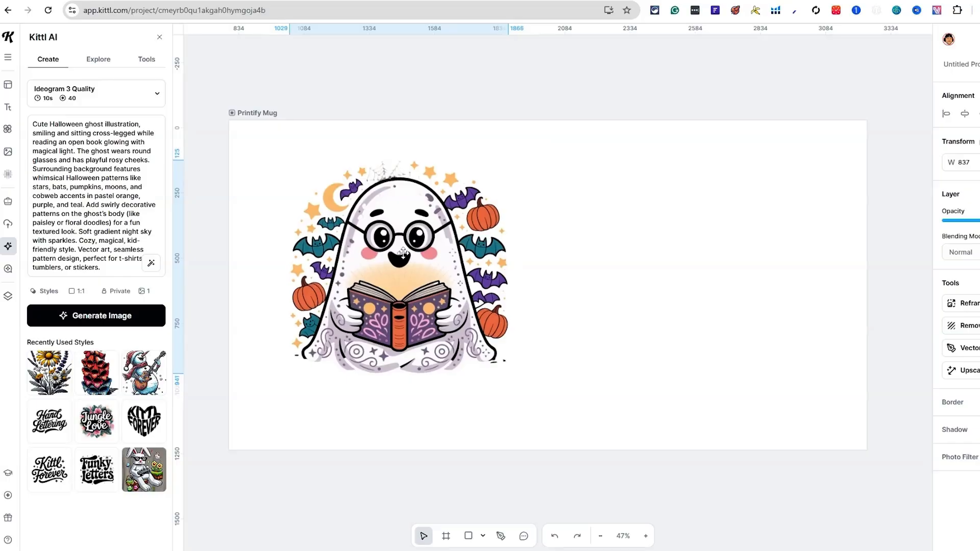
Duplicate the ghost illustration to make a row of three copies across the mug artboard
drag(411, 266, 864, 239)
click(498, 122)
click(721, 127)
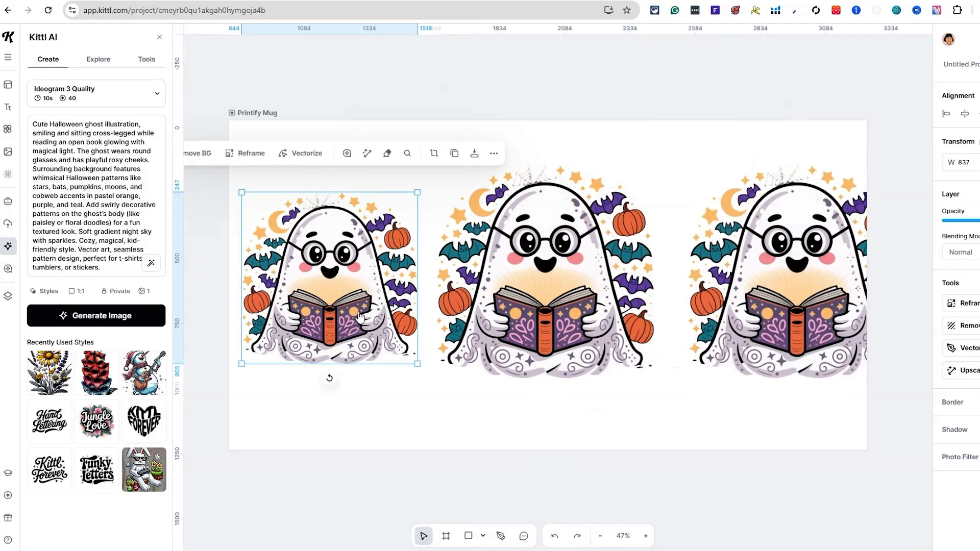
Enlarge the left ghost copy to bring it closer to the other two in size, and close the gaps between the copies
drag(417, 363, 429, 384)
click(429, 390)
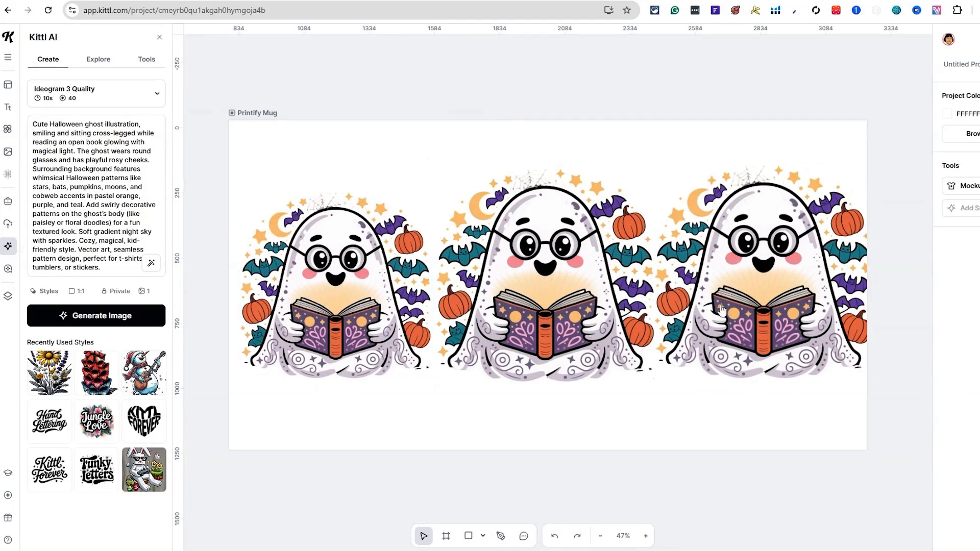
drag(405, 189, 436, 179)
drag(390, 221, 390, 225)
click(755, 420)
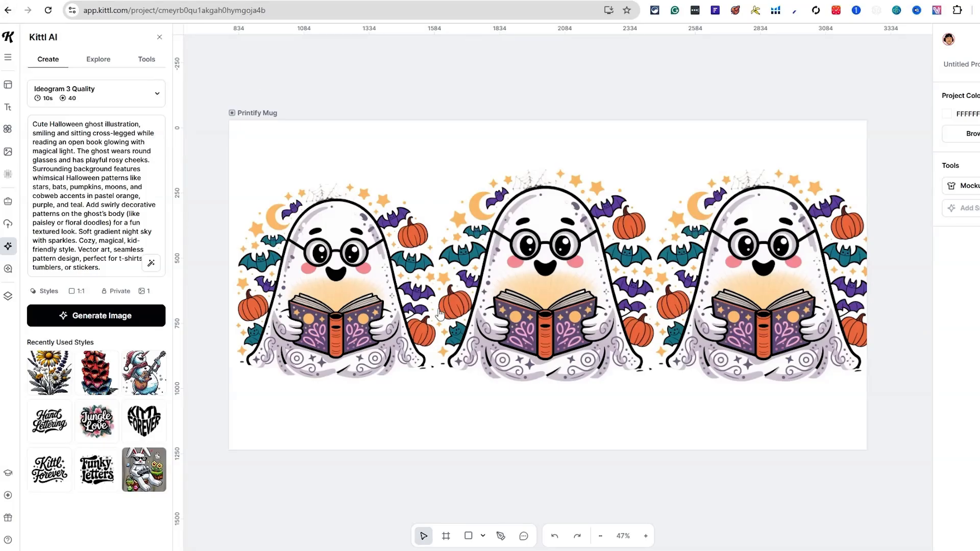
Open the Kittl home page in a new tab and start a new project
right_click(7, 40)
click(31, 50)
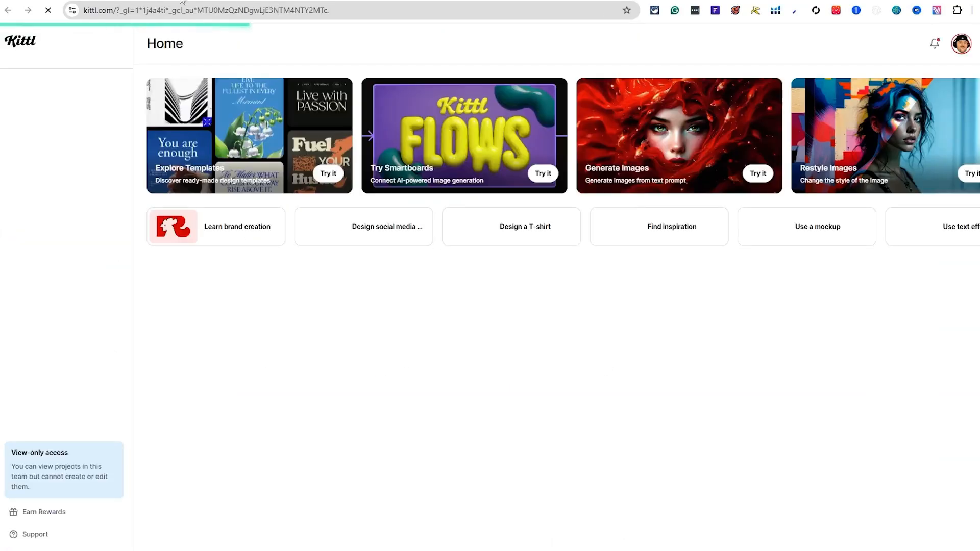
click(209, 334)
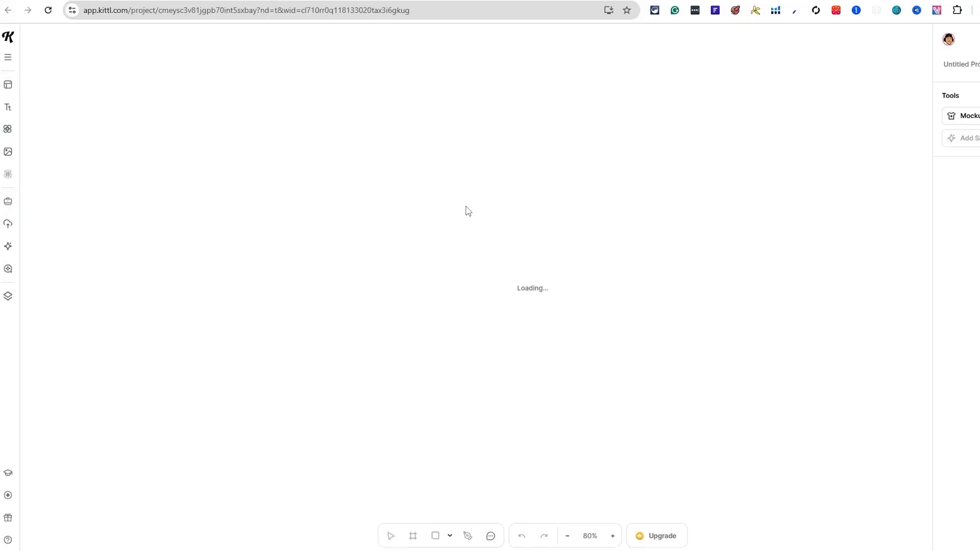
Create the artboard from the Print on Demand preset Printify Mug, 2448 × 1266 px
scroll(442, 295, down, 1)
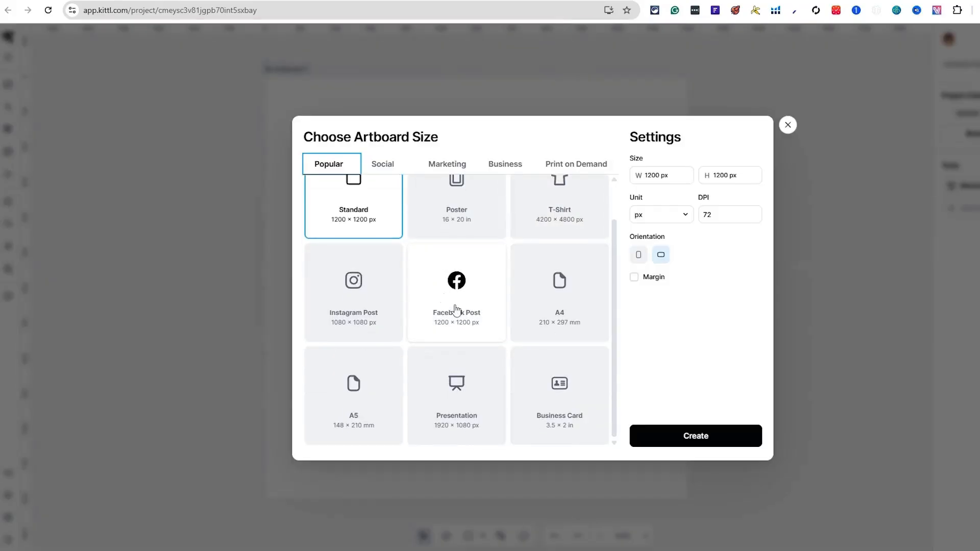
scroll(456, 310, up, 1)
click(383, 163)
click(506, 164)
click(567, 164)
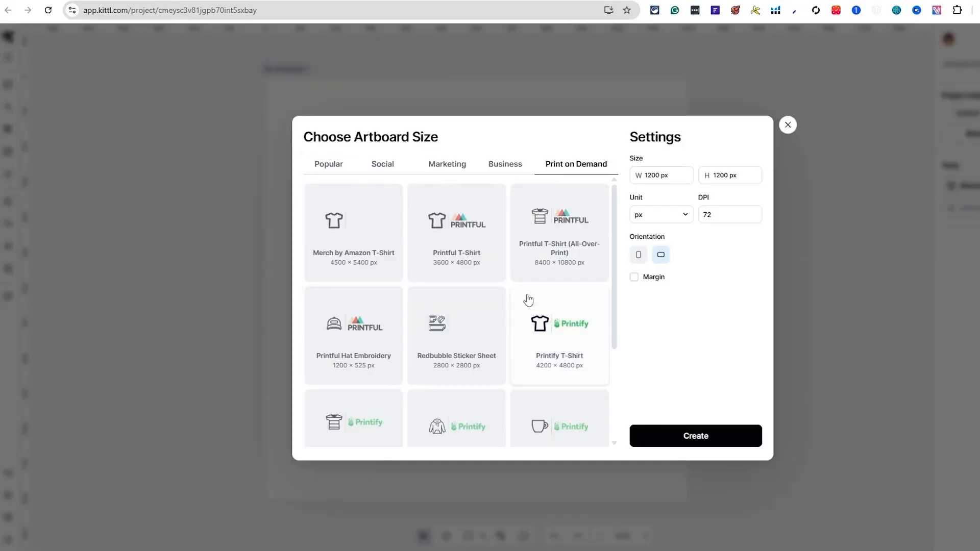
scroll(427, 361, down, 3)
click(543, 313)
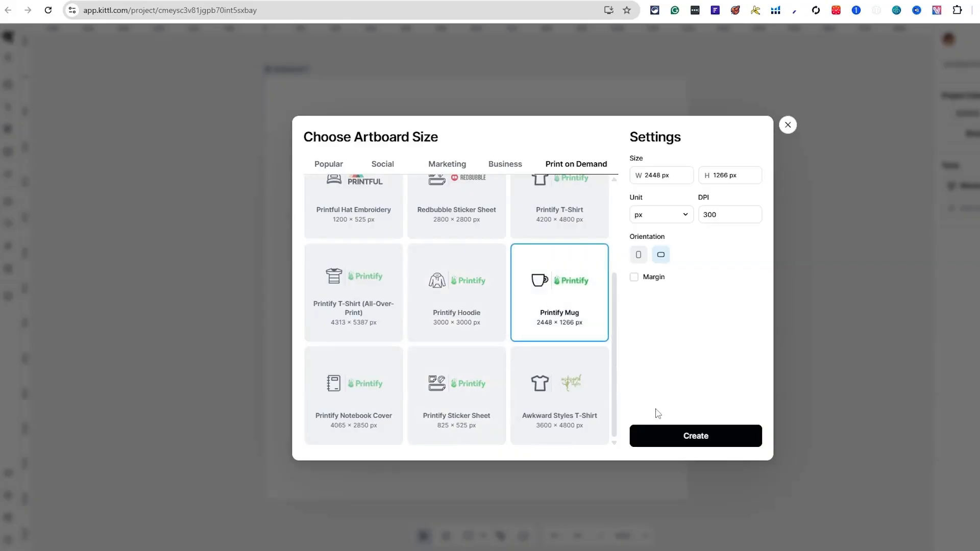
click(724, 442)
Switch to the ChatGPT pumpkin design chat and start a follow-up request reading "Add autumn leafs"
click(684, 514)
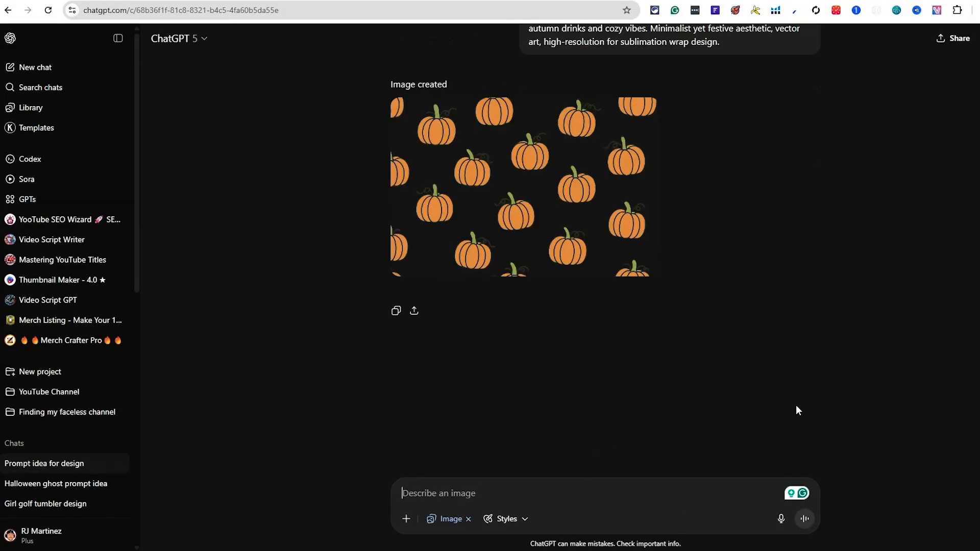
text(Add)
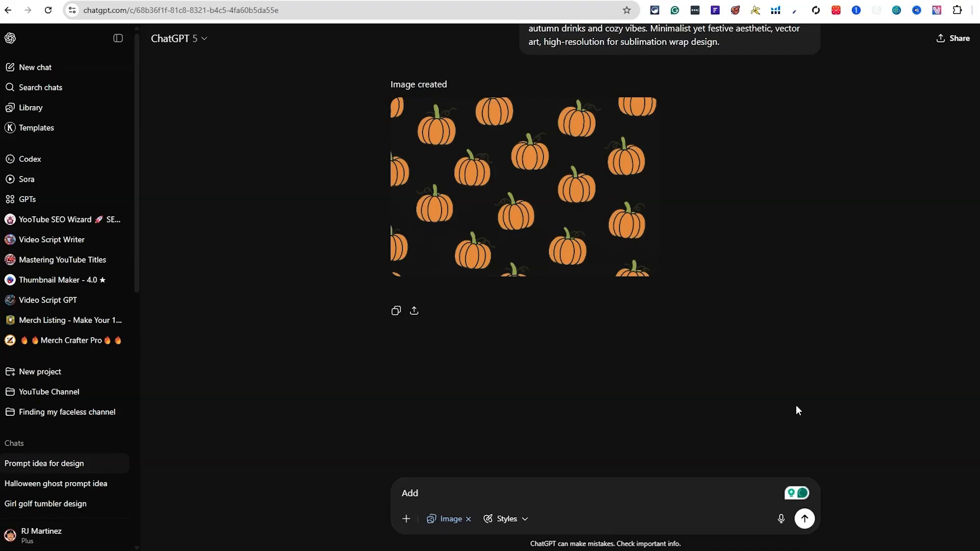
text( autumn leafs)
scroll(657, 136, up, 2)
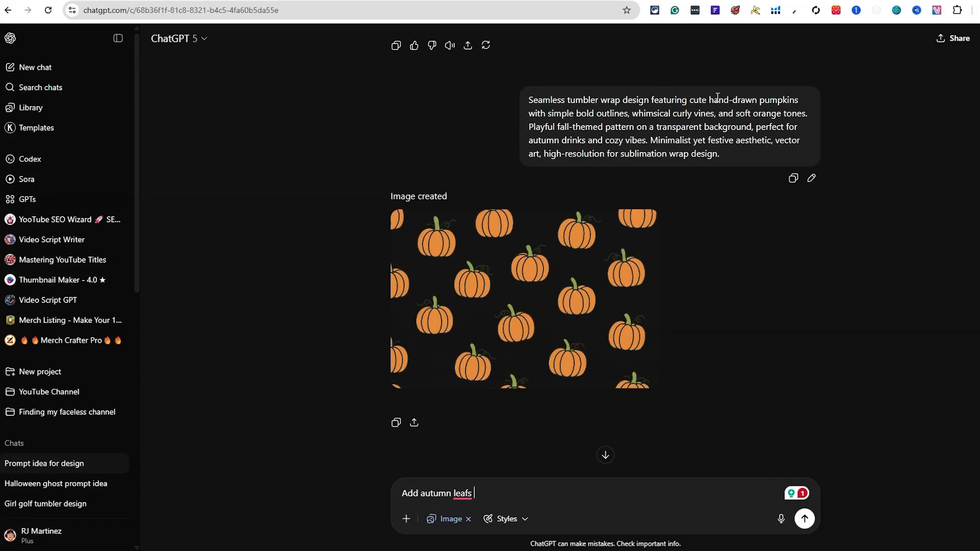
Search Google for the prompt phrase "pumpkins with simple bold outlines" and browse the image results
drag(760, 100, 632, 114)
right_click(648, 115)
click(657, 148)
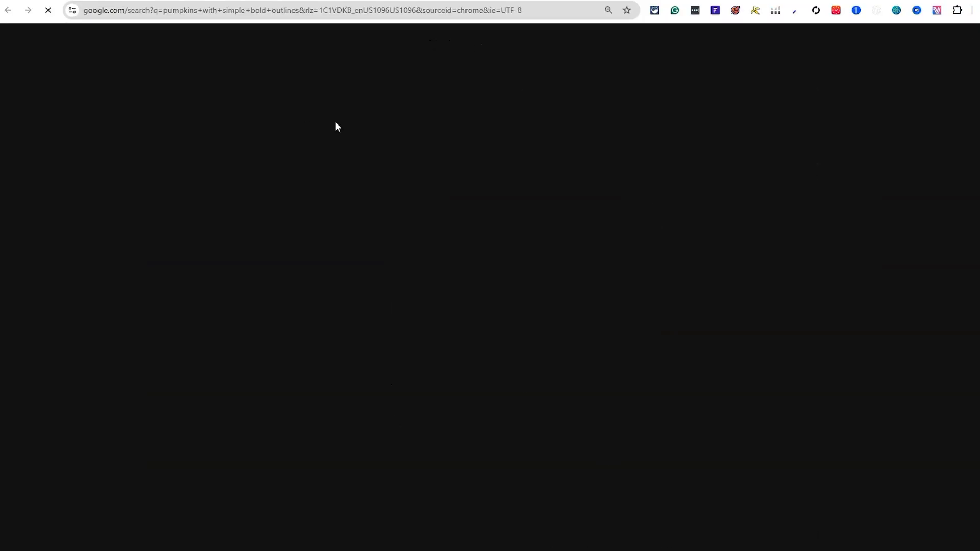
scroll(419, 189, down, 4)
scroll(306, 158, up, 4)
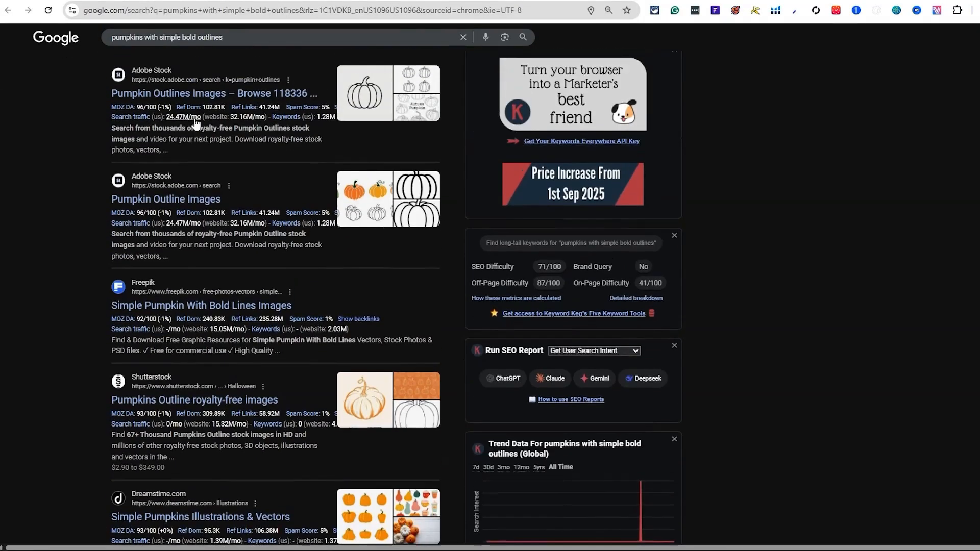
click(192, 84)
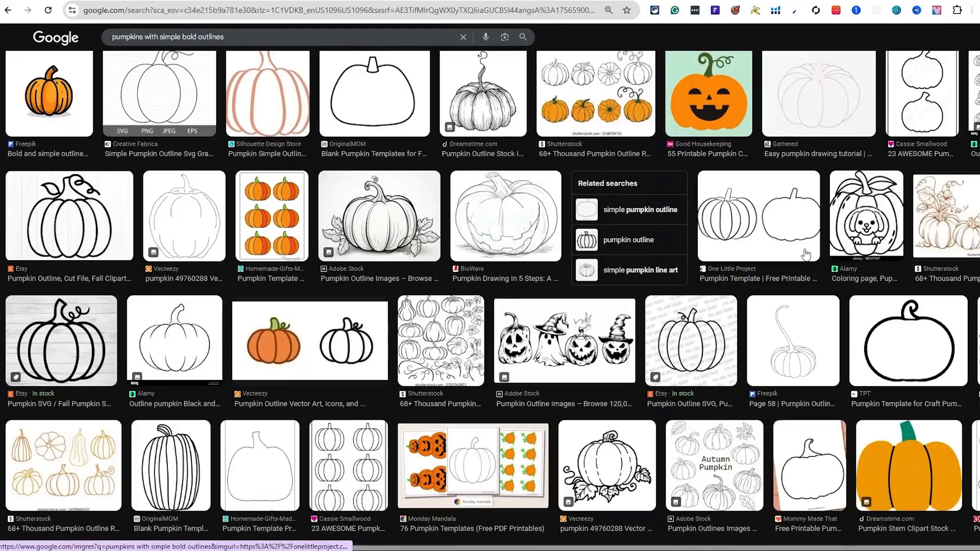
scroll(740, 256, down, 3)
scroll(707, 260, down, 7)
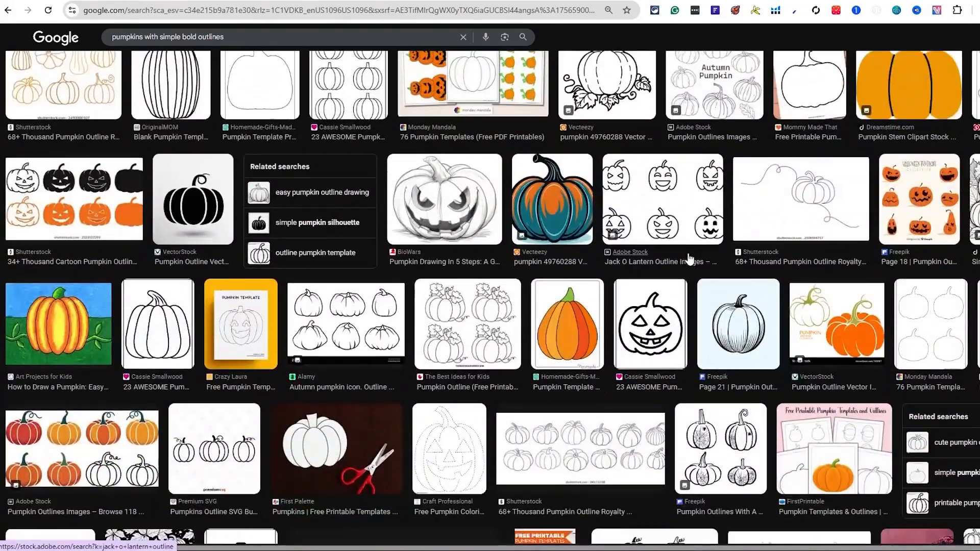
scroll(688, 259, down, 3)
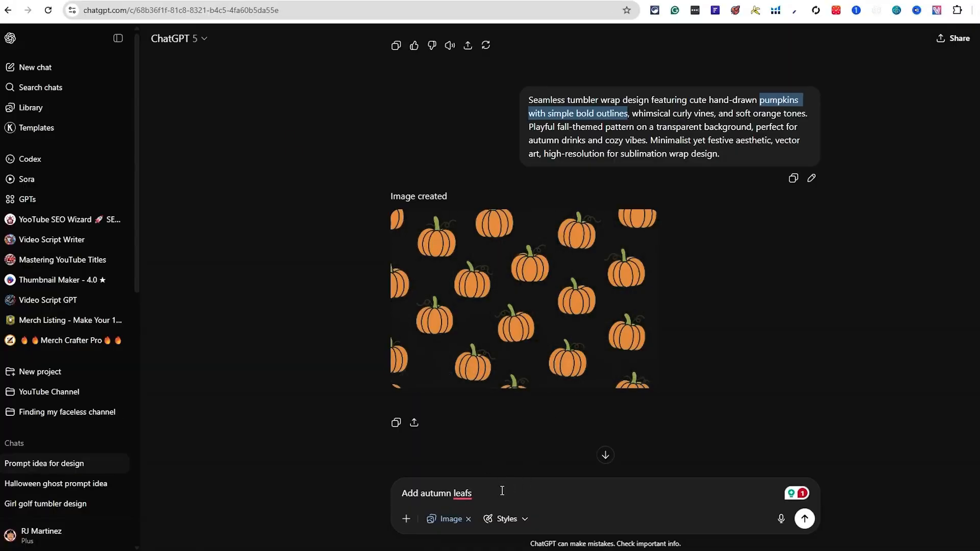
Extend the ChatGPT request with "and ghost wearing a witch hat" and submit it
click(499, 498)
text(and )
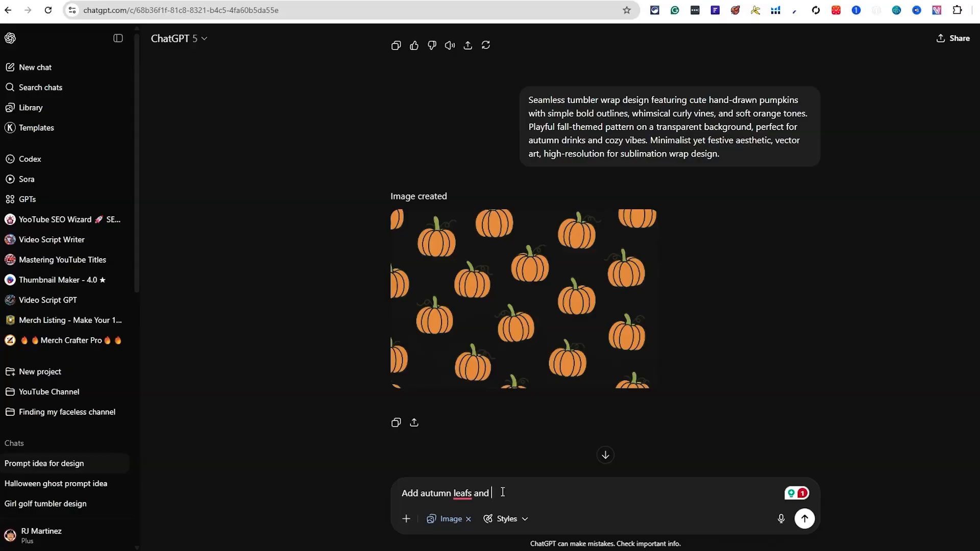
text(ghost withwitch hat)
key(BackSpace)
key(BackSpace)
key(BackSpace)
key(BackSpace)
key(BackSpace)
text(earing a wit)
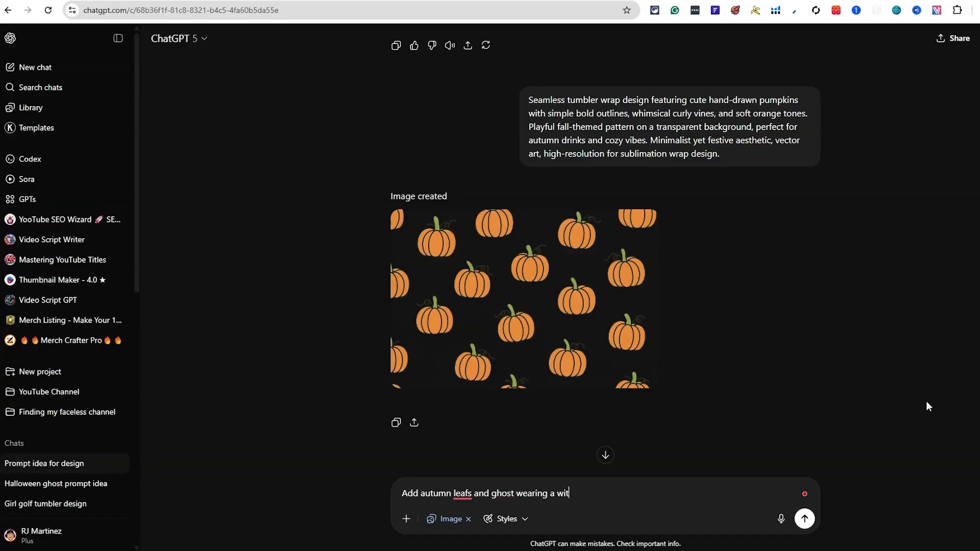
text(ch hat)
key(Return)
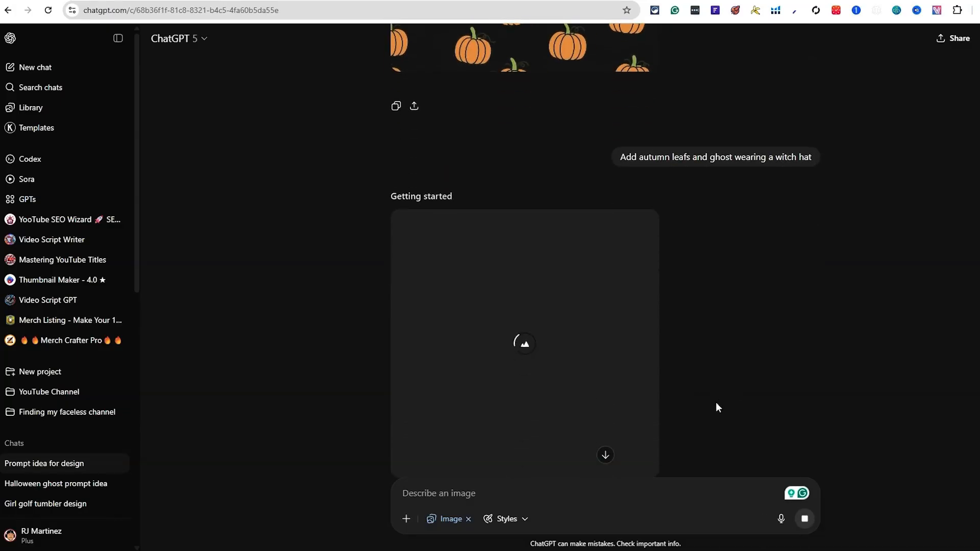
scroll(569, 201, up, 2)
scroll(519, 294, down, 3)
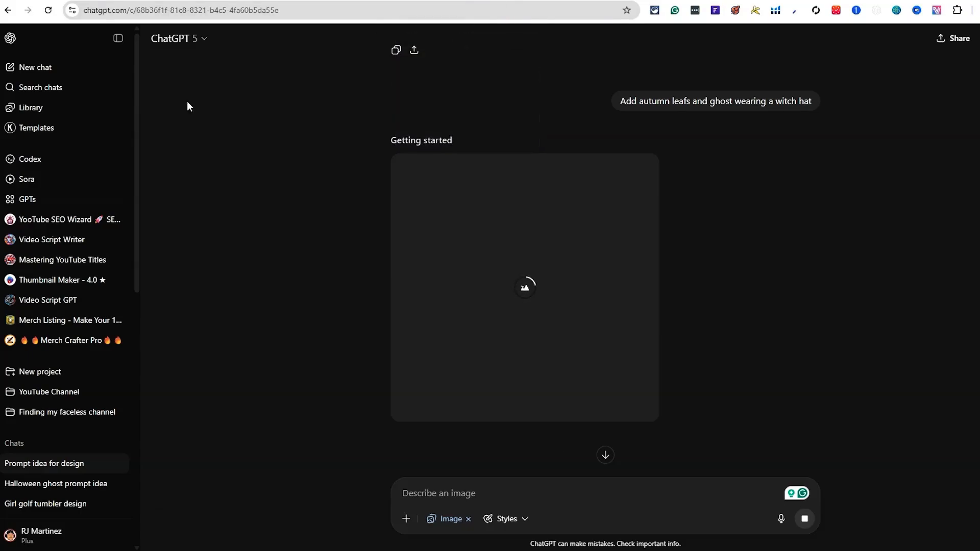
Switch to the blank Kittl mug project and choose DALL-E 3 as the Kittl AI image model
click(587, 536)
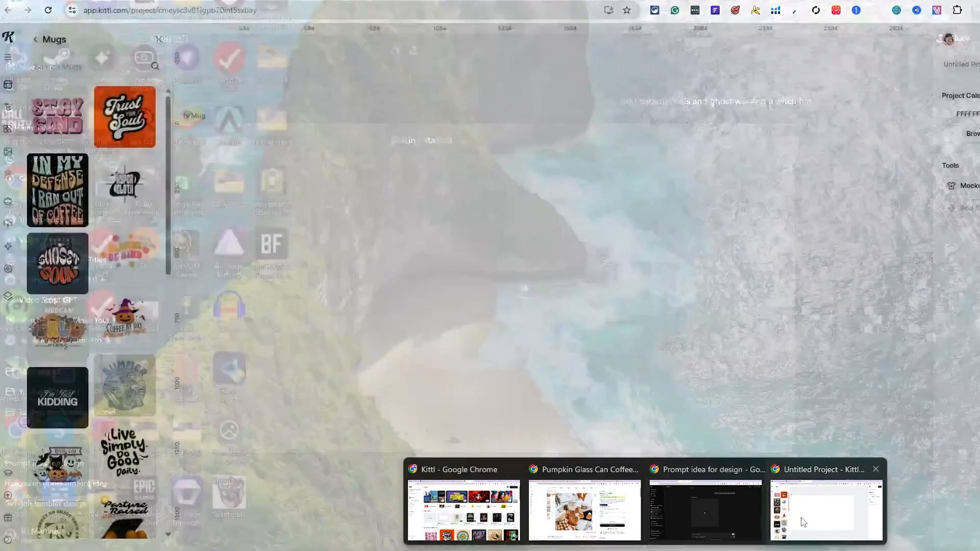
click(803, 522)
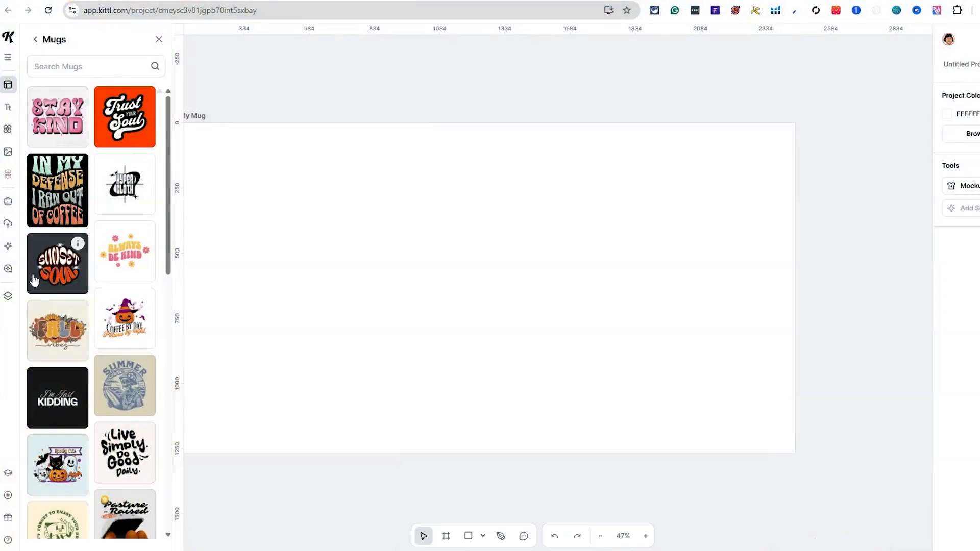
click(7, 129)
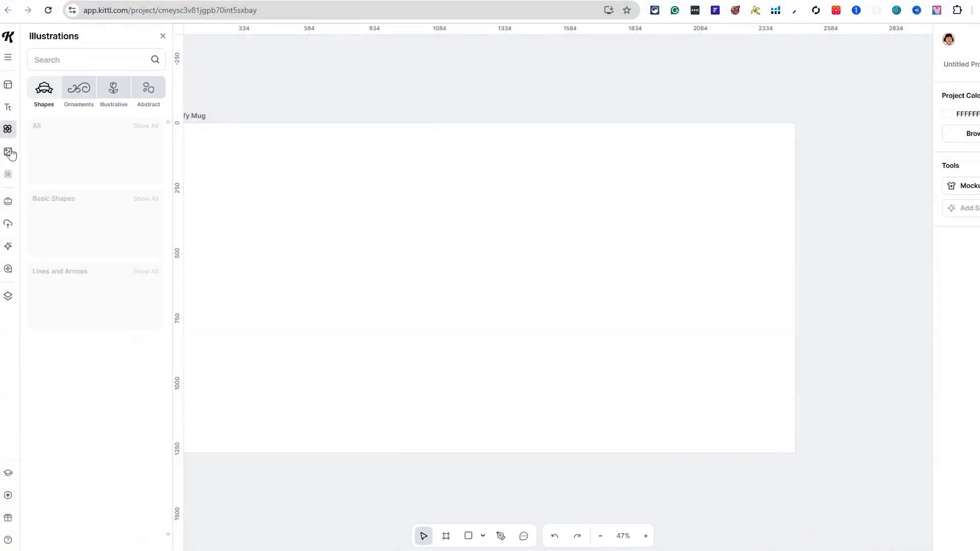
click(7, 267)
click(8, 250)
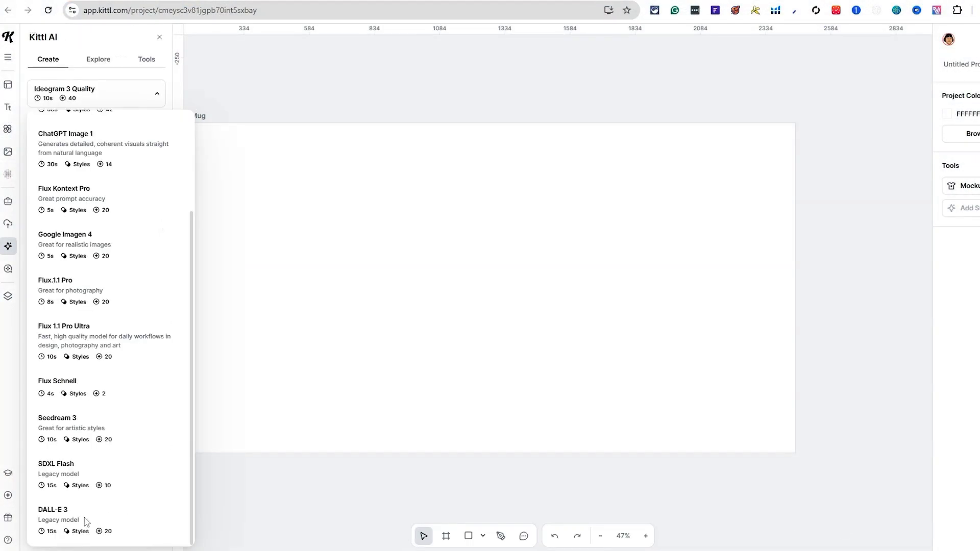
click(101, 516)
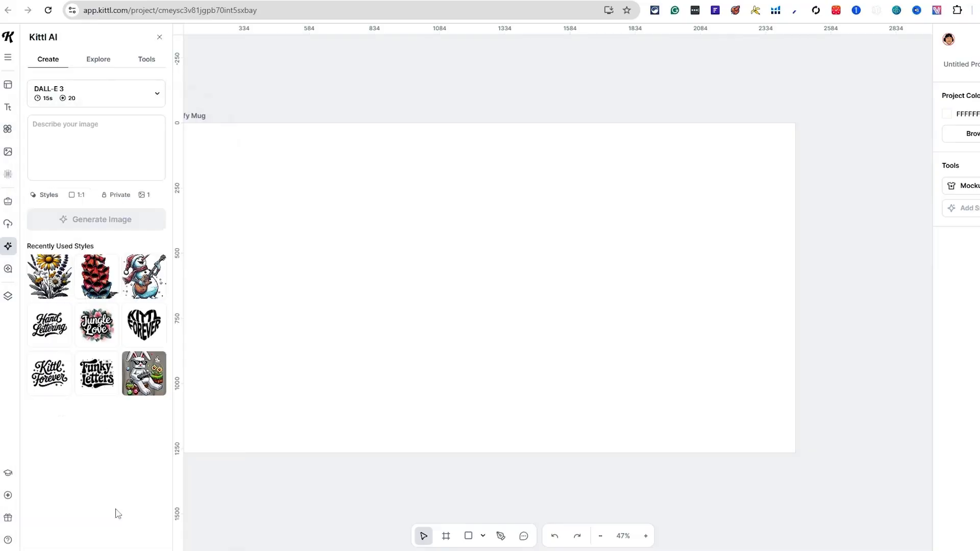
Enter the seamless hand-drawn pumpkin tumbler wrap prompt, apply the DALL-E 3 Cute pattern style, and generate the image
click(72, 134)
text(Seamless tumbler wrap design featuring cute hand-drawn pumpkins with simple bold outlines, whimsical curly vines, and soft orange tones. Playful fall-themed pattern on a transparent background, perfect for autumn drinks and cozy vibes. Minimalist yet festive aesthetic, vector art, high-resolution for sublimation wrap design.)
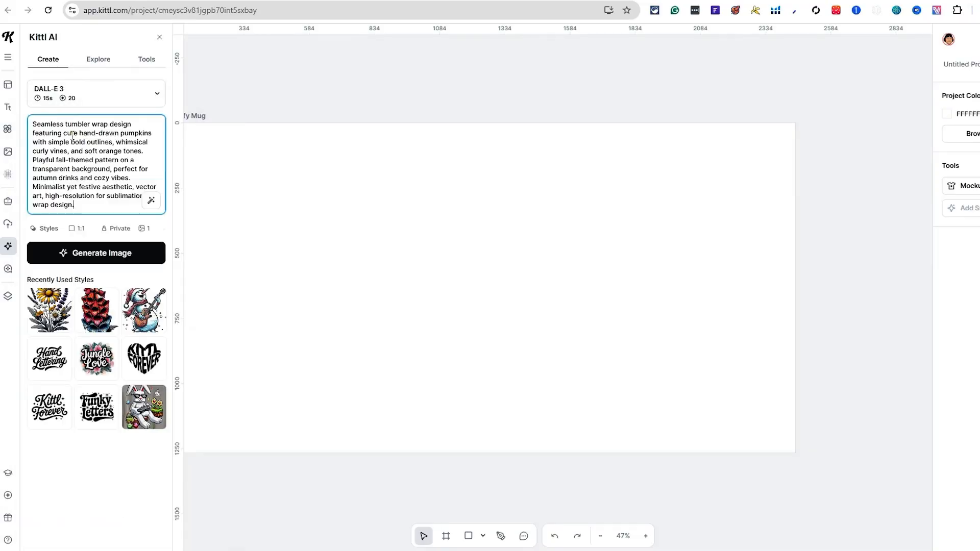
click(80, 230)
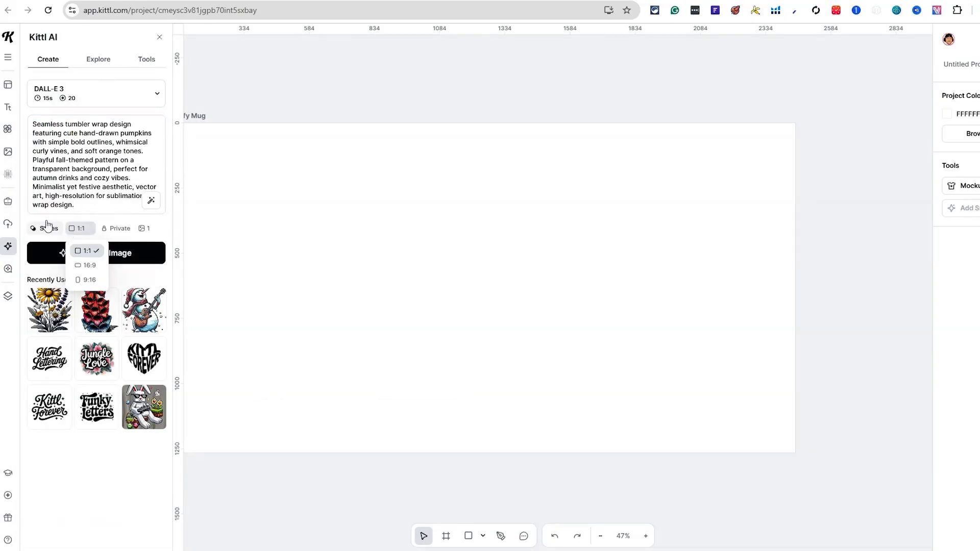
click(47, 227)
click(45, 230)
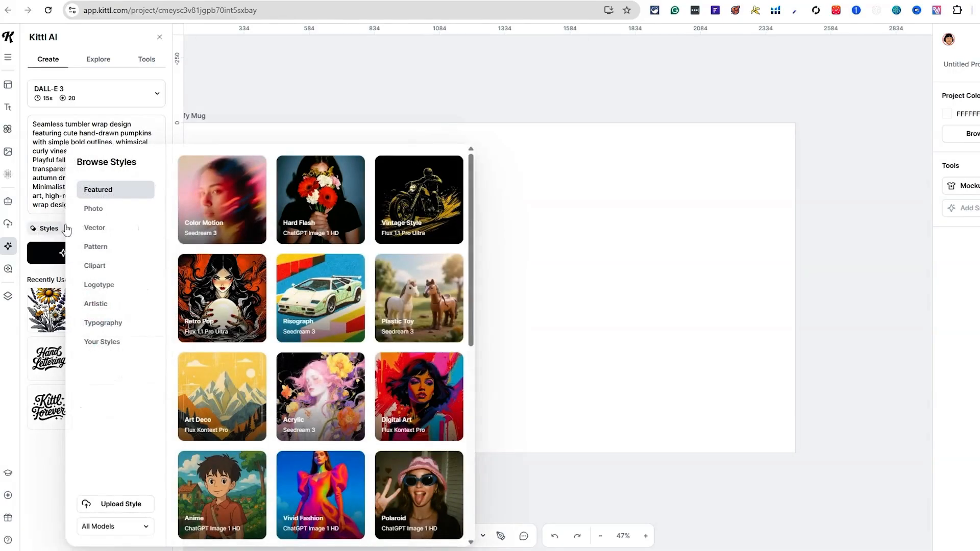
click(95, 247)
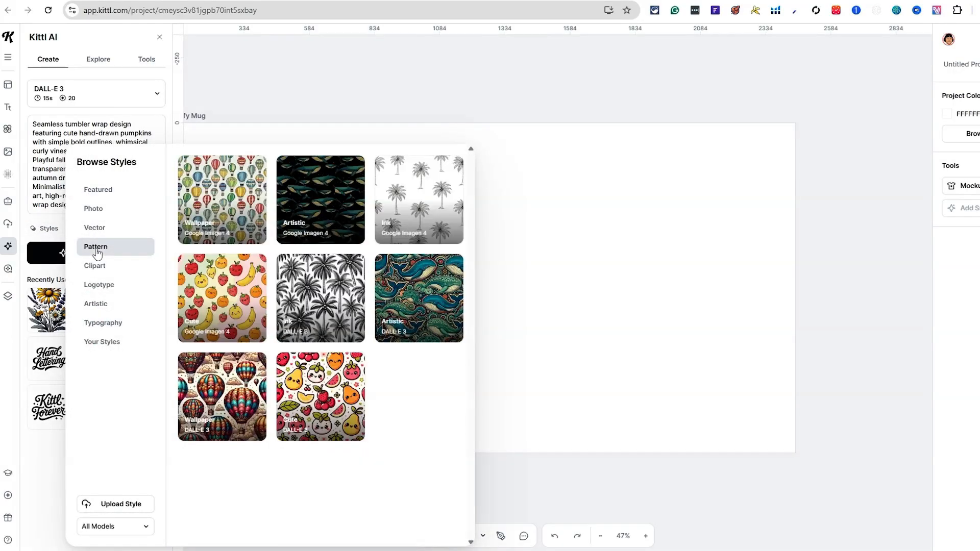
click(332, 402)
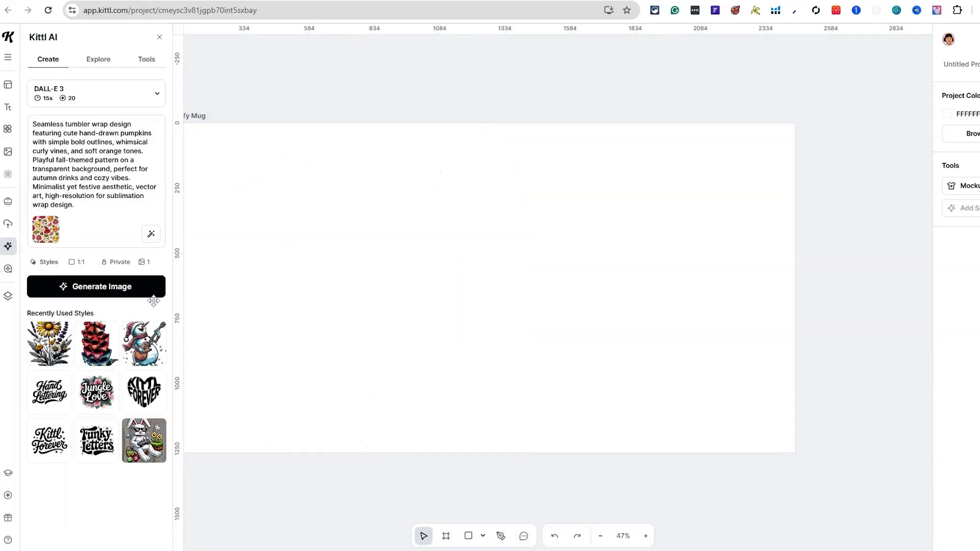
click(85, 290)
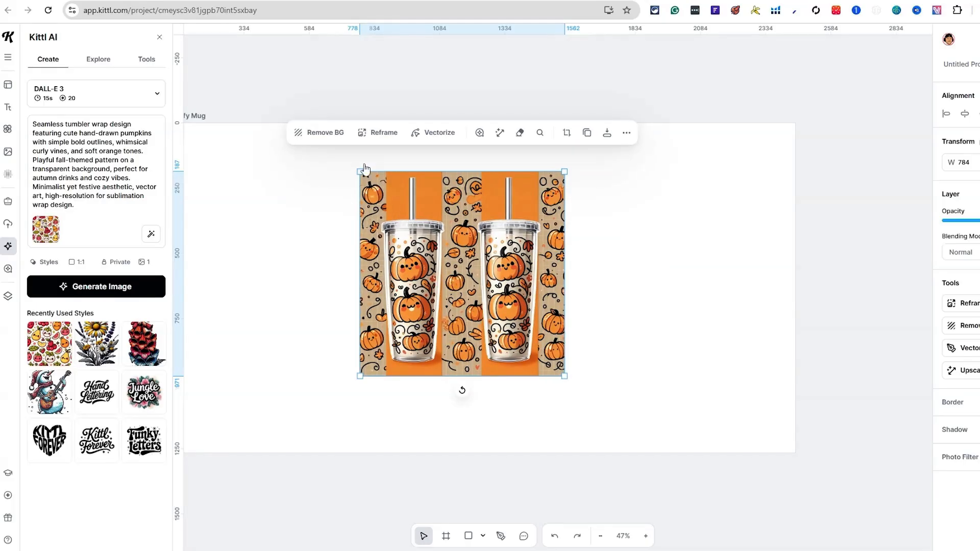
Enlarge the pumpkin tumbler image to about 821 px wide, place it at the artboard's right side, and generate another image from the same prompt
drag(347, 166, 347, 170)
drag(409, 209, 439, 225)
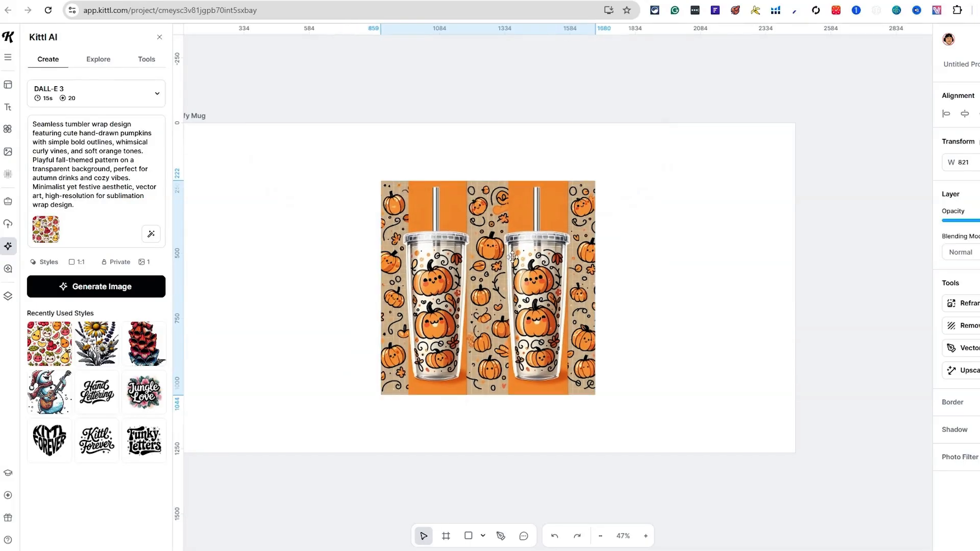
drag(512, 258, 481, 260)
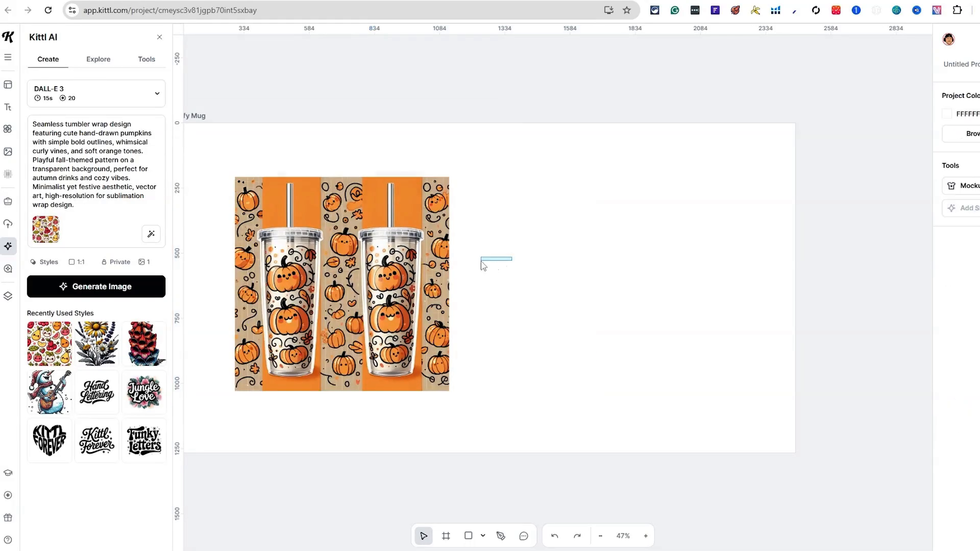
click(378, 255)
drag(377, 256, 683, 249)
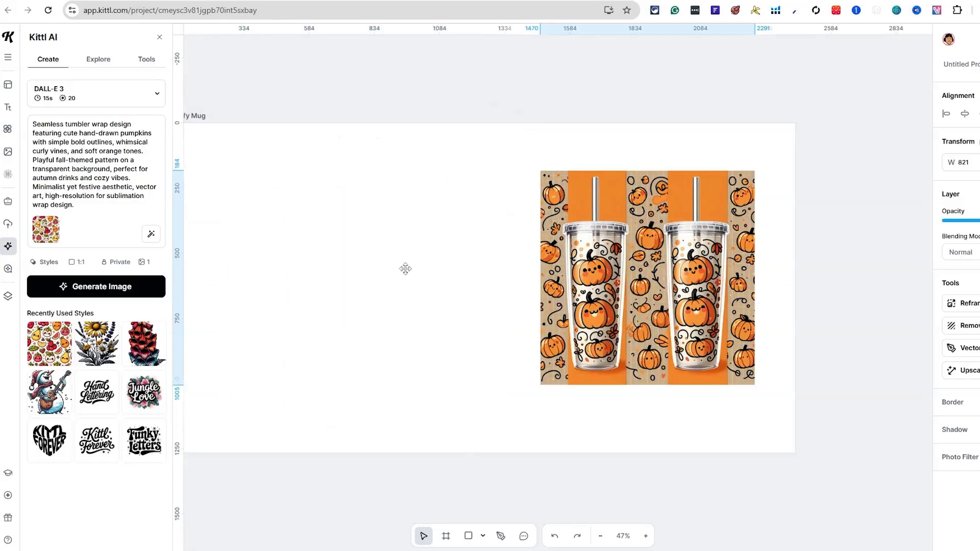
click(113, 290)
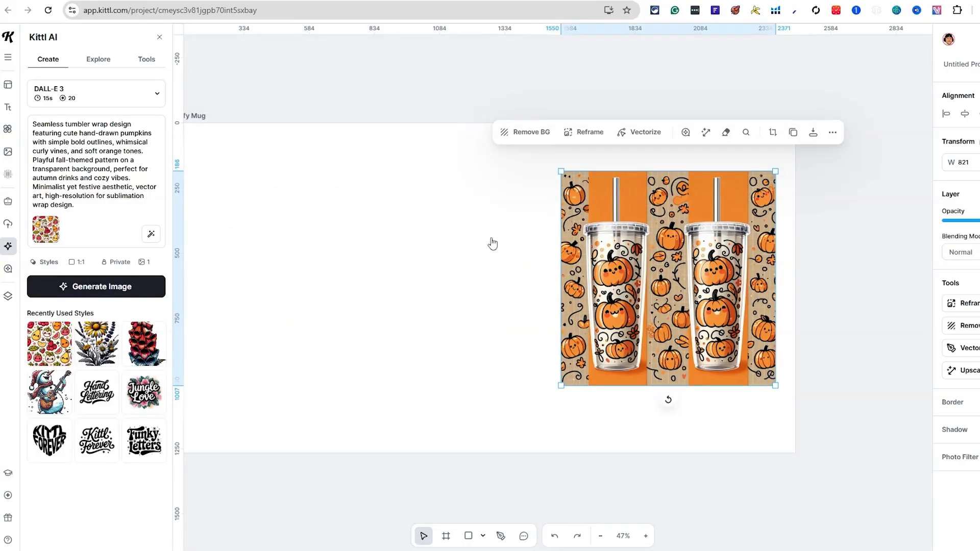
drag(627, 242, 671, 237)
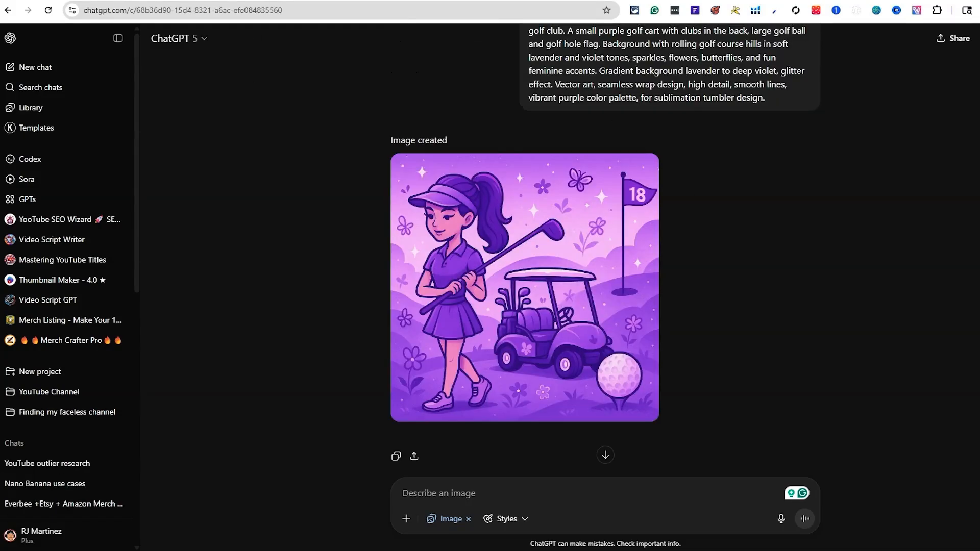
Review the purple golf girl image and the Halloween ghost prompt in the ChatGPT chats
scroll(496, 136, down, 1)
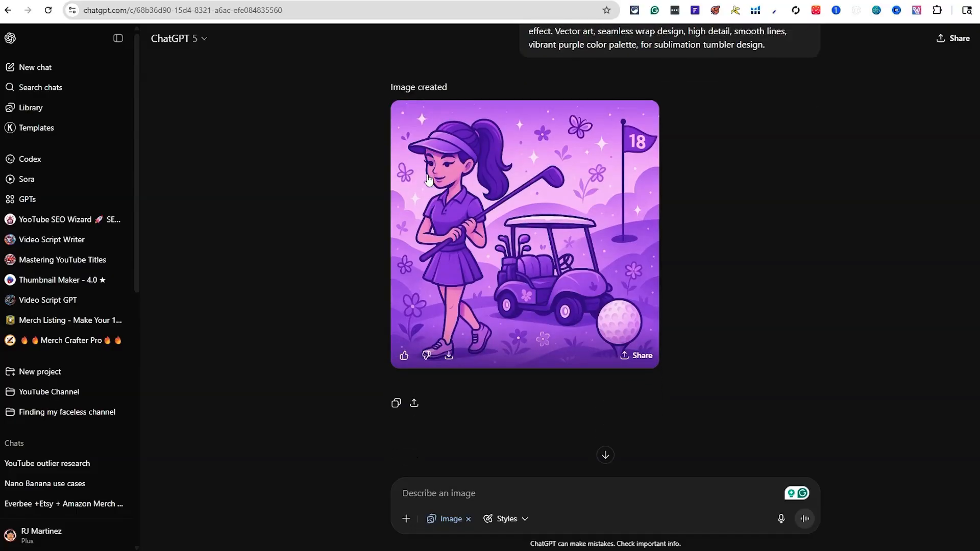
scroll(497, 136, up, 3)
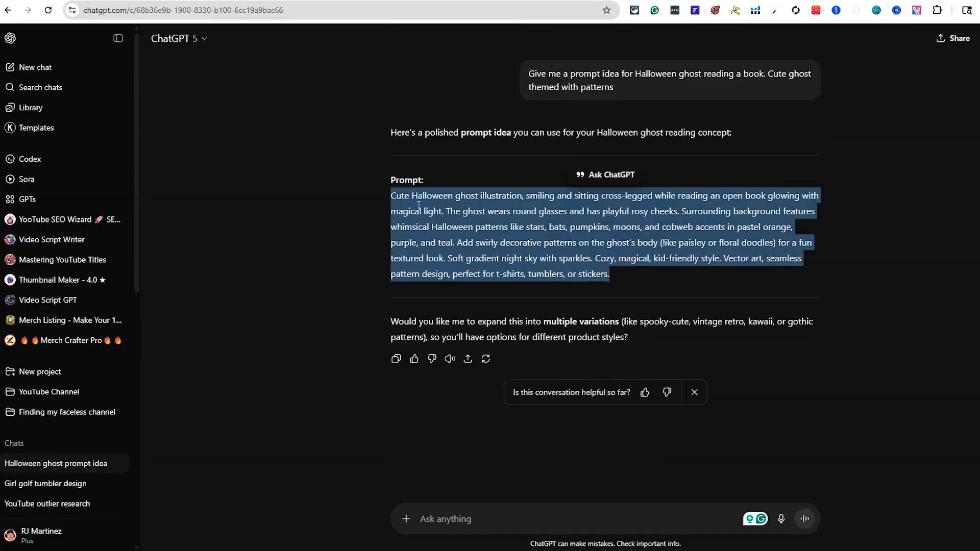
click(489, 240)
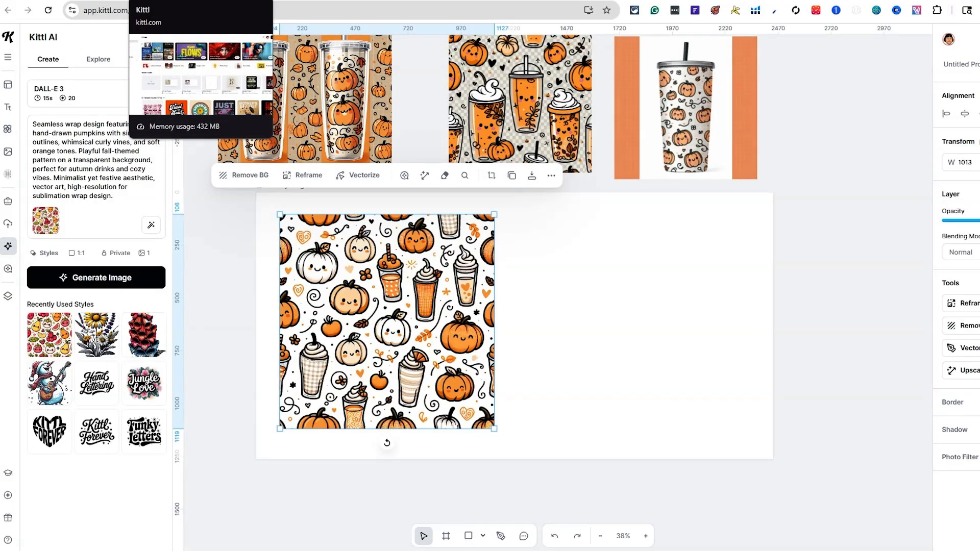
Switch to the Kittl ghost mug project and reposition the reading-ghost image within the left part of the Printify Mug artboard
click(472, 1)
key(ctrl+shift+Tab)
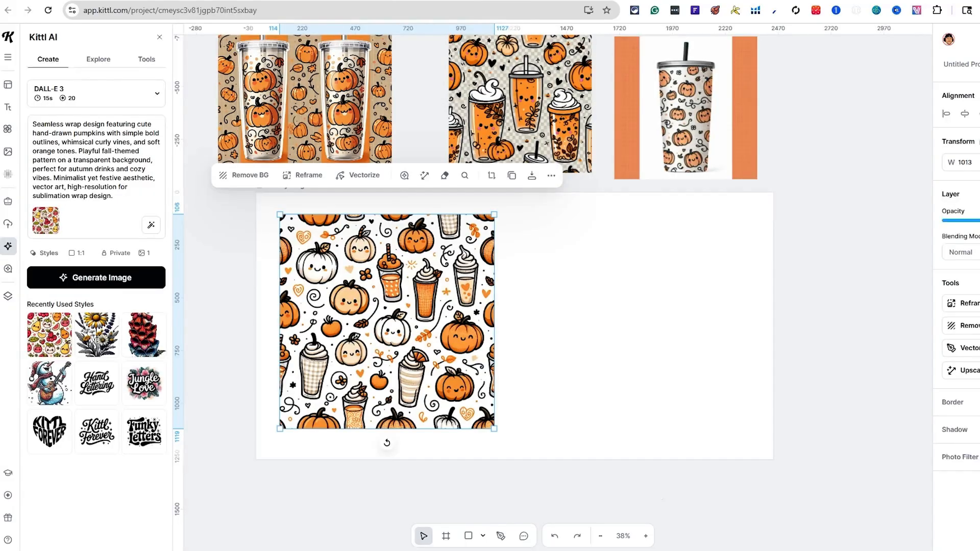
key(ctrl+shift+Tab)
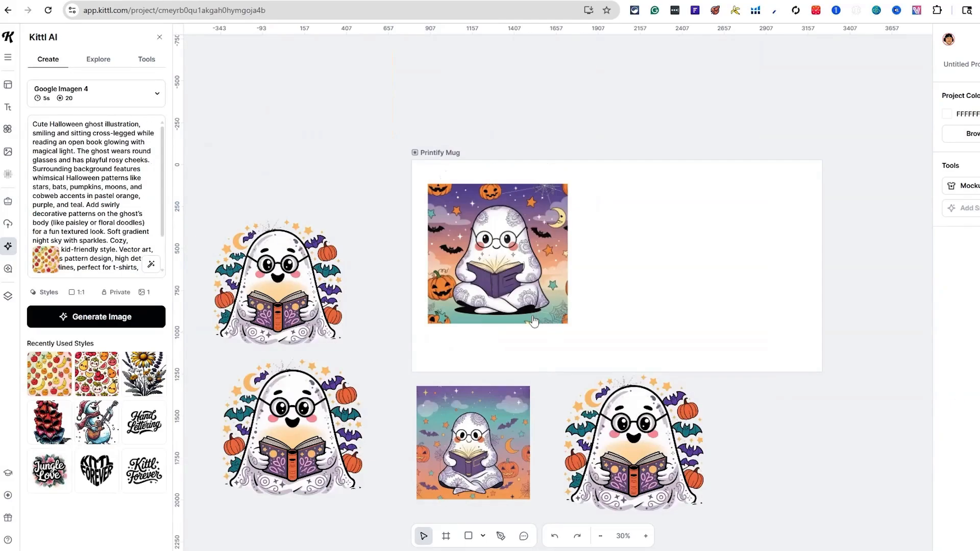
click(533, 320)
drag(542, 258, 557, 265)
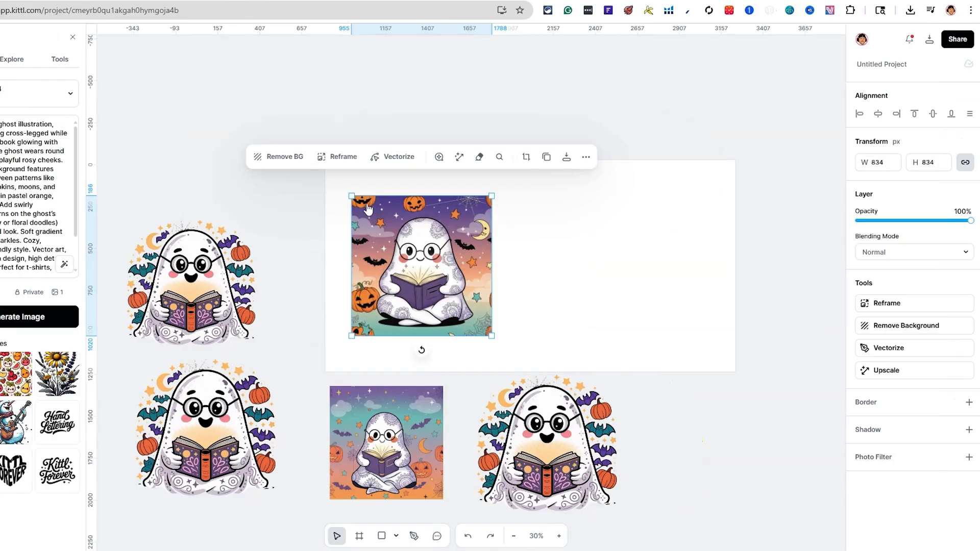
drag(557, 233, 547, 233)
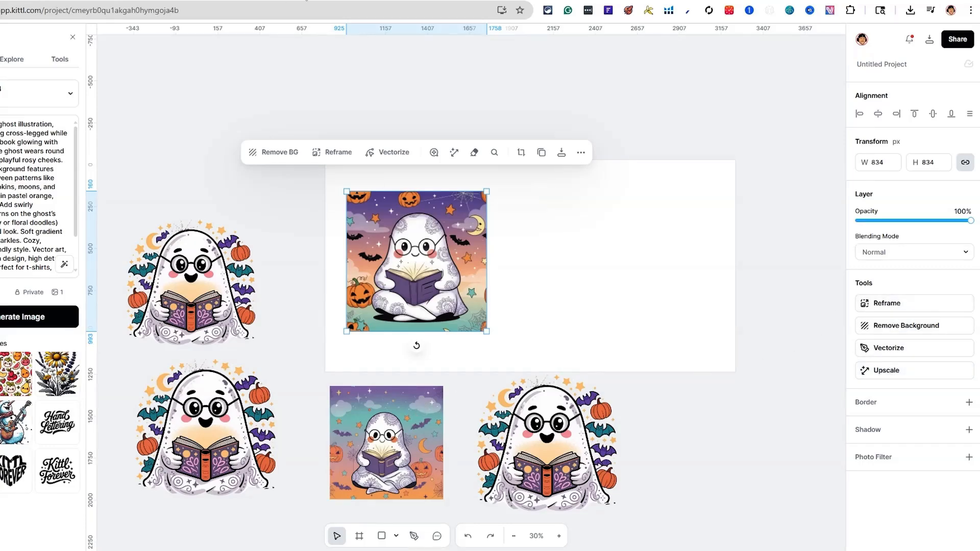
Enlarge the reading-ghost image to 1243 × 1243 px so it covers the left part of the Printify Mug artboard
drag(429, 258, 427, 259)
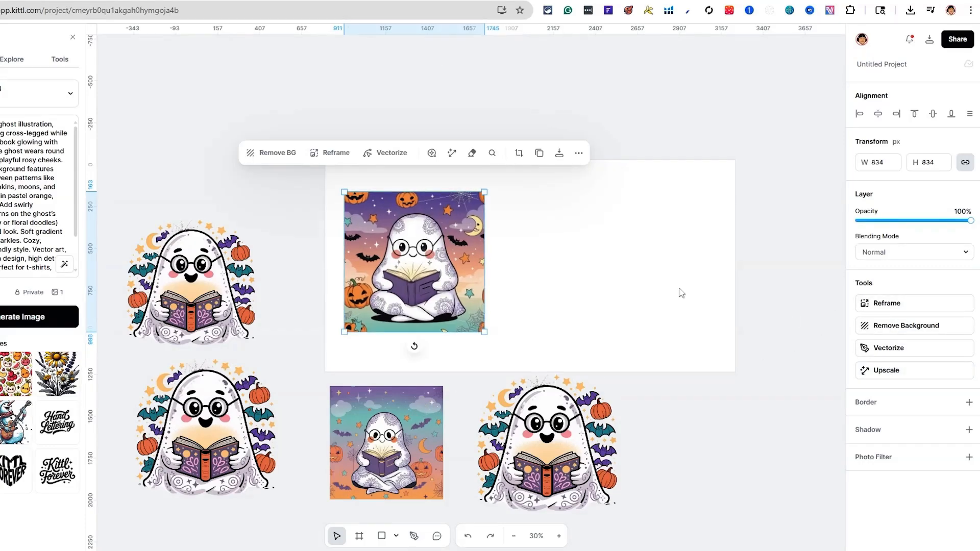
drag(412, 215, 394, 186)
drag(465, 300, 537, 372)
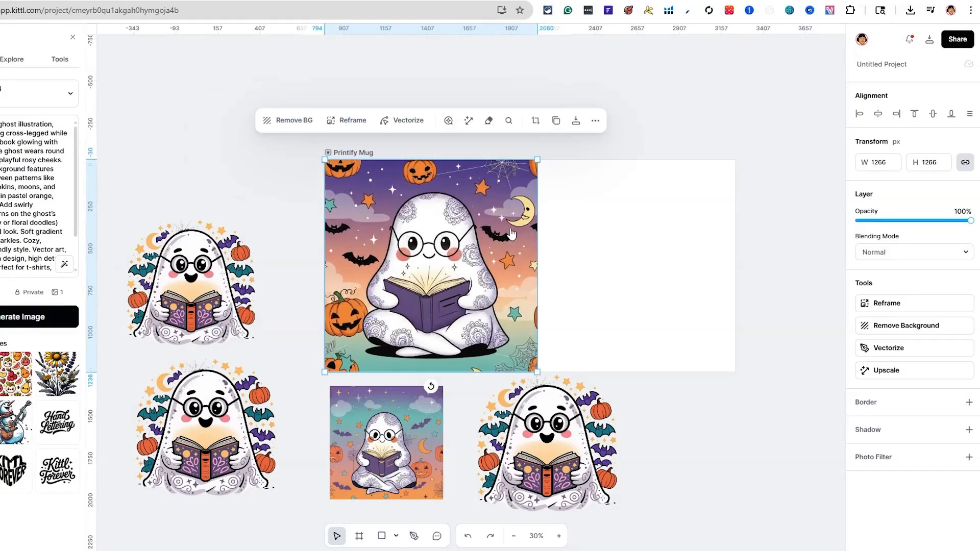
drag(538, 160, 533, 164)
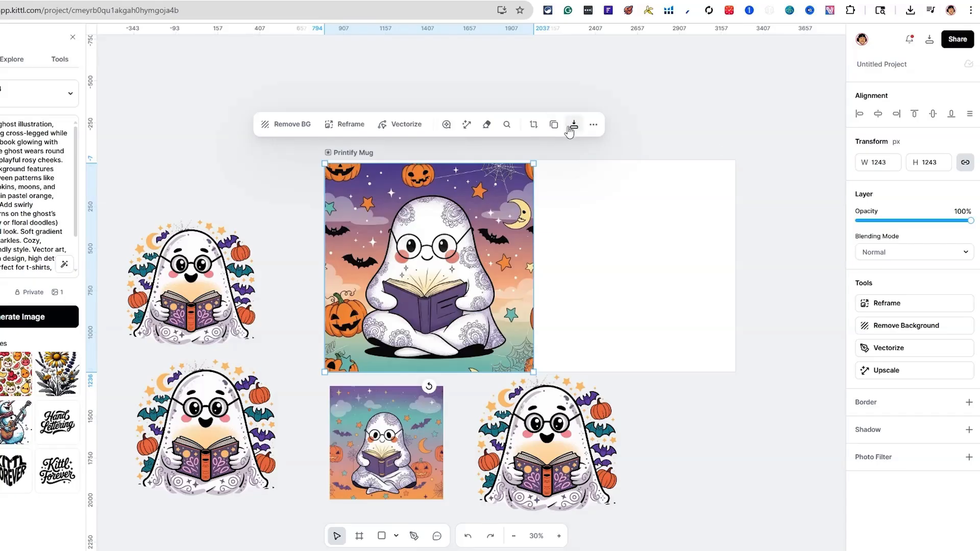
Duplicate the enlarged ghost image and place the copy over the right part of the Printify Mug artboard, aligned with the original
key(ctrl+v)
drag(450, 270, 651, 268)
click(754, 233)
click(608, 257)
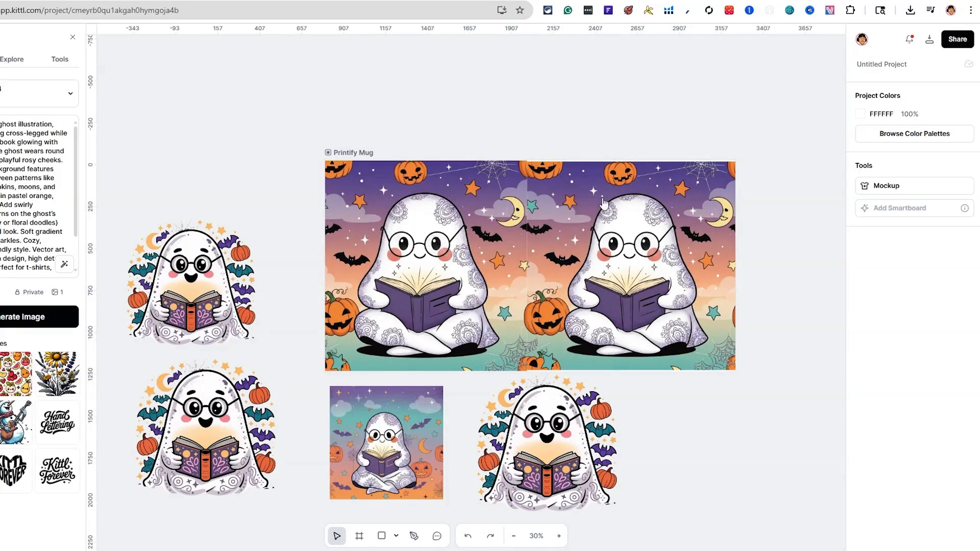
drag(346, 102, 838, 316)
In the pumpkin tumbler project, upscale the pumpkin pattern image and enlarge it to 1266 × 1266 px over the artboard's left part
click(281, 182)
click(362, 152)
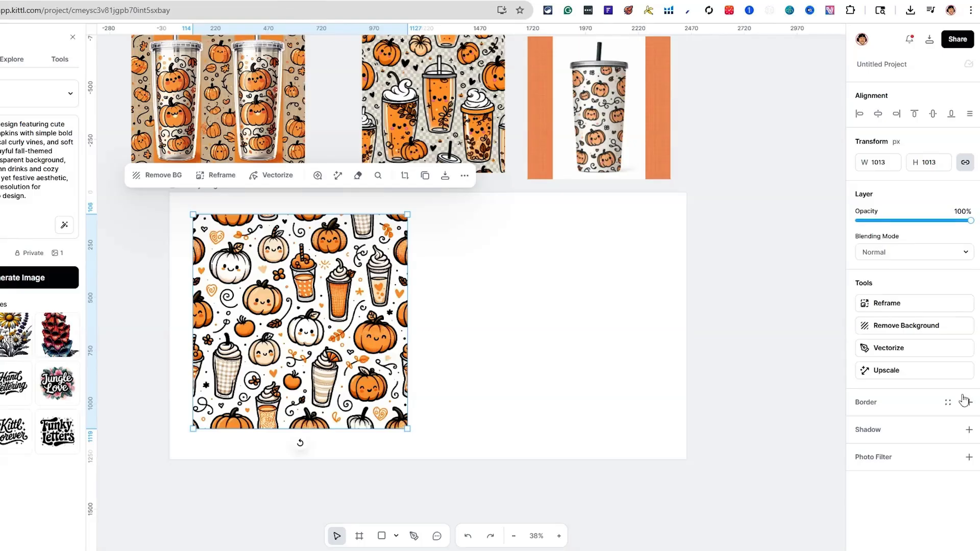
click(904, 371)
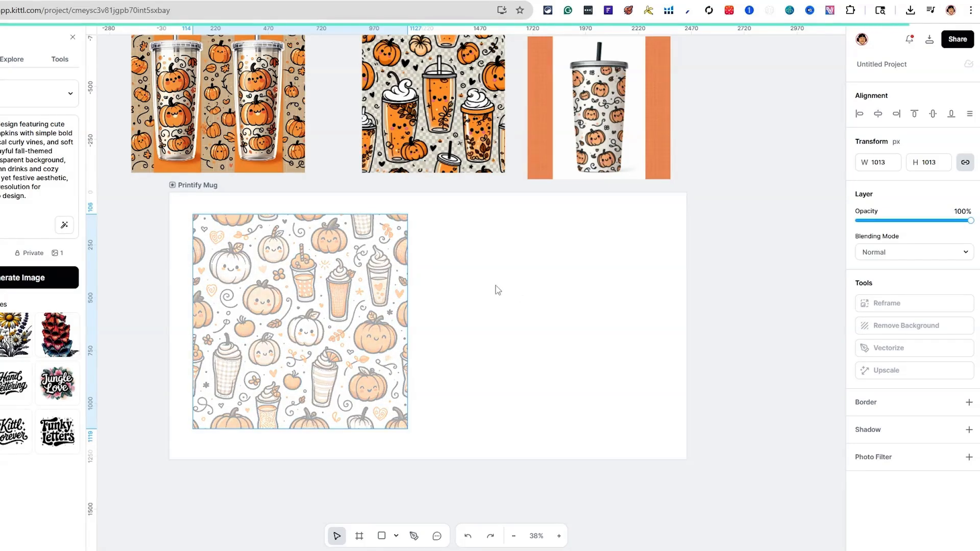
drag(193, 214, 171, 193)
drag(407, 429, 435, 458)
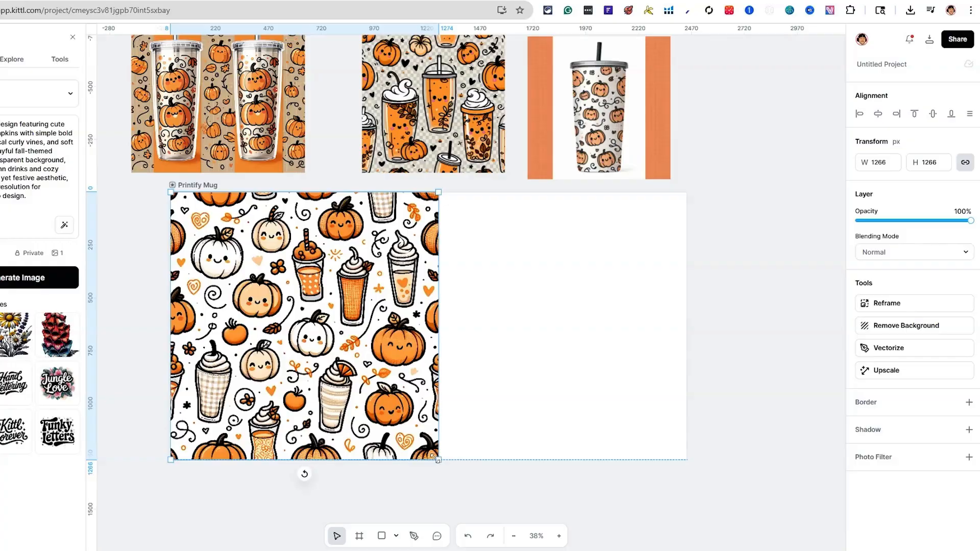
Duplicate the pumpkin pattern and place the copy over the right part of the Printify Mug artboard
key(ctrl+v)
drag(431, 274, 659, 276)
click(770, 282)
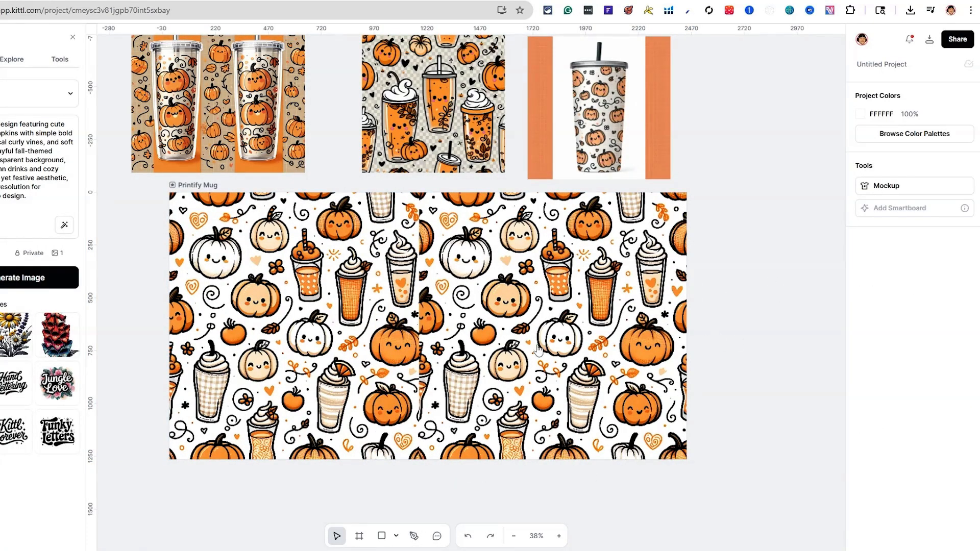
Add a Smartboard to the pumpkin Printify Mug artboard and generate a variation with the prompt "Can you do strawberries with a smoothie"
click(594, 245)
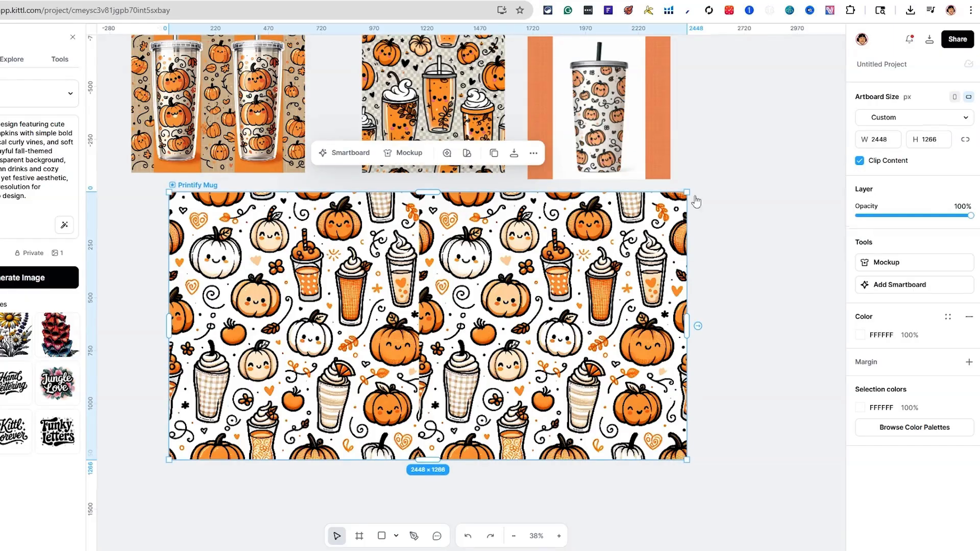
click(877, 284)
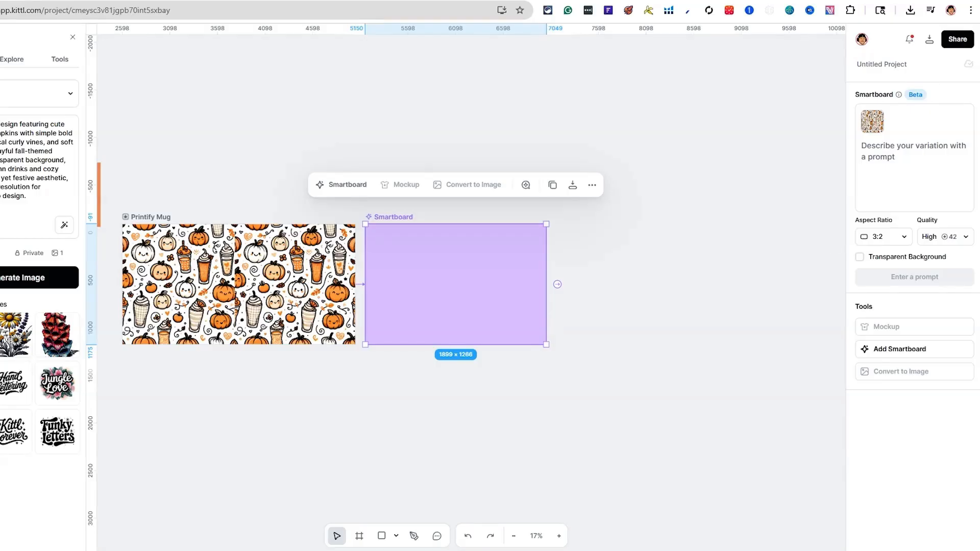
click(891, 166)
text(Can you)
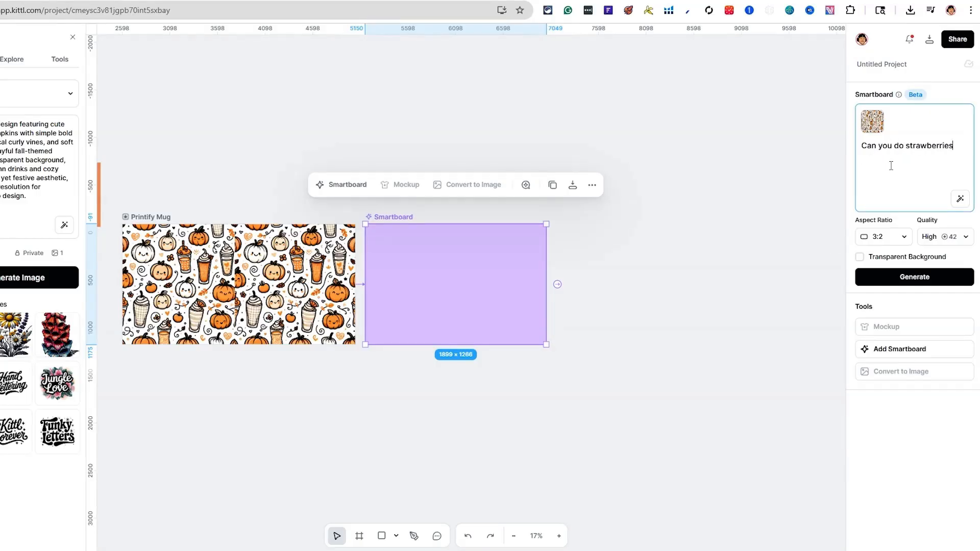
text(do strawberries with a smoothie)
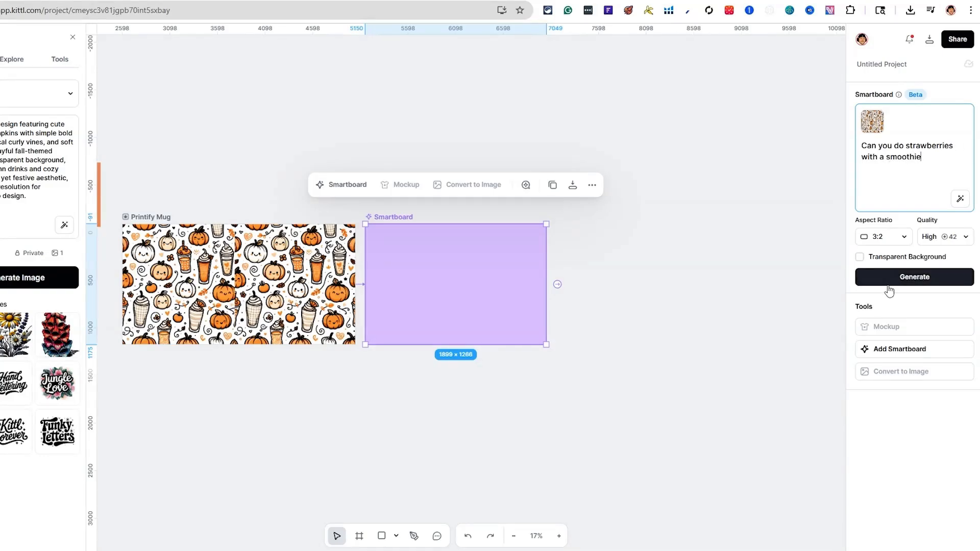
click(889, 282)
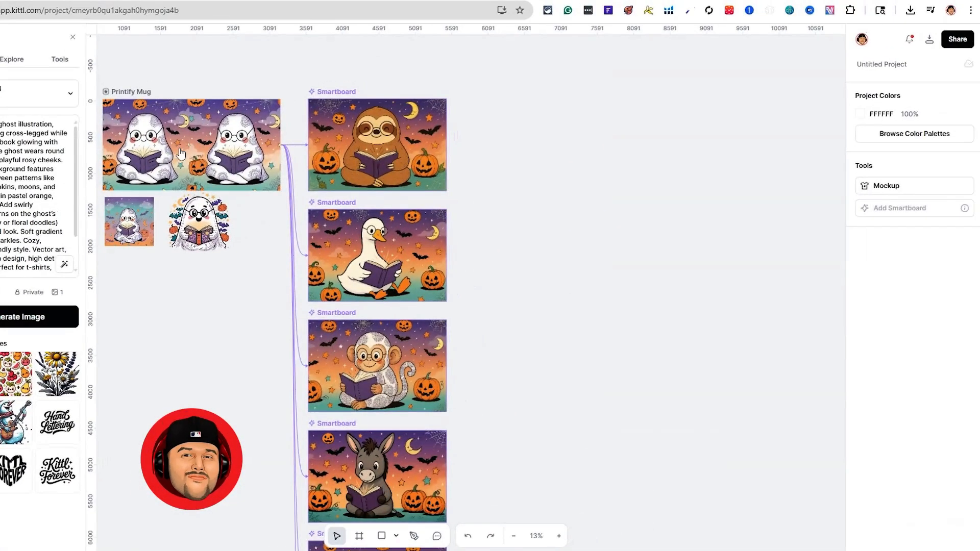
In the ghost mug project, add an empty Smartboard to the Printify Mug artboard
scroll(177, 175, up, 3)
click(149, 204)
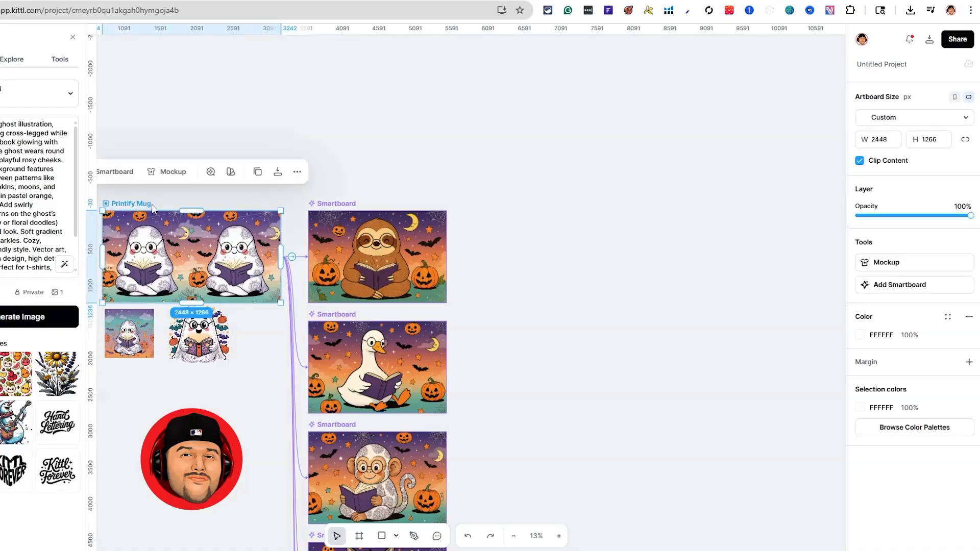
scroll(186, 340, down, 1)
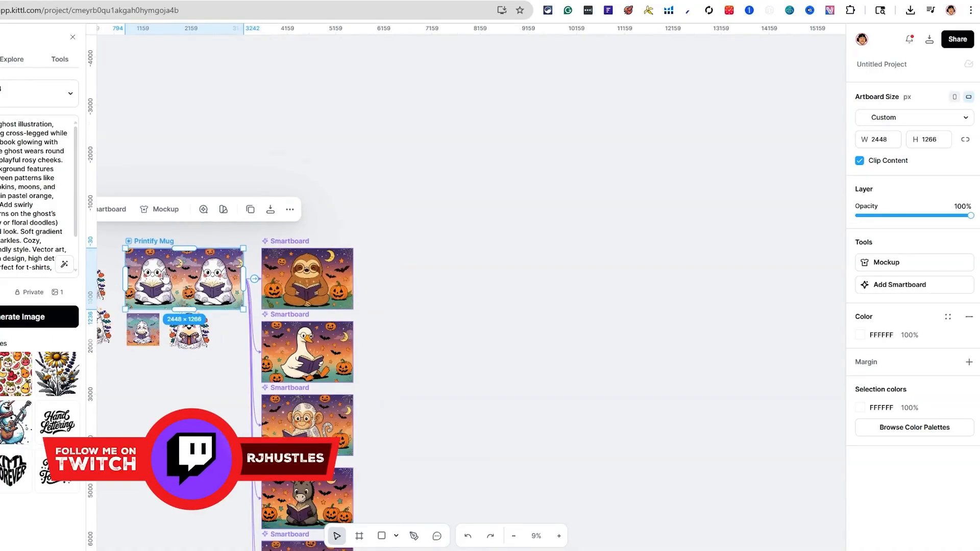
scroll(146, 228, up, 1)
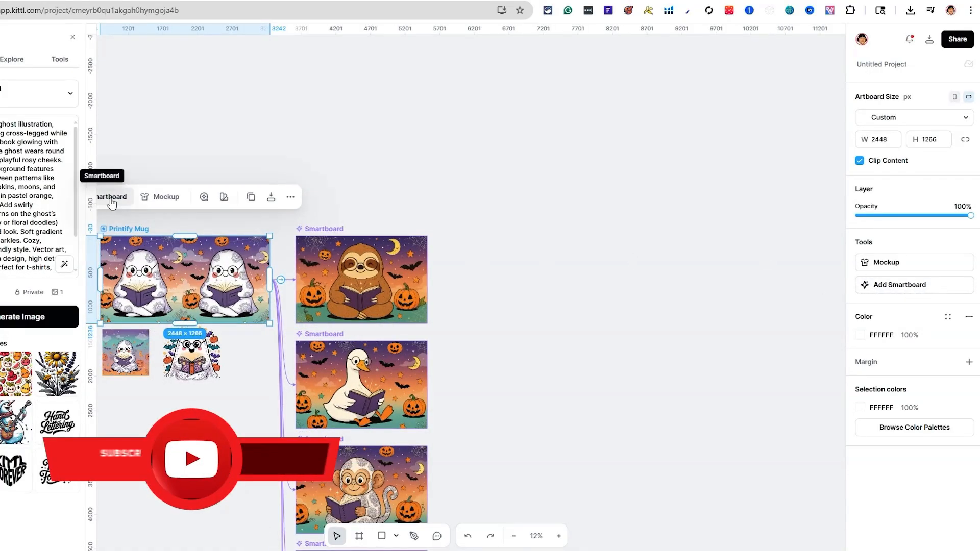
click(899, 285)
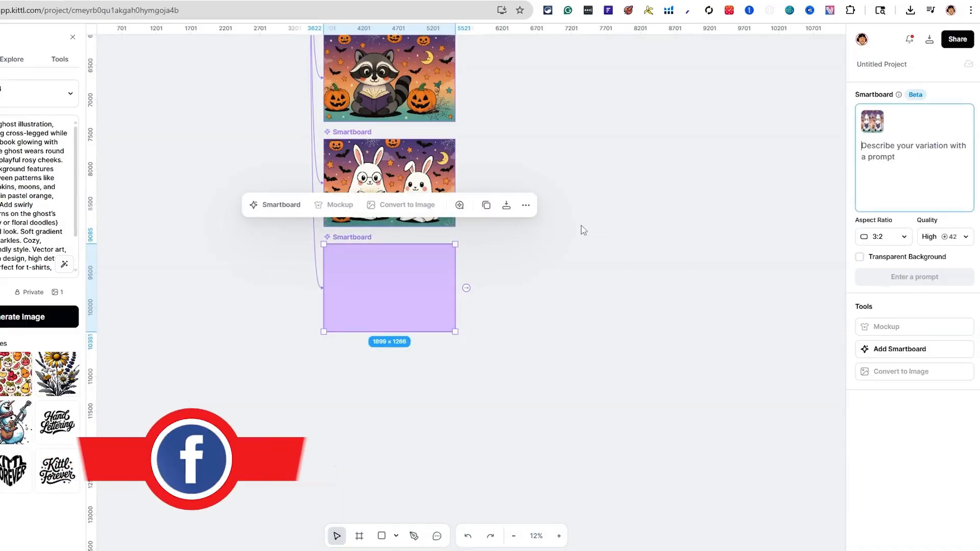
Review the sloth, goose, monkey, donkey, raccoon and rabbit Smartboard variations together with the prompt used for each
scroll(584, 285, up, 10)
click(455, 213)
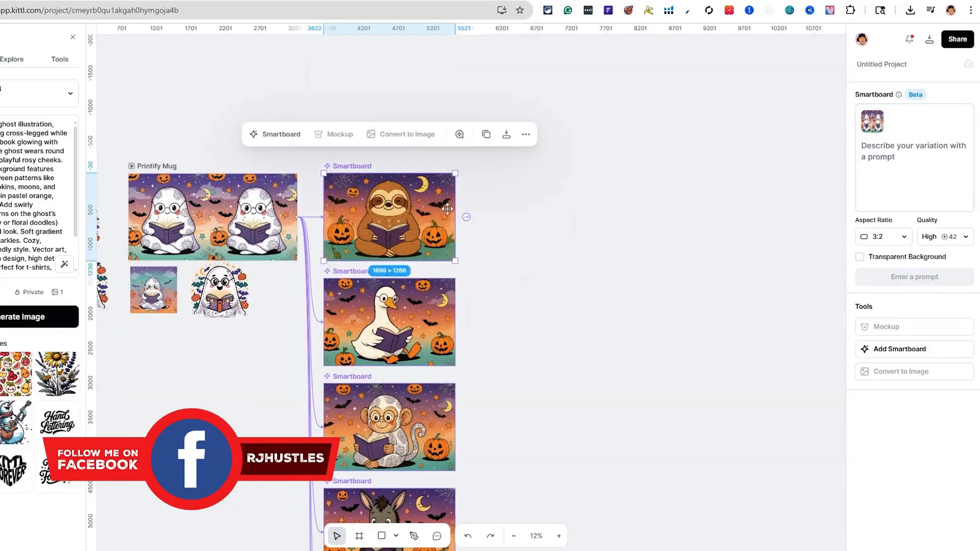
scroll(386, 199, up, 5)
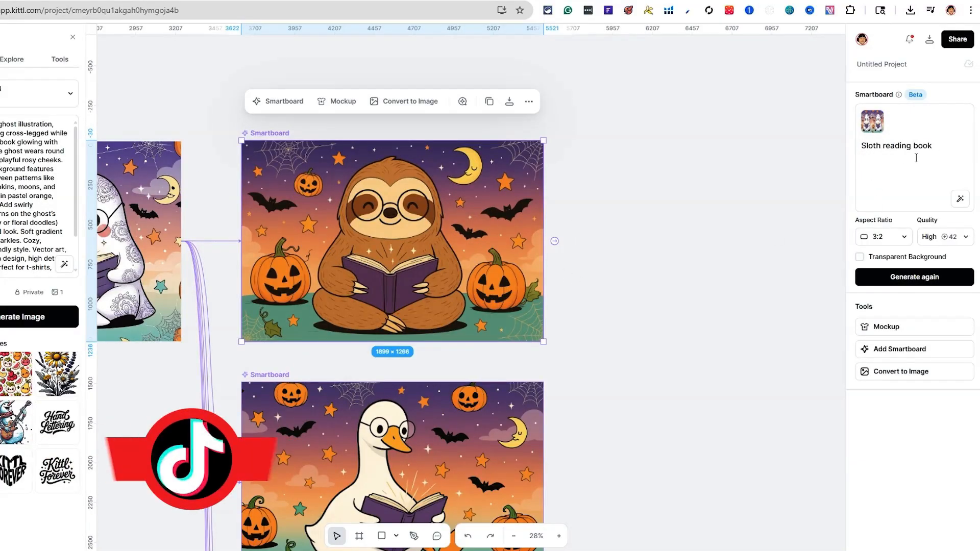
scroll(530, 258, down, 4)
click(526, 255)
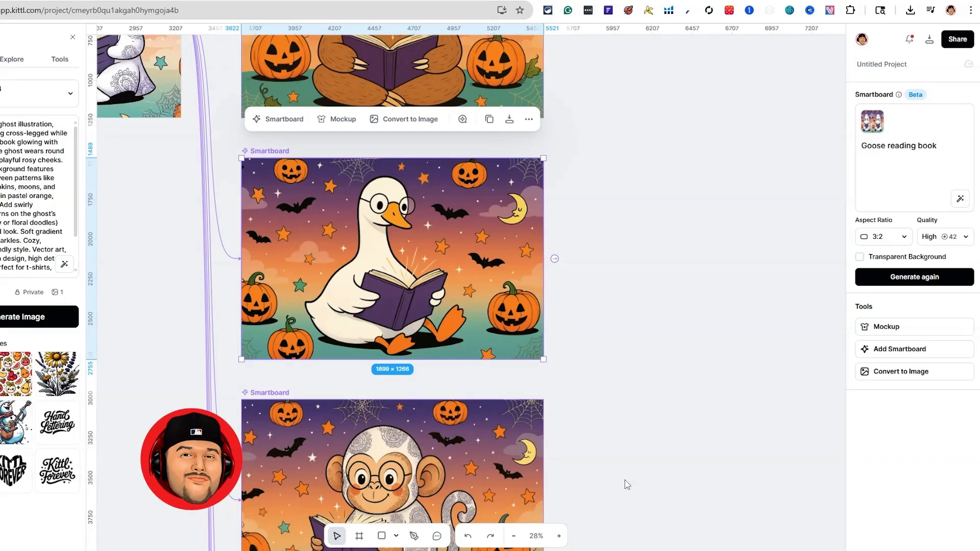
click(637, 462)
scroll(638, 462, down, 5)
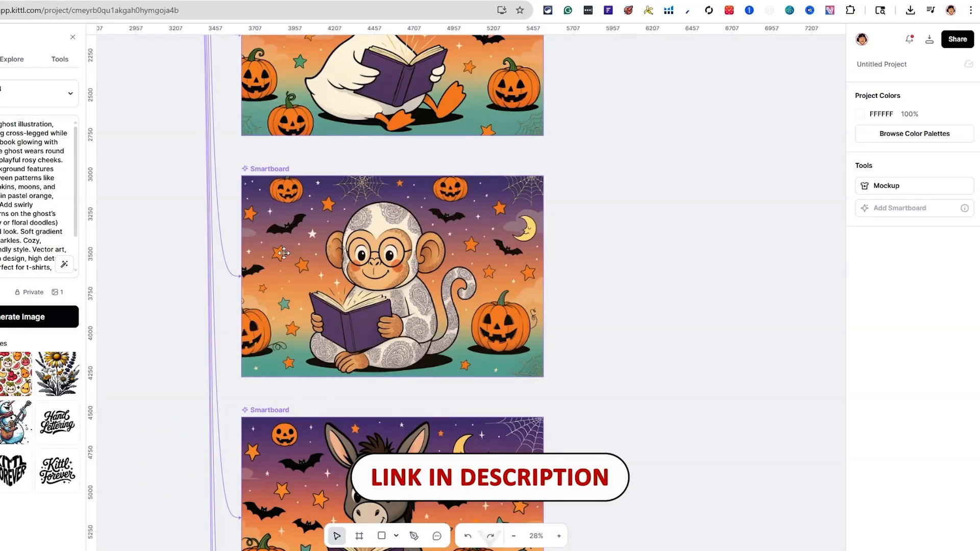
click(404, 257)
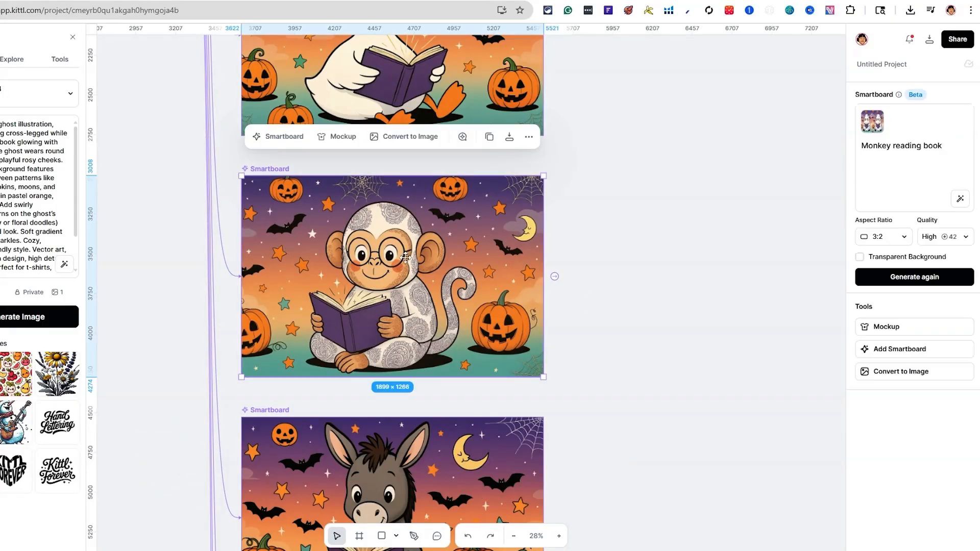
scroll(394, 328, down, 5)
click(387, 325)
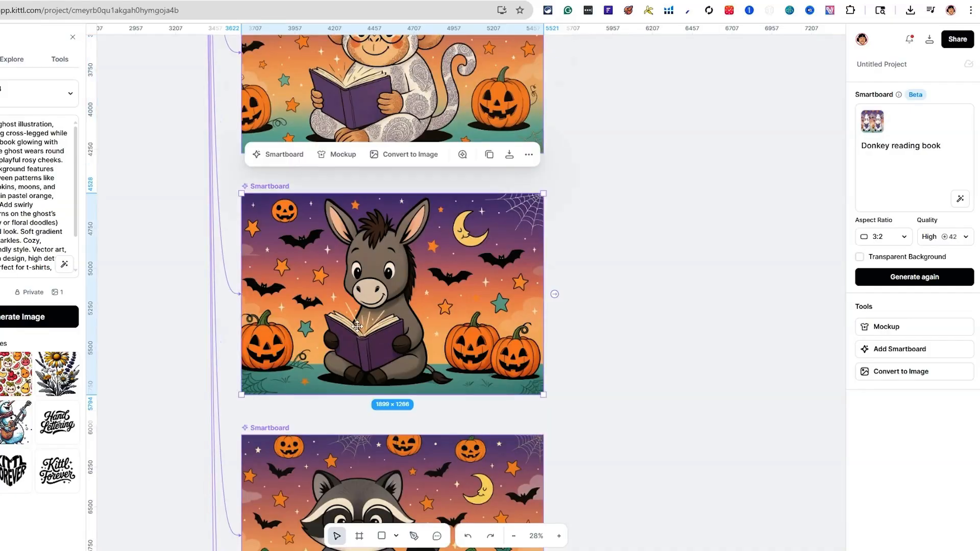
scroll(462, 312, down, 4)
click(414, 335)
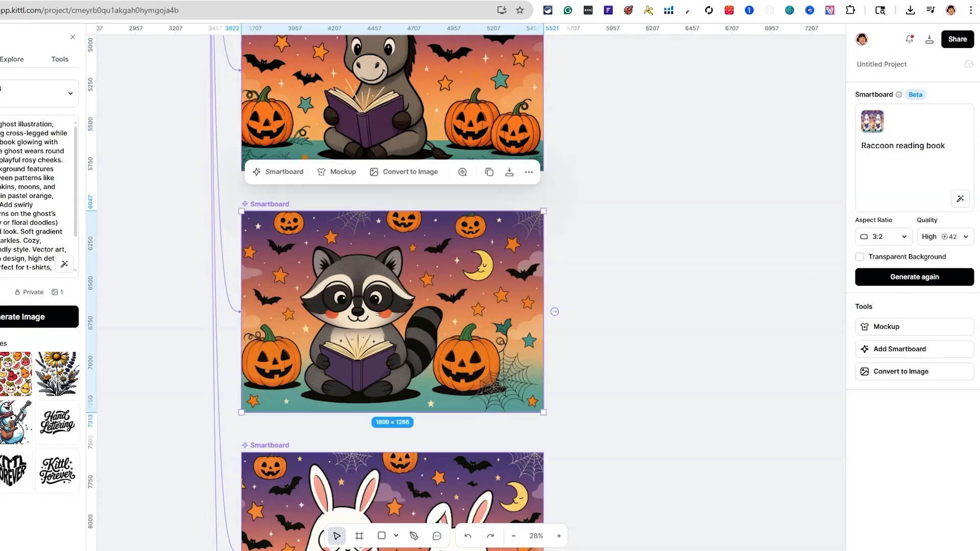
scroll(591, 313, down, 4)
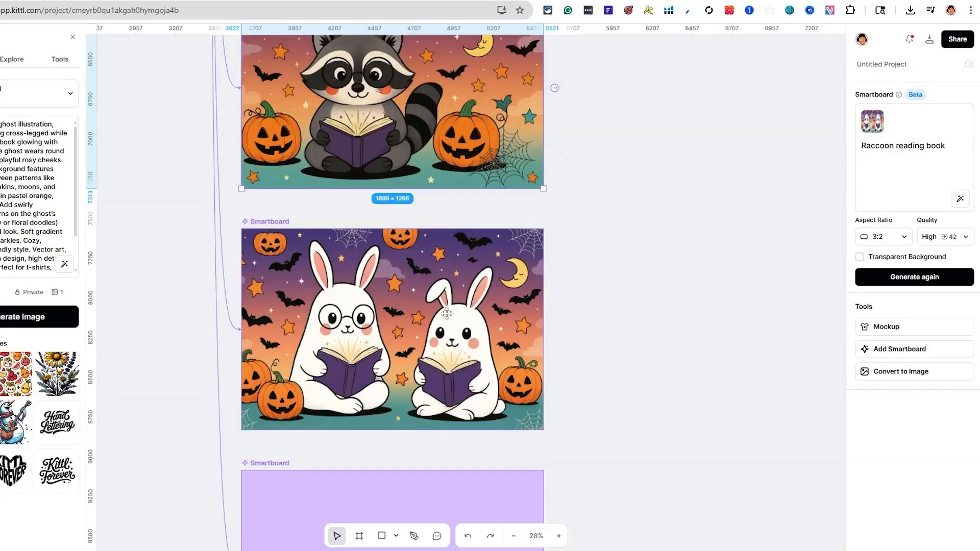
click(445, 314)
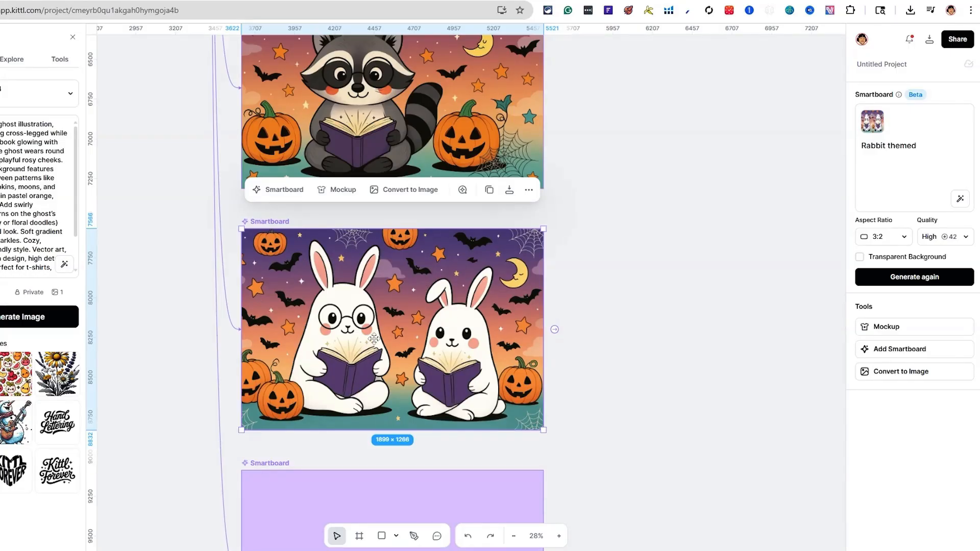
Delete the empty Smartboard below the rabbit variation
scroll(370, 341, down, 2)
click(383, 462)
key(Delete)
Compare the original ghost mug design with its animal Smartboard variations up close
scroll(474, 428, up, 2)
scroll(473, 427, up, 20)
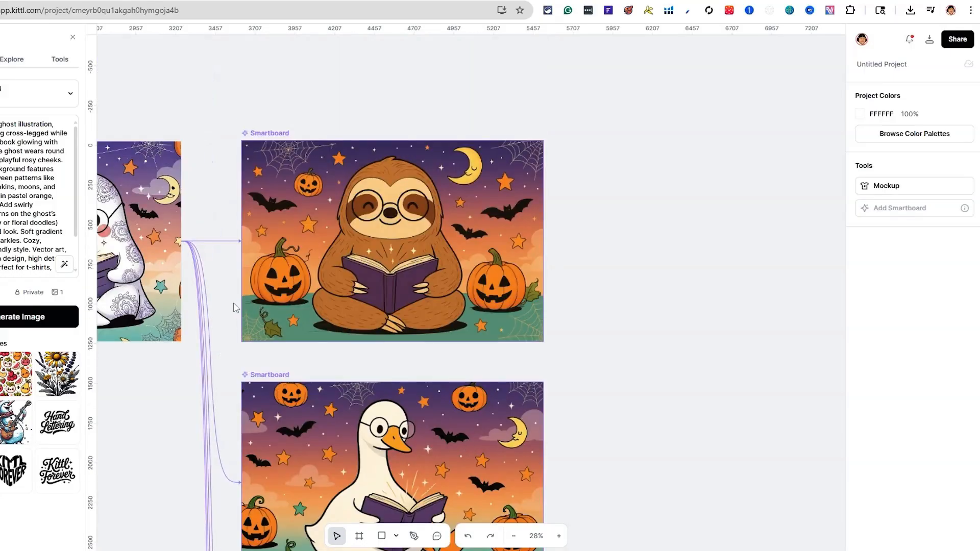
scroll(234, 307, down, 3)
scroll(123, 317, down, 2)
scroll(123, 317, down, 1)
scroll(153, 301, up, 6)
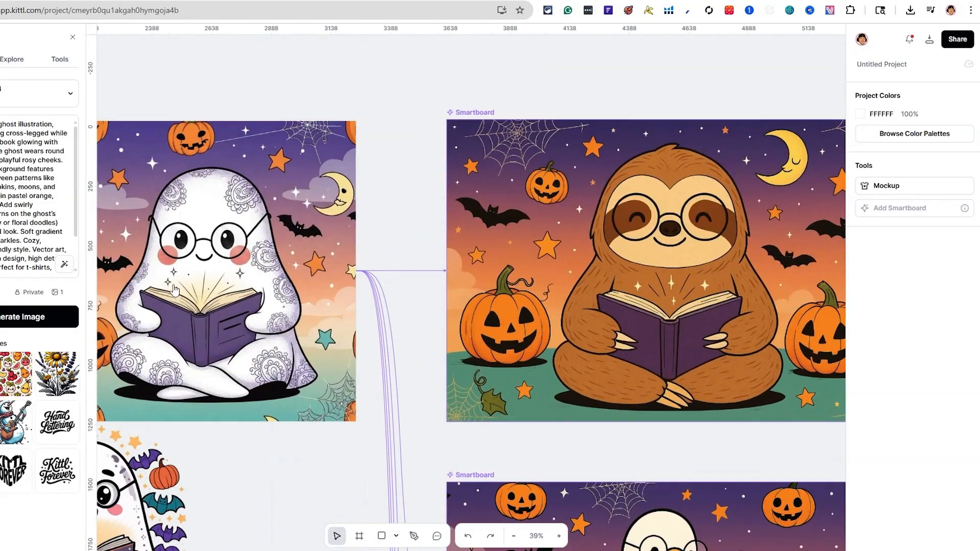
scroll(685, 274, down, 2)
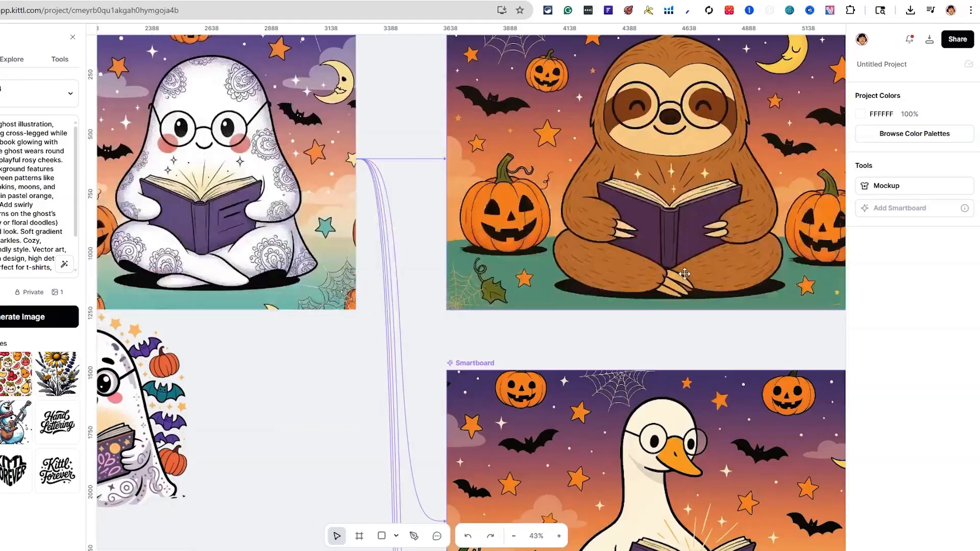
scroll(685, 277, down, 20)
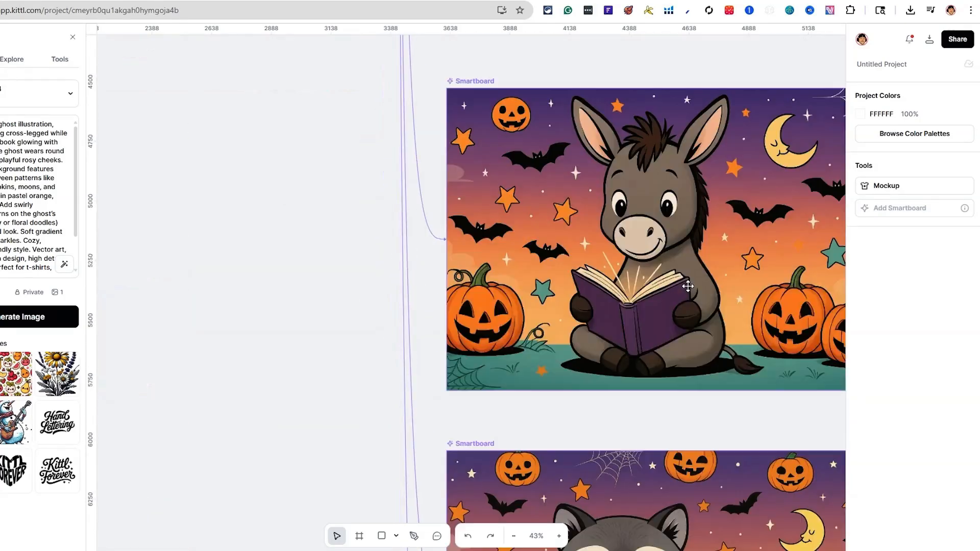
scroll(689, 289, up, 20)
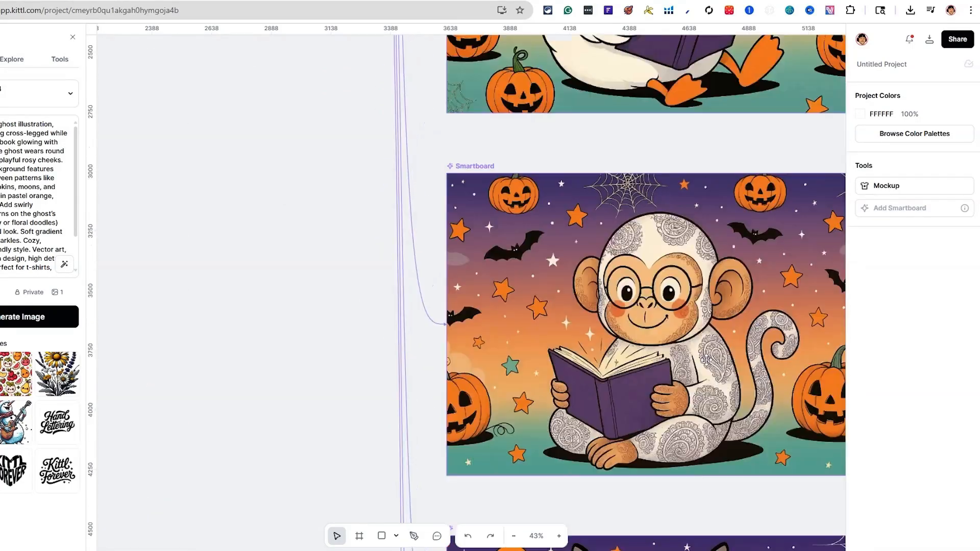
scroll(704, 369, up, 4)
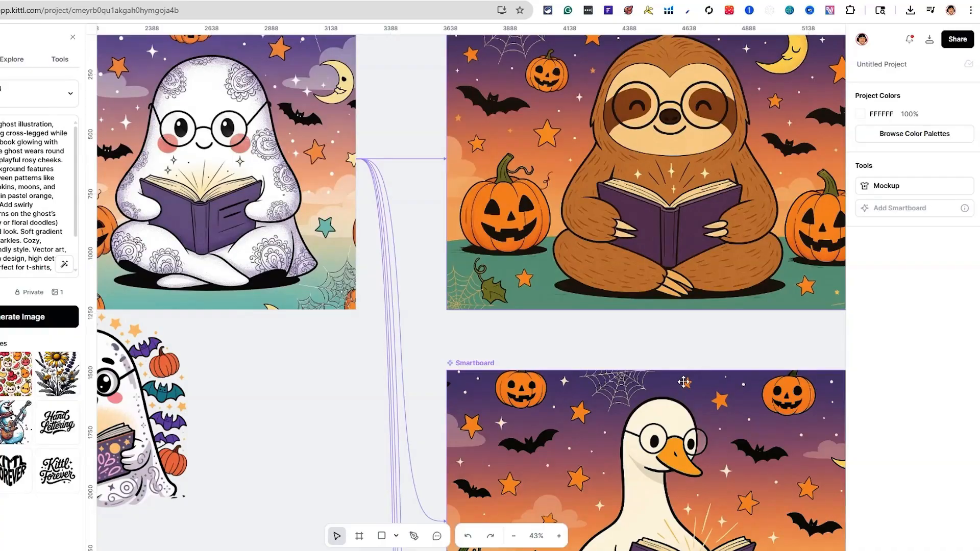
scroll(684, 382, up, 2)
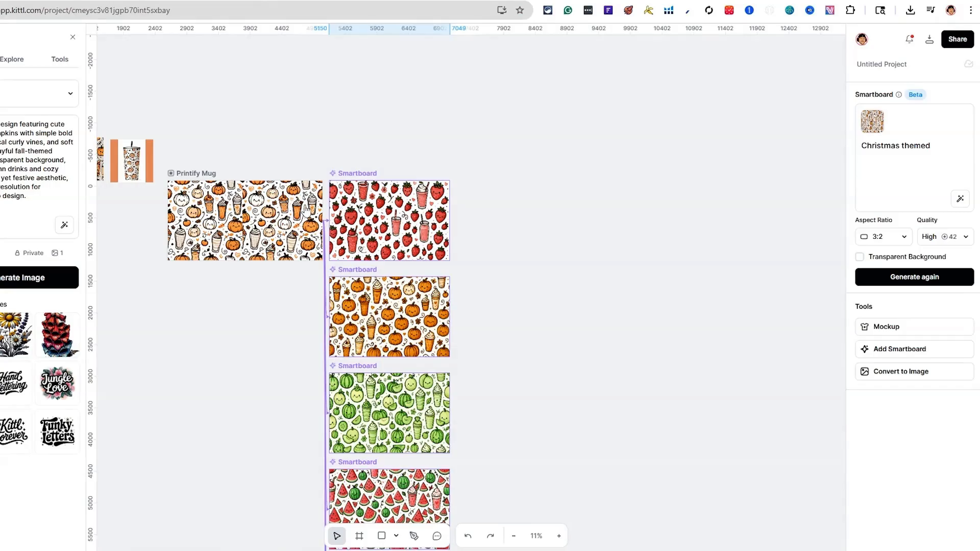
Review the pumpkin spice, melon, watermelon, pizza and cherry Smartboard variations of the pumpkin mug pattern together with the prompt used for each
click(233, 154)
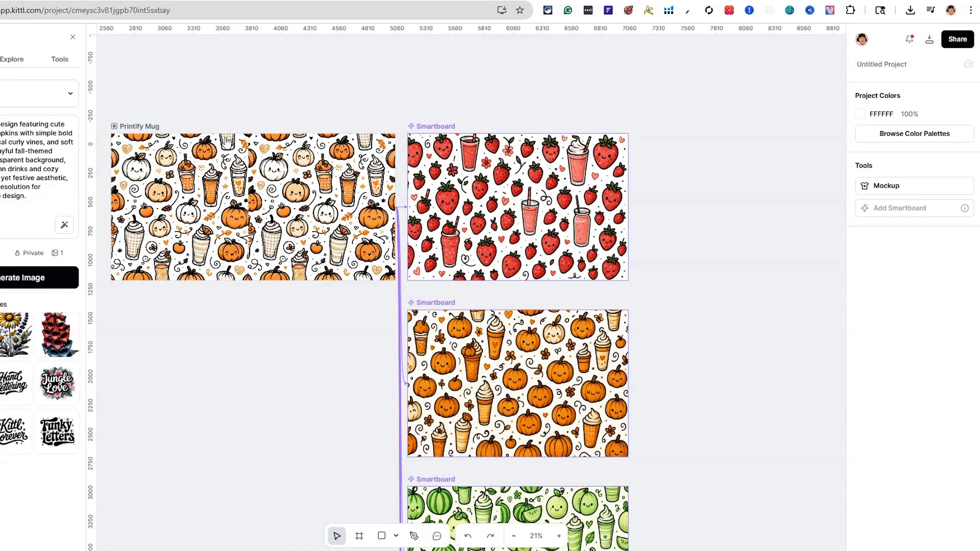
click(474, 139)
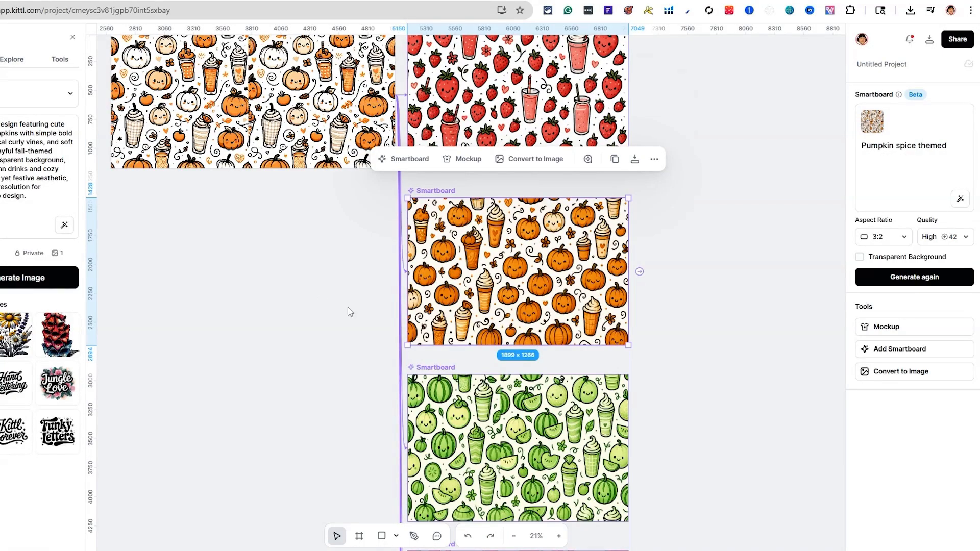
scroll(536, 291, down, 3)
click(536, 315)
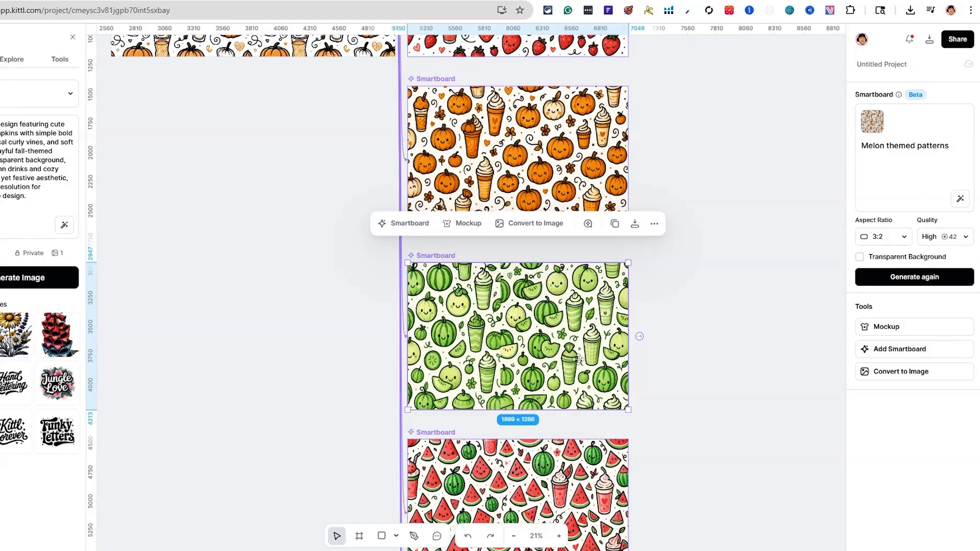
scroll(597, 357, down, 6)
click(518, 318)
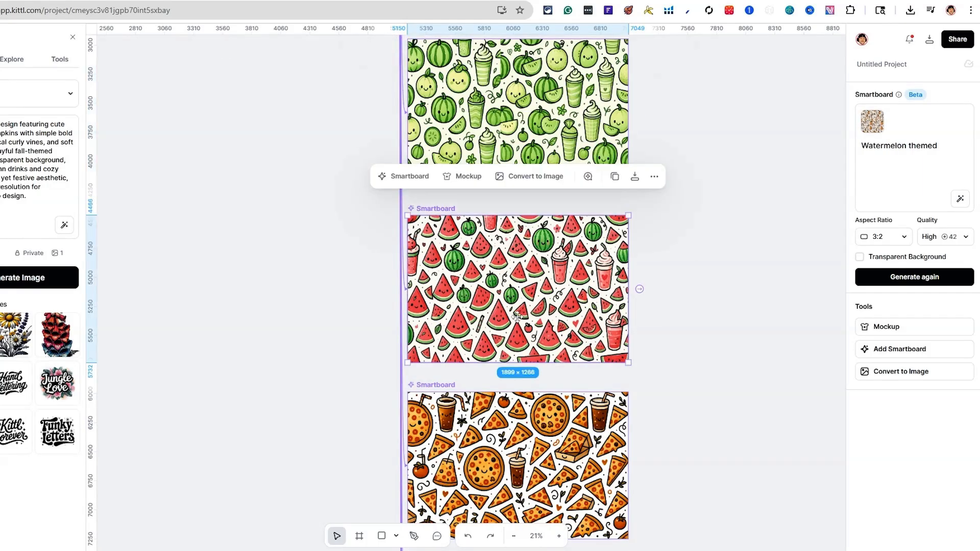
scroll(533, 305, down, 6)
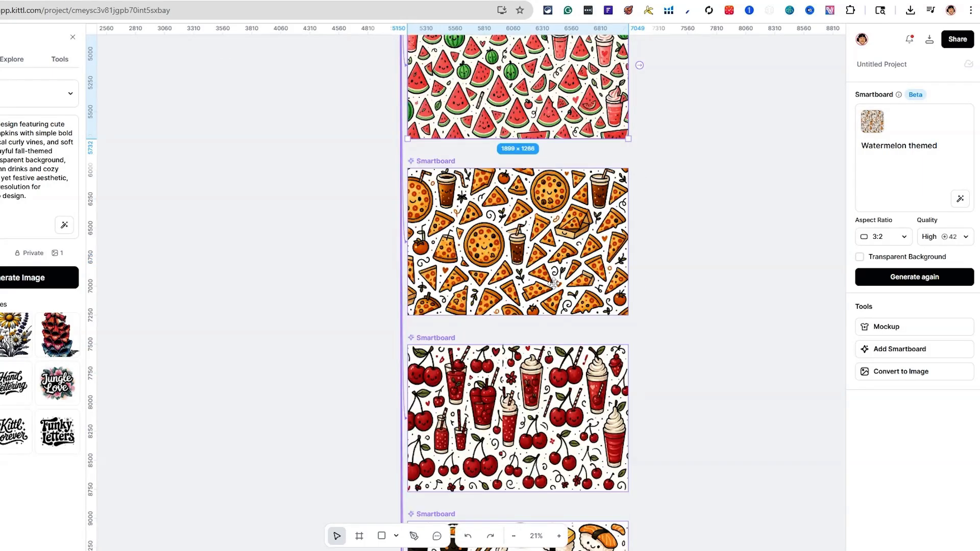
click(554, 284)
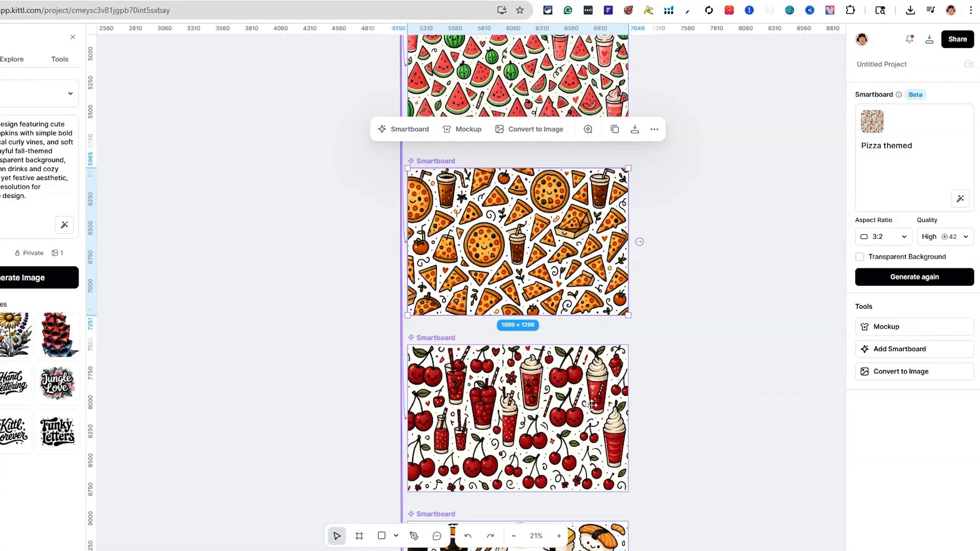
click(573, 411)
scroll(716, 342, down, 2)
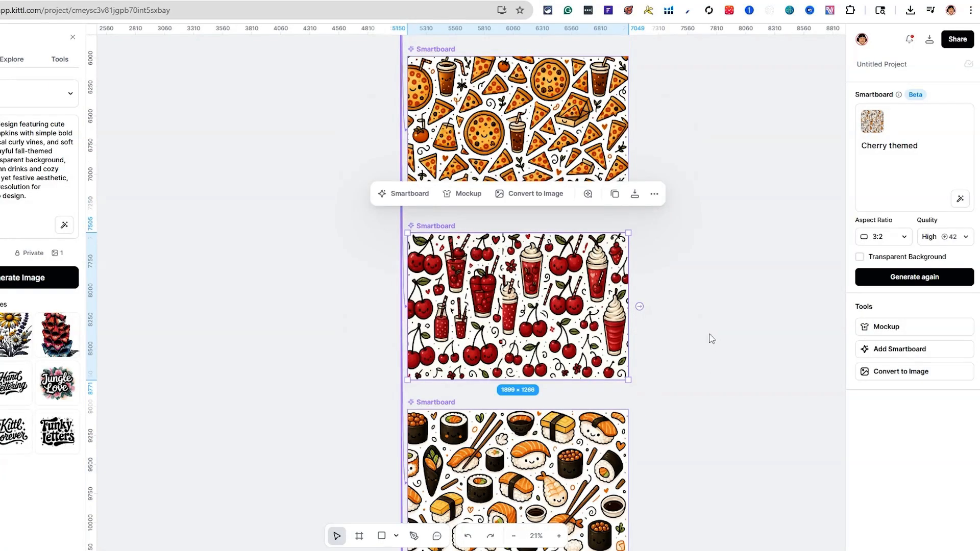
Review the sushi, burrito, Halloween, Christmas and Thanksgiving Smartboard variations of the mug pattern together with the prompt used for each
scroll(712, 338, down, 2)
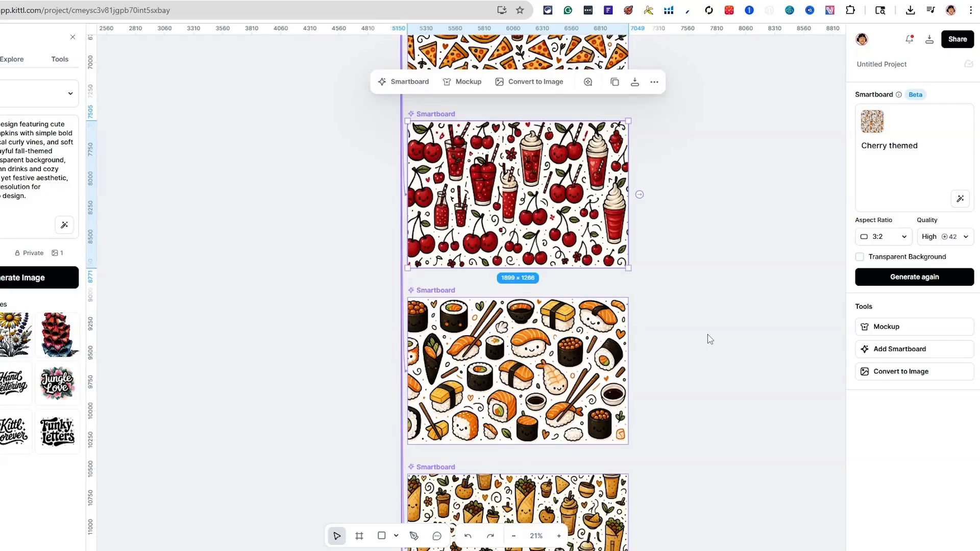
click(541, 375)
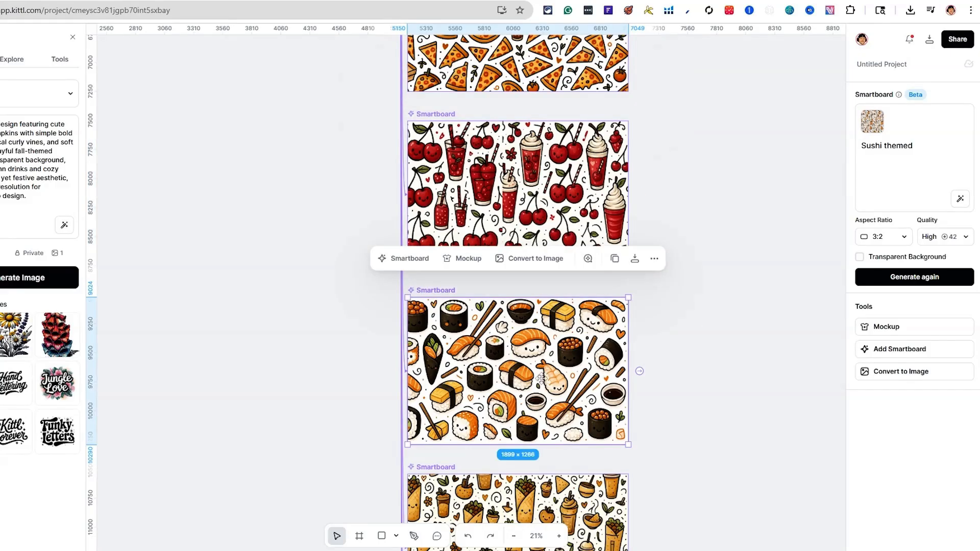
scroll(560, 355, down, 4)
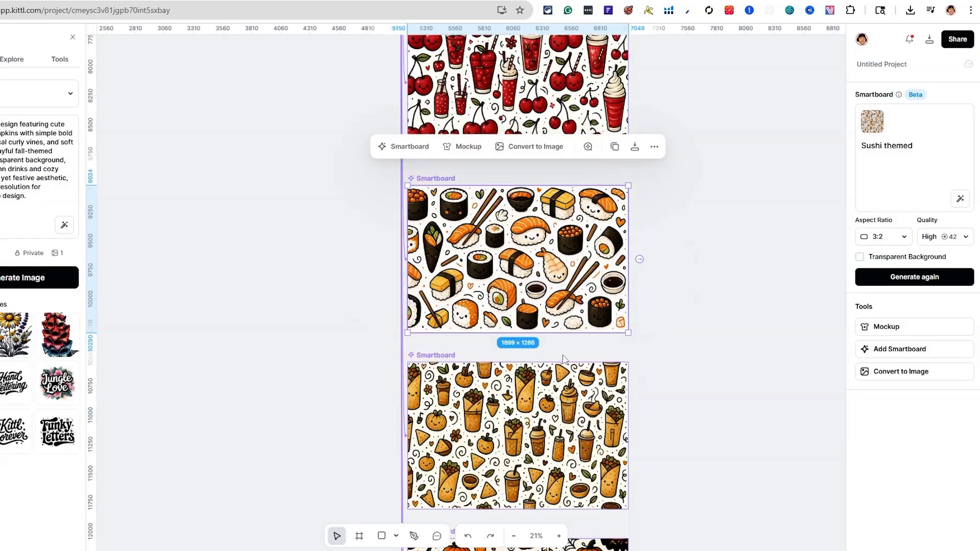
click(582, 342)
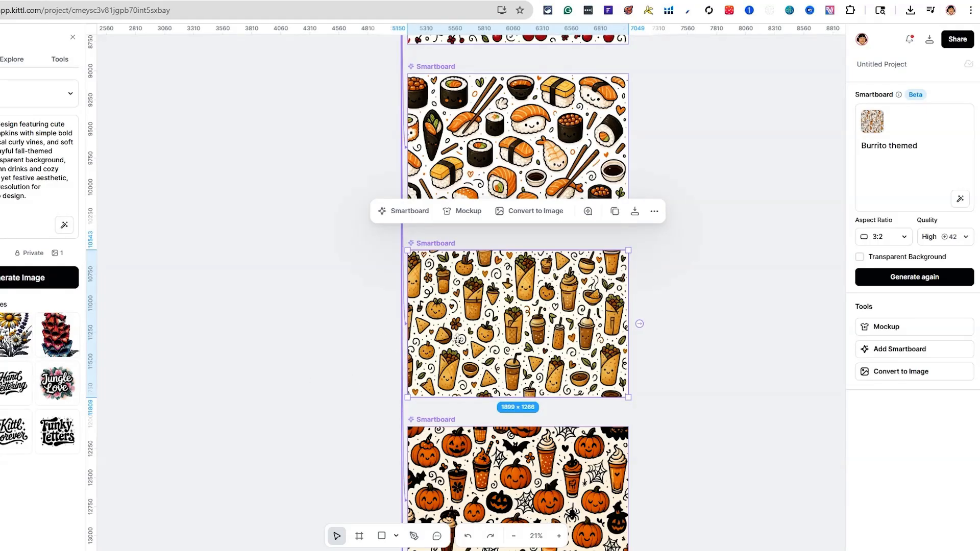
scroll(458, 339, down, 5)
click(572, 274)
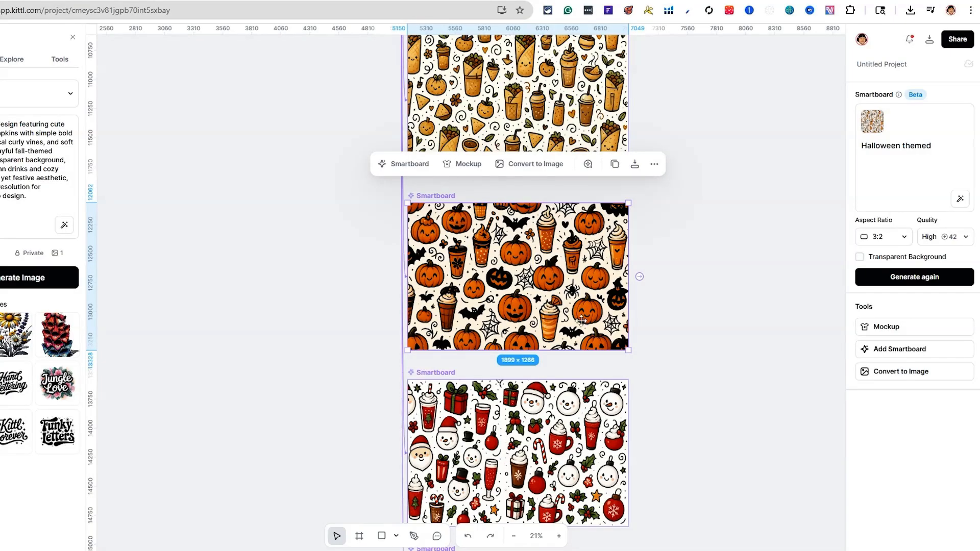
scroll(599, 319, down, 2)
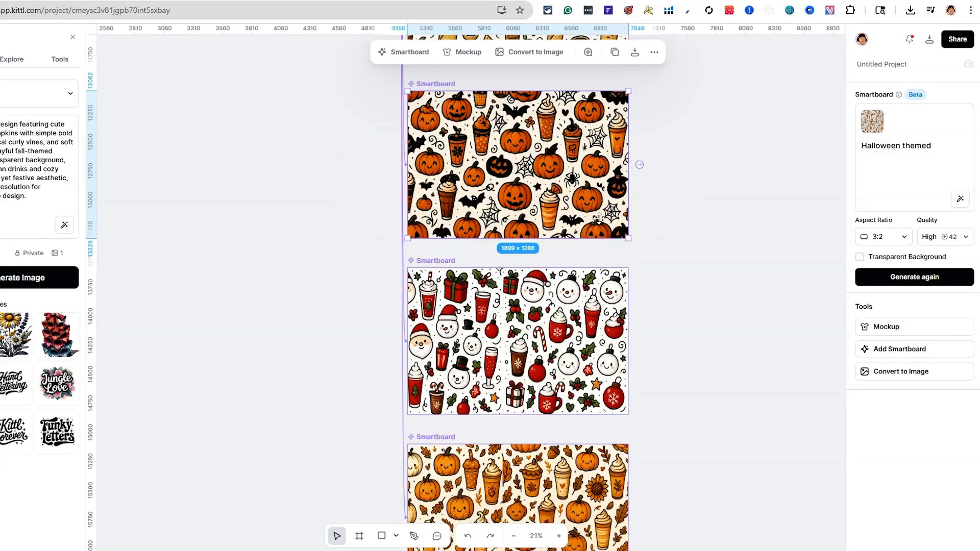
click(581, 318)
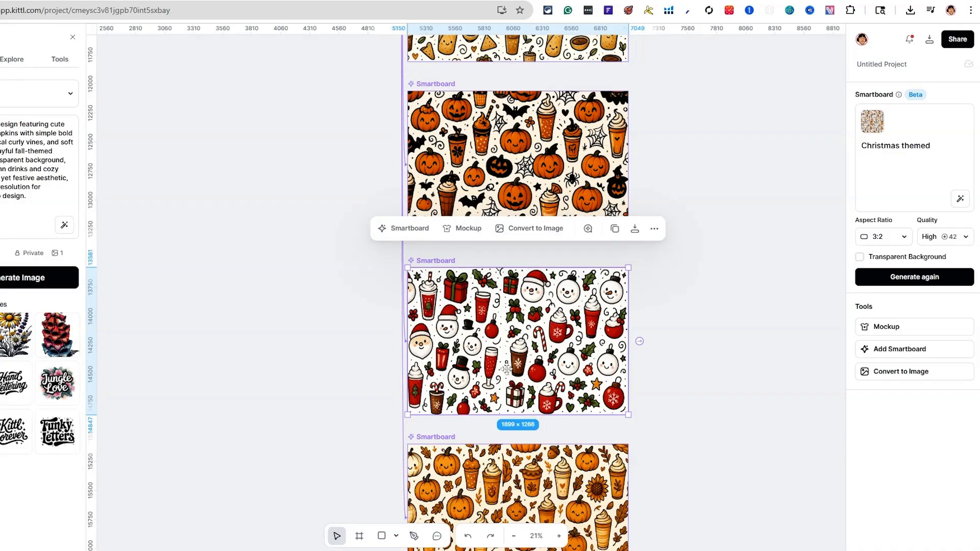
scroll(470, 310, down, 2)
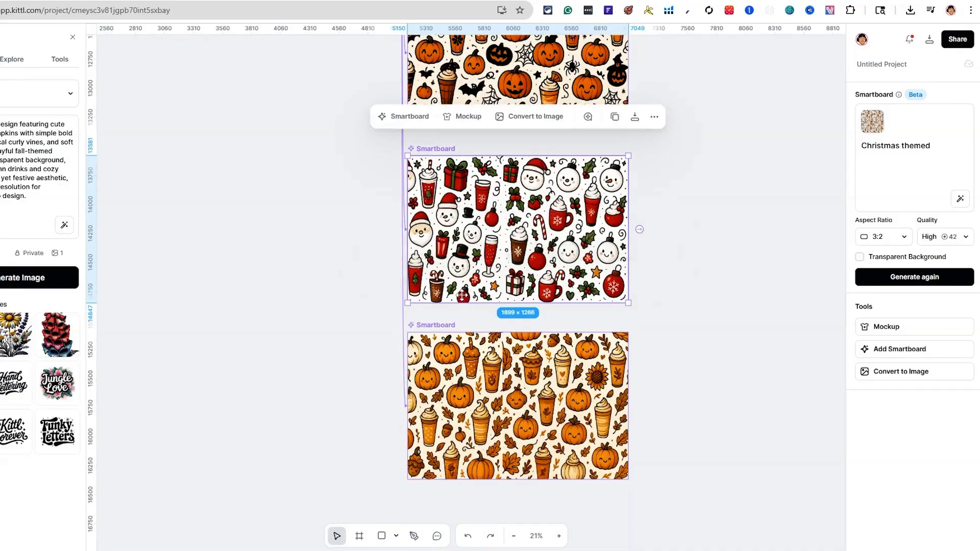
scroll(525, 300, down, 2)
click(546, 294)
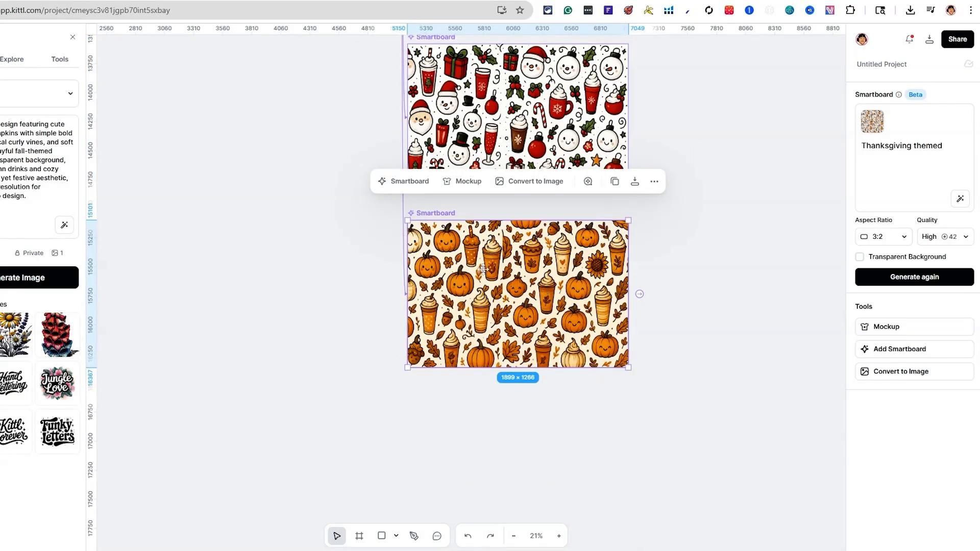
Look again at the Halloween variation and compare the whole column of themed patterns with the original pumpkin mug design
scroll(654, 303, up, 6)
click(574, 262)
scroll(586, 276, up, 4)
scroll(597, 284, down, 5)
scroll(595, 281, down, 4)
click(572, 273)
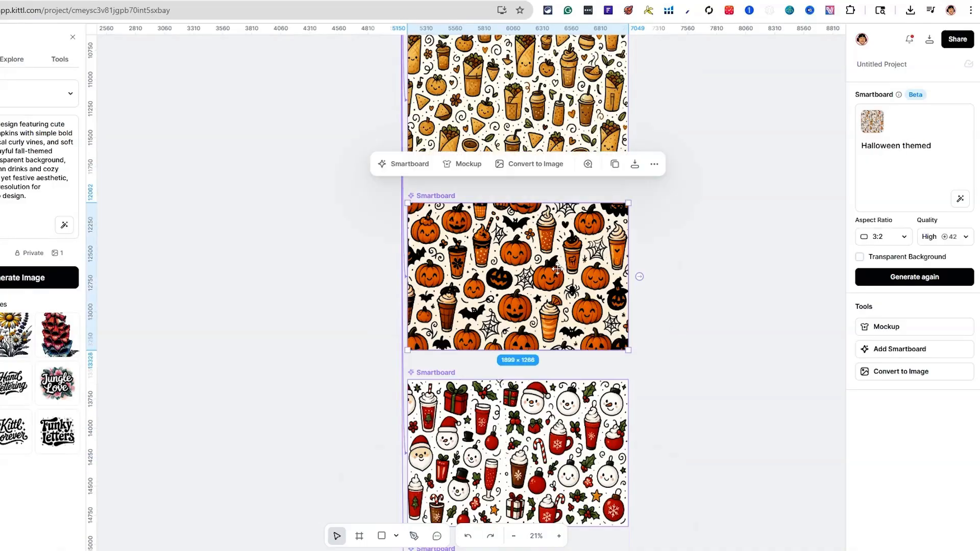
scroll(565, 273, up, 20)
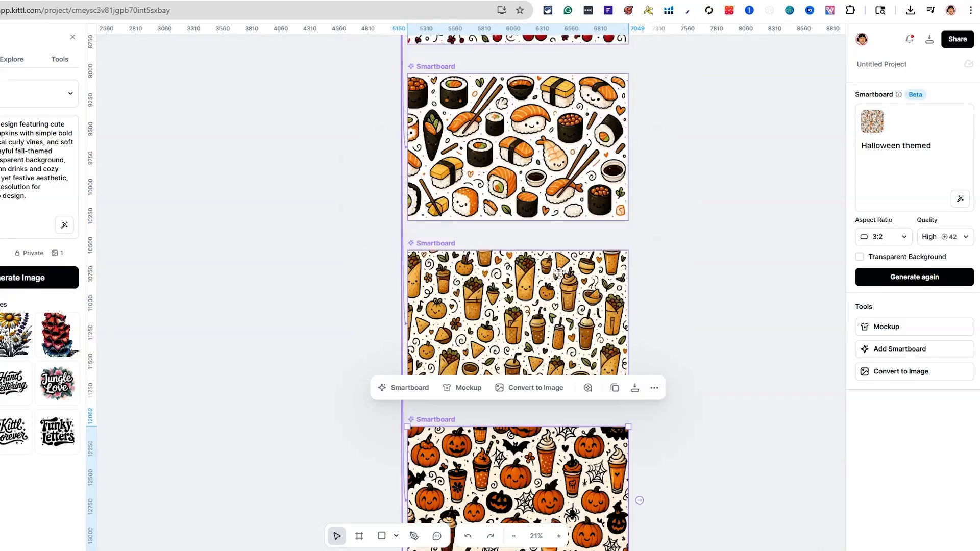
scroll(565, 277, up, 3)
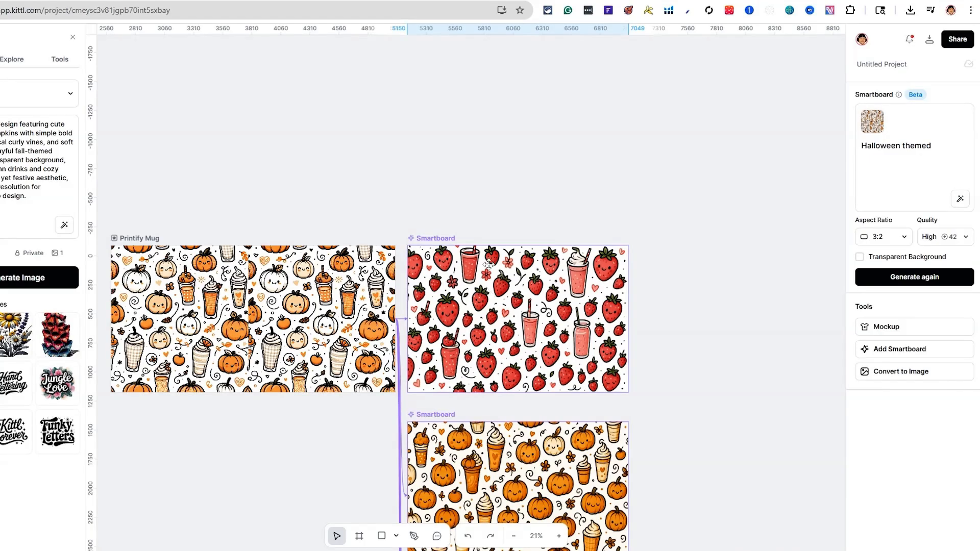
scroll(489, 255, down, 9)
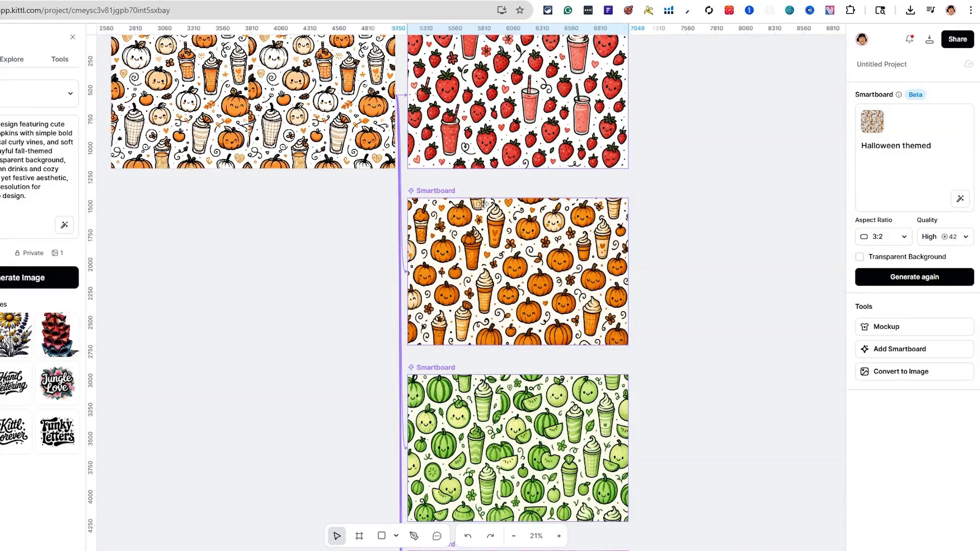
scroll(487, 215, down, 20)
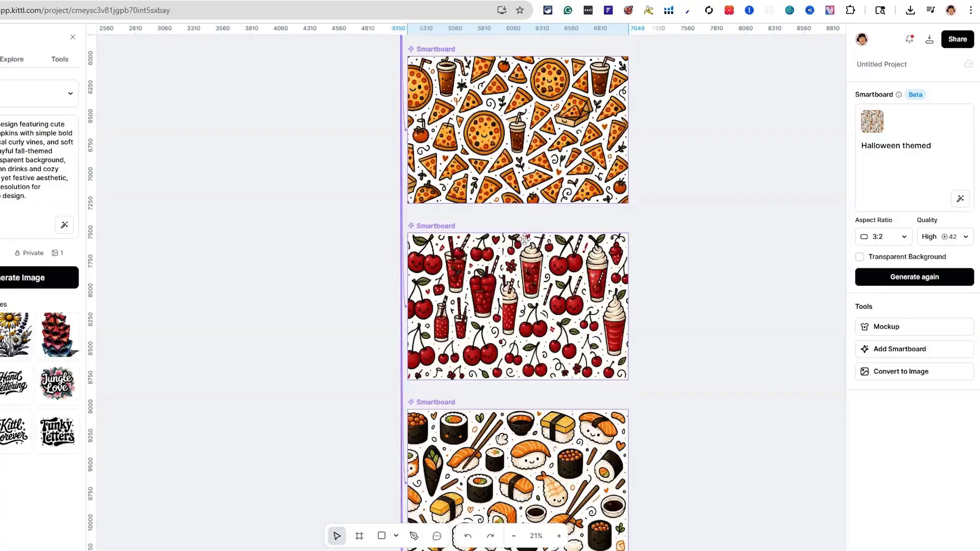
scroll(529, 240, down, 12)
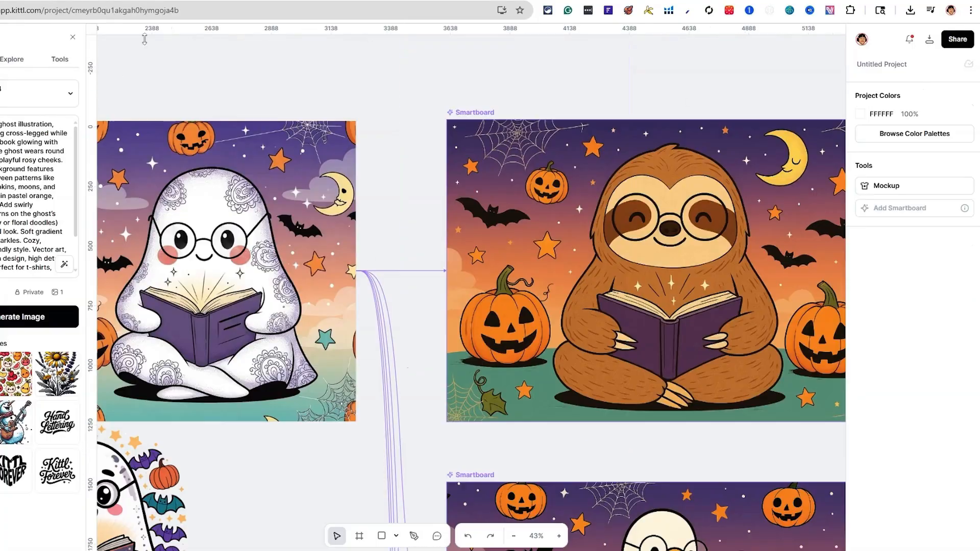
In the ghost mug project, examine the original reading ghost design alongside its animal Smartboard variations
scroll(658, 378, down, 20)
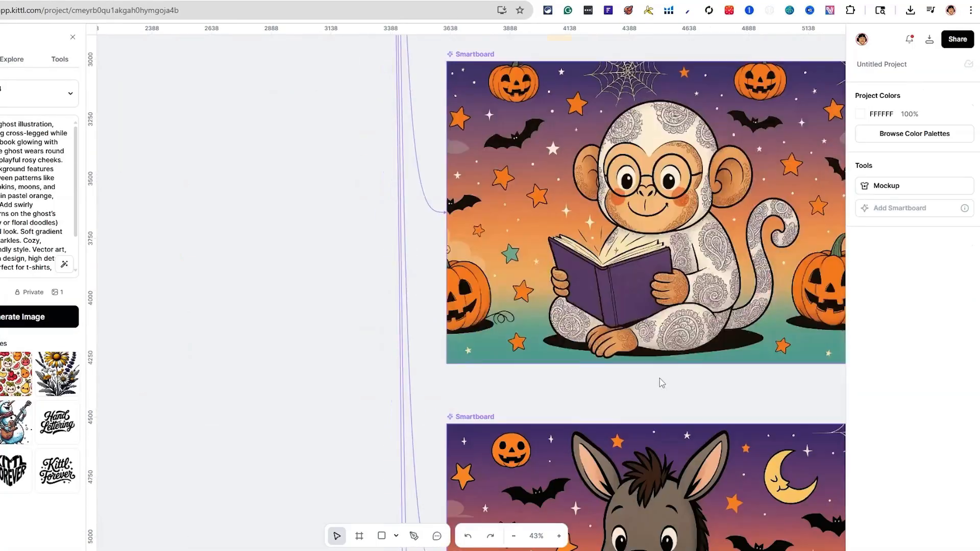
scroll(659, 379, down, 13)
scroll(564, 368, up, 8)
scroll(564, 368, up, 20)
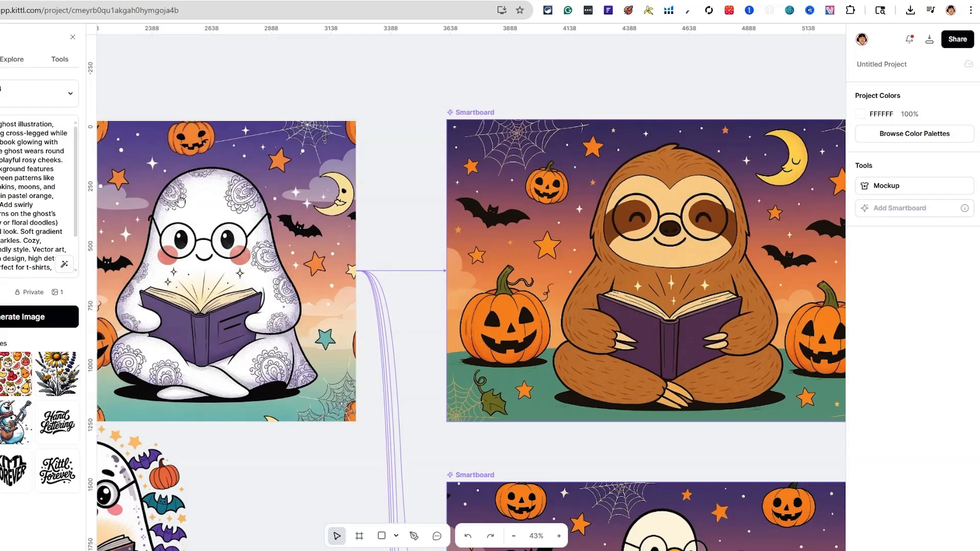
scroll(251, 202, down, 2)
scroll(267, 203, down, 20)
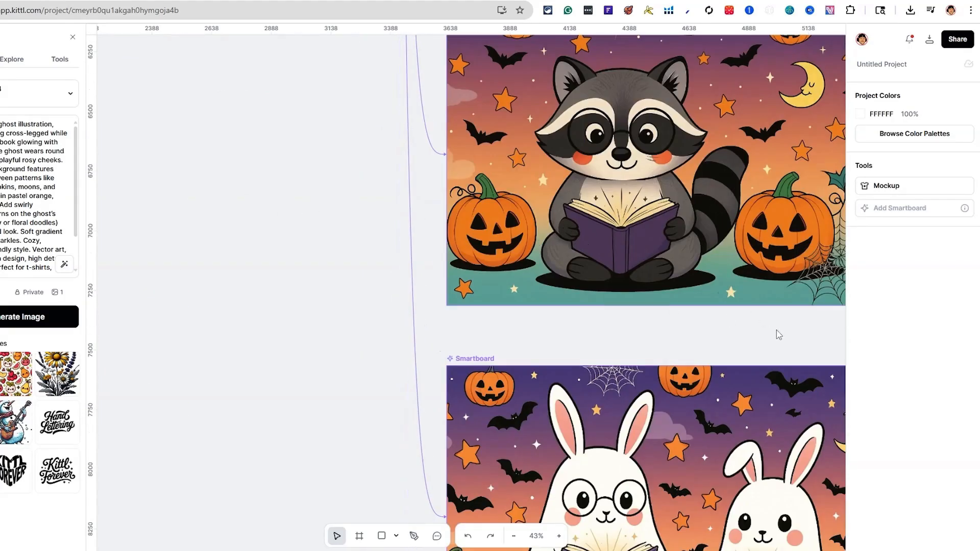
scroll(773, 332, up, 6)
scroll(789, 329, down, 12)
scroll(789, 329, up, 2)
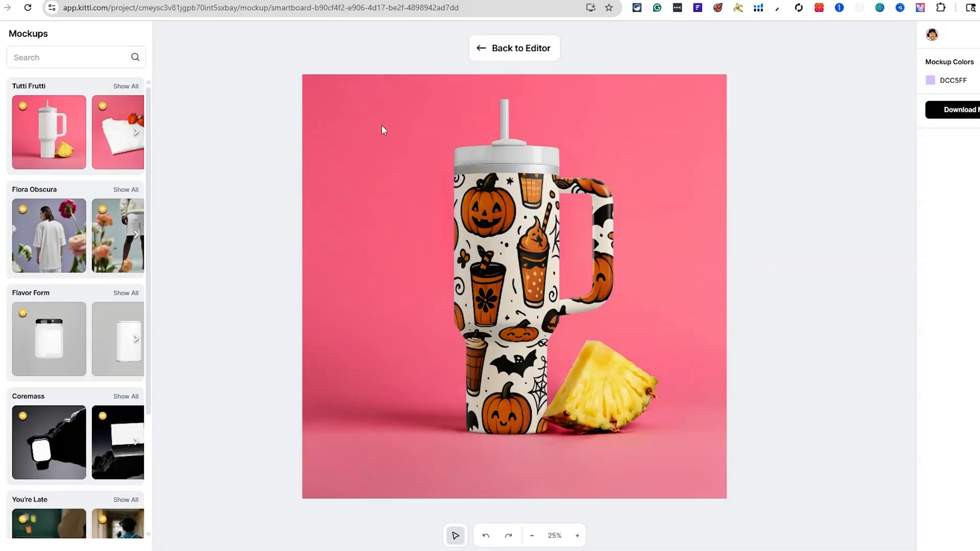
Nudge the Halloween pattern slightly on the handled tumbler mockup with the pink background and deselect it
drag(519, 209, 517, 211)
click(832, 214)
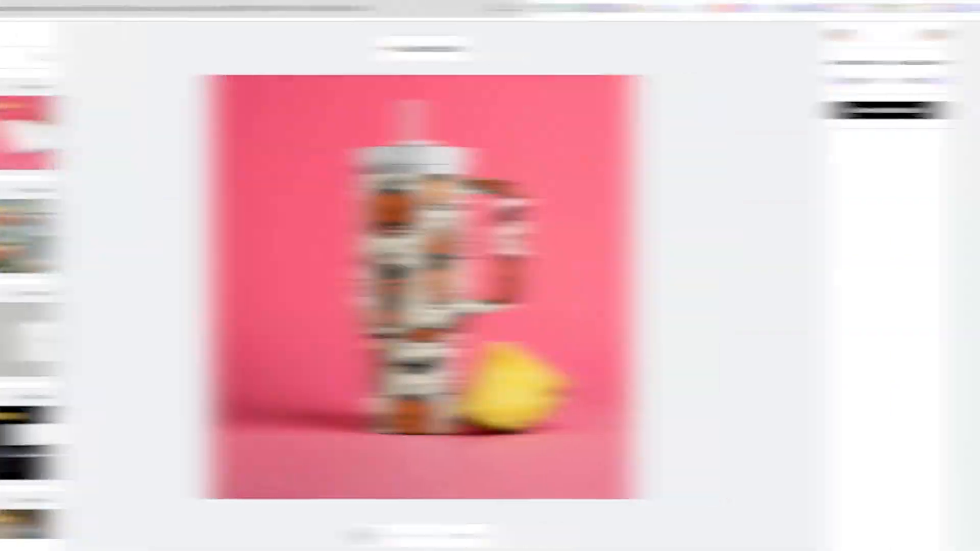
Browse the mockup collections and search the mockup library for "mug"
scroll(41, 163, down, 7)
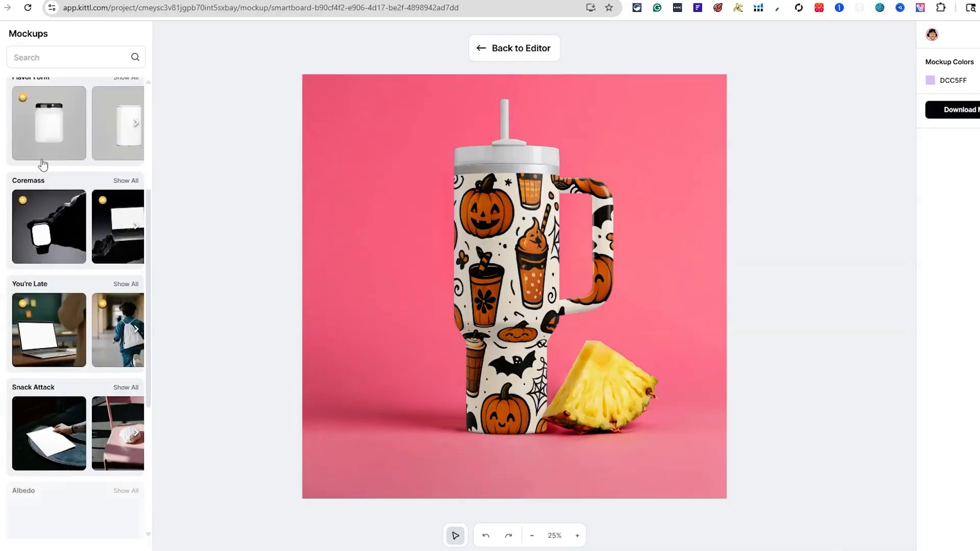
scroll(103, 189, down, 2)
scroll(123, 255, up, 8)
scroll(127, 263, down, 3)
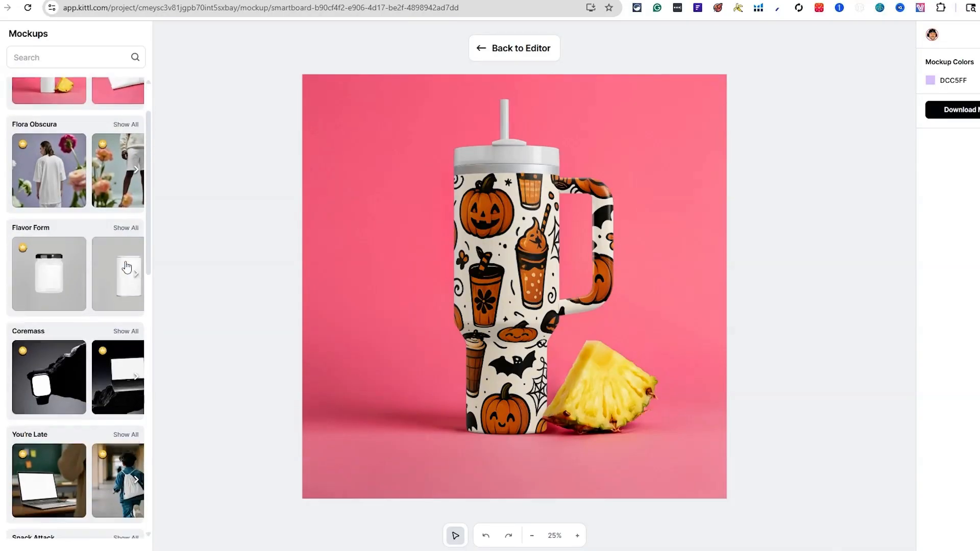
scroll(123, 250, up, 2)
scroll(122, 249, up, 1)
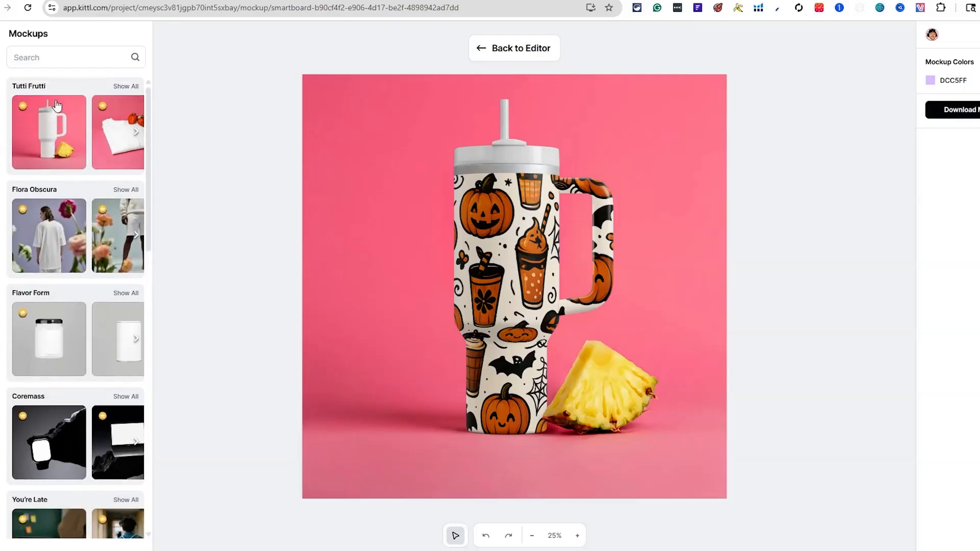
click(91, 66)
text(mug)
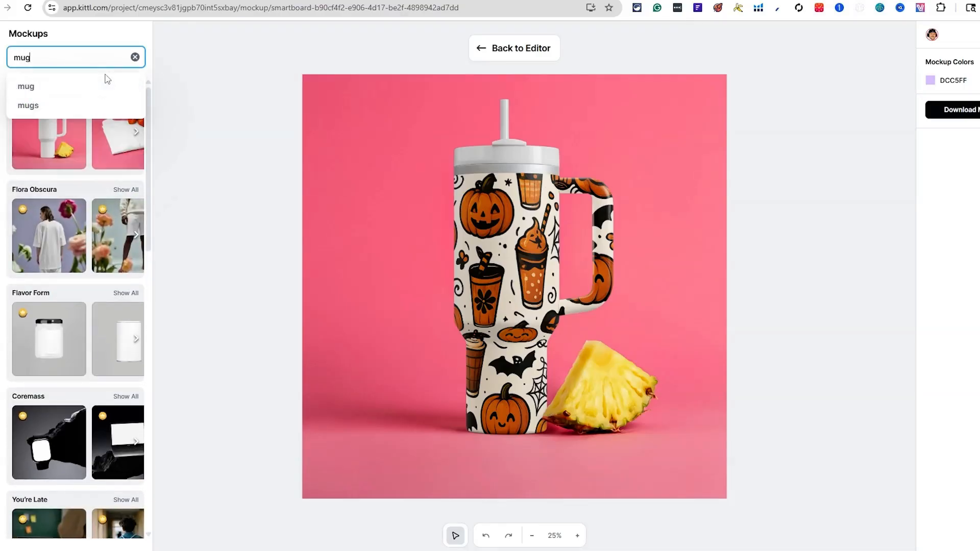
key(Return)
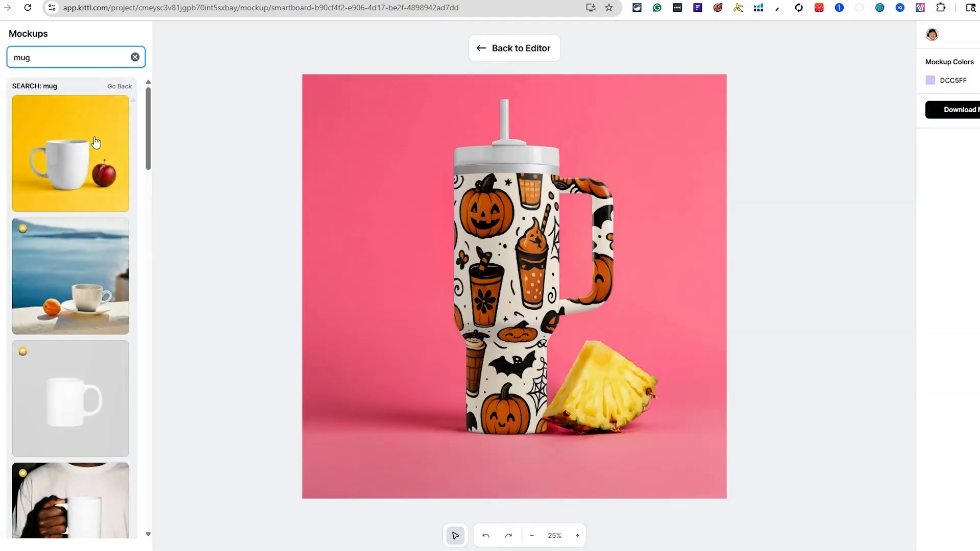
Apply the plain mug mockup on the grey background and enlarge the Halloween pattern to cover the mug's body and handle
click(96, 142)
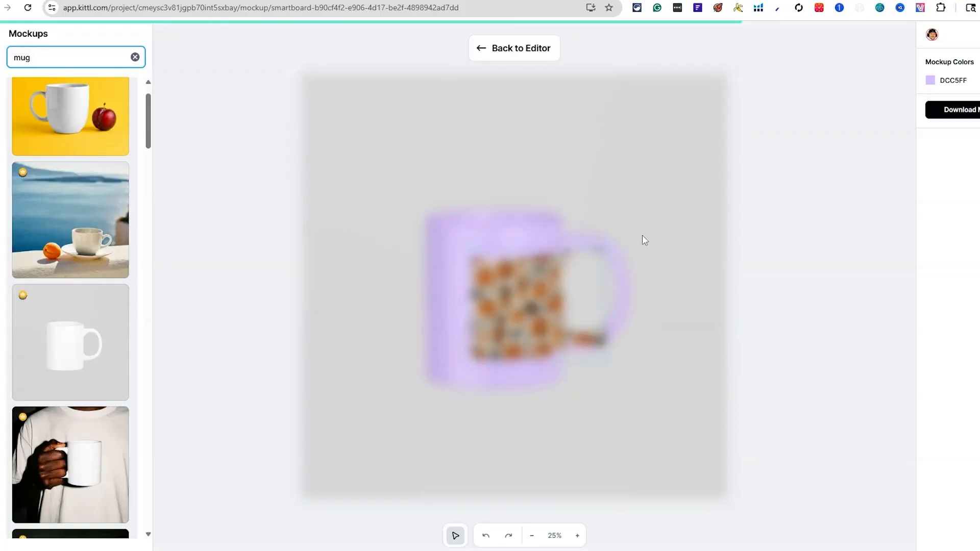
drag(435, 249, 408, 216)
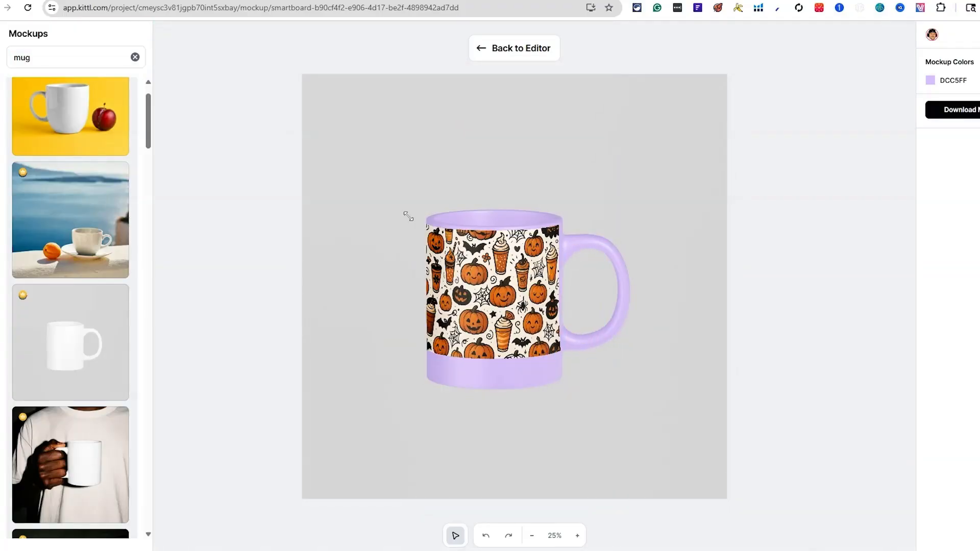
drag(563, 359, 649, 390)
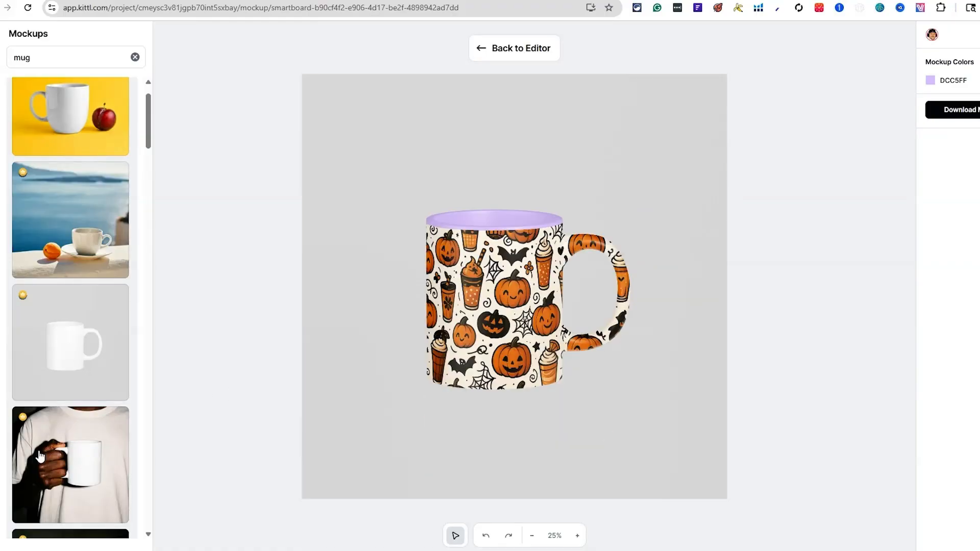
Apply the mockup of a hand holding a mug and enlarge the Halloween pattern to cover the whole mug
click(40, 456)
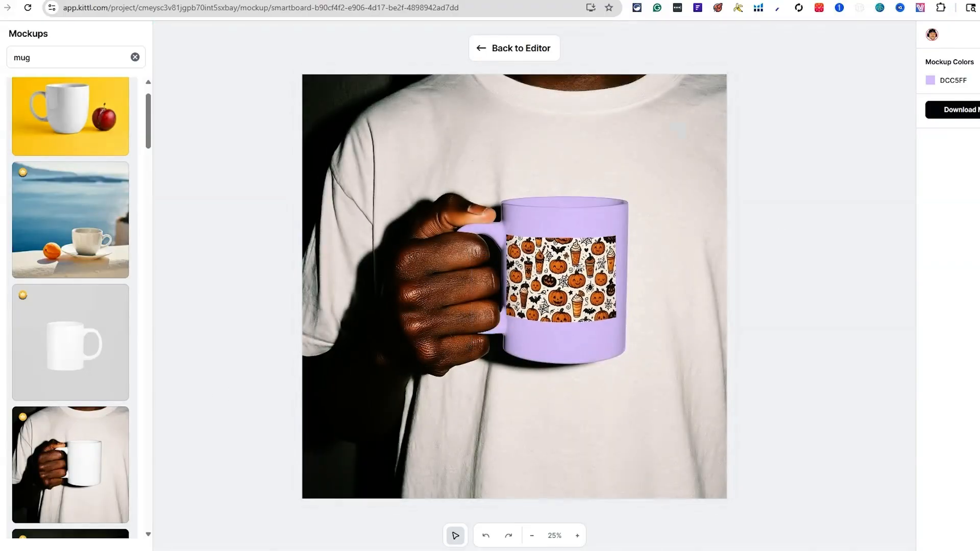
drag(502, 234, 471, 192)
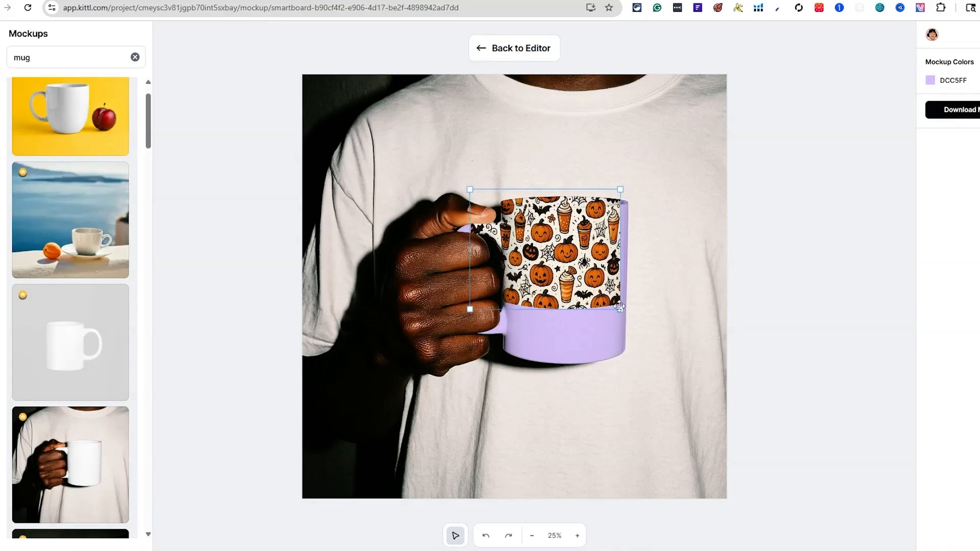
drag(624, 317, 671, 382)
drag(474, 359, 466, 368)
mouse_move(618, 310)
mouse_down()
mouse_move(611, 292)
mouse_move(612, 315)
mouse_up()
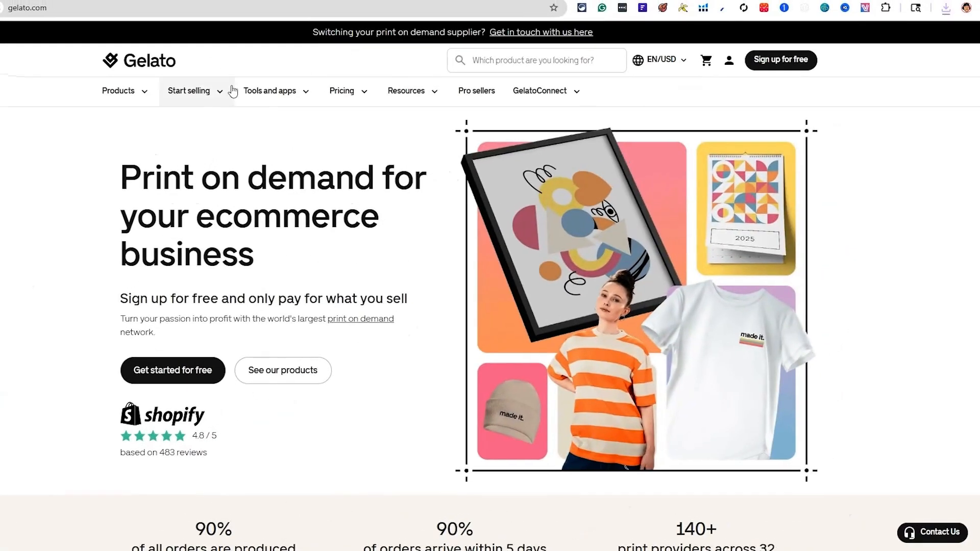
Switch to the Gelato website and look through its selling options and product categories
mouse_move(208, 91)
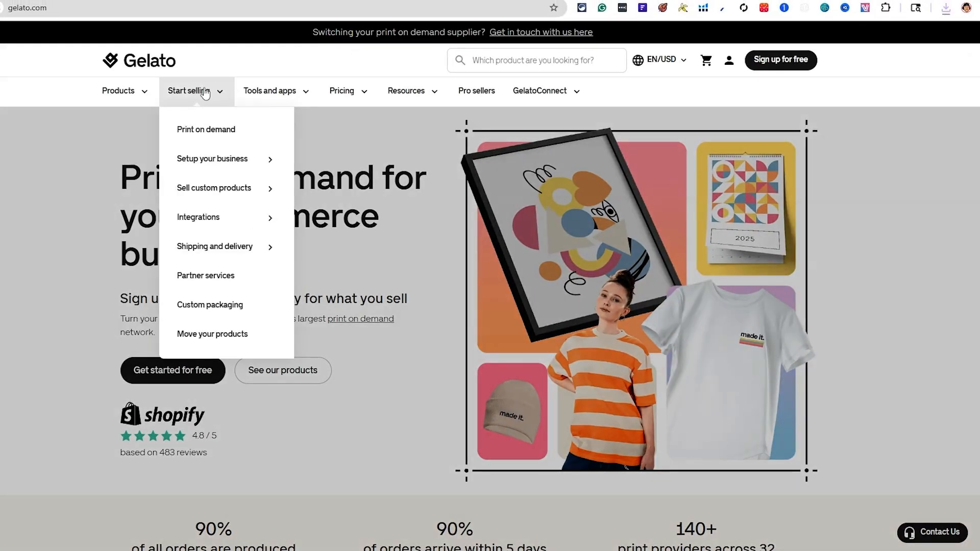
mouse_move(252, 234)
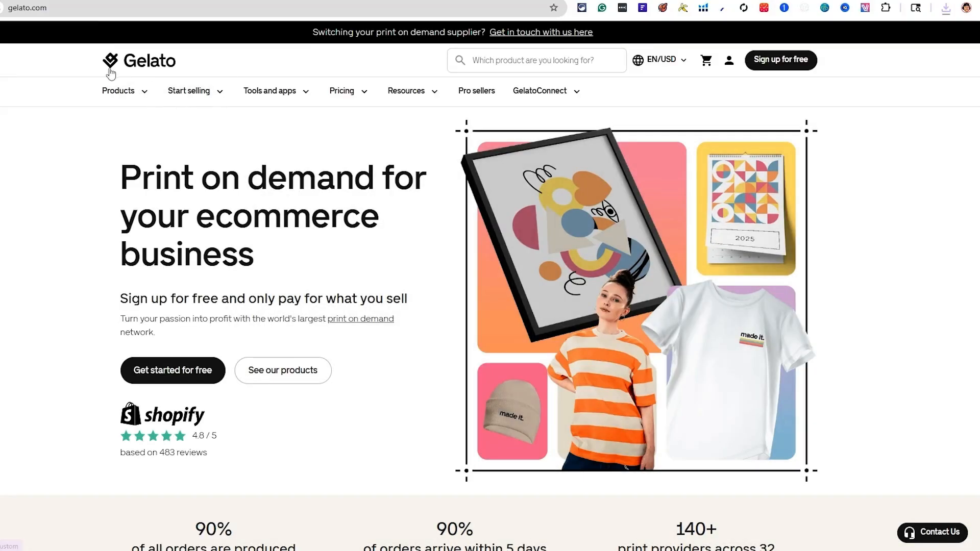
mouse_move(124, 96)
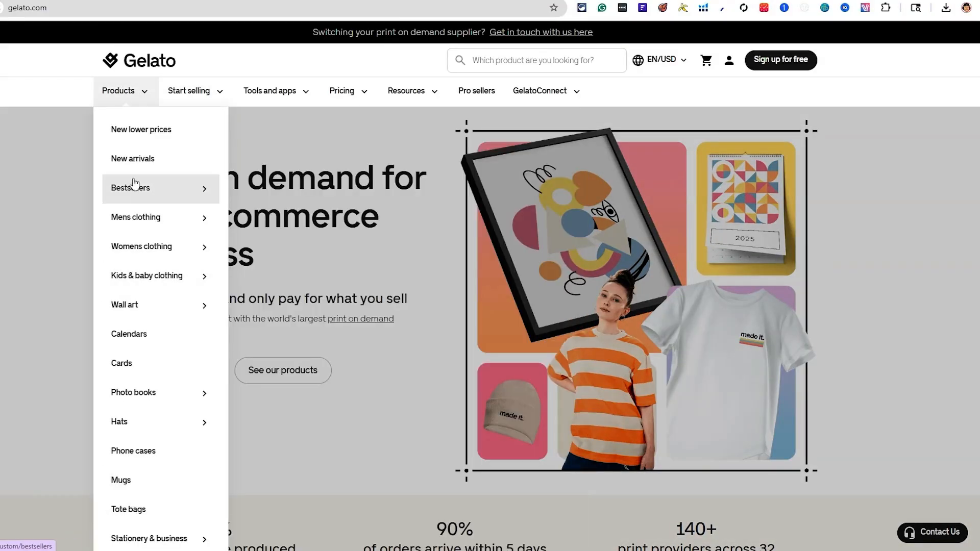
mouse_move(155, 316)
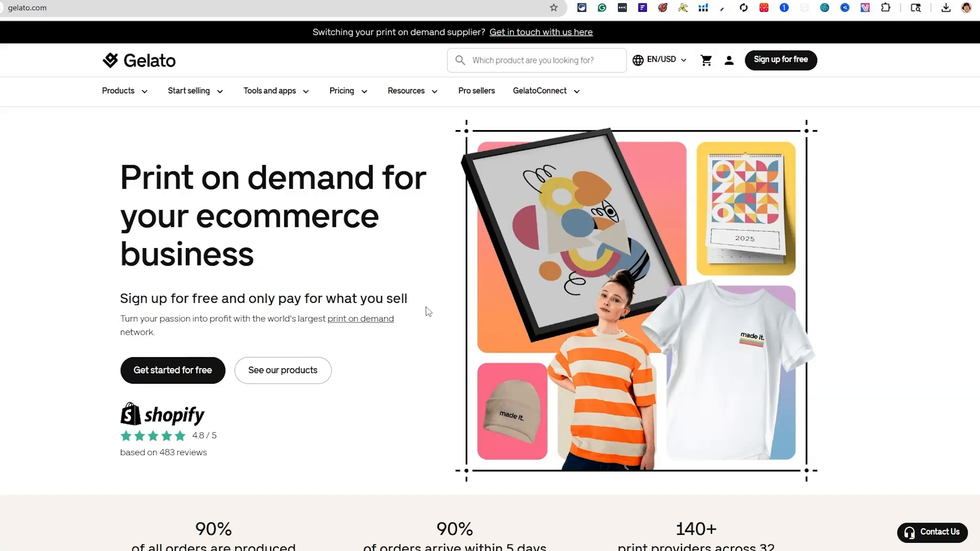
mouse_move(339, 102)
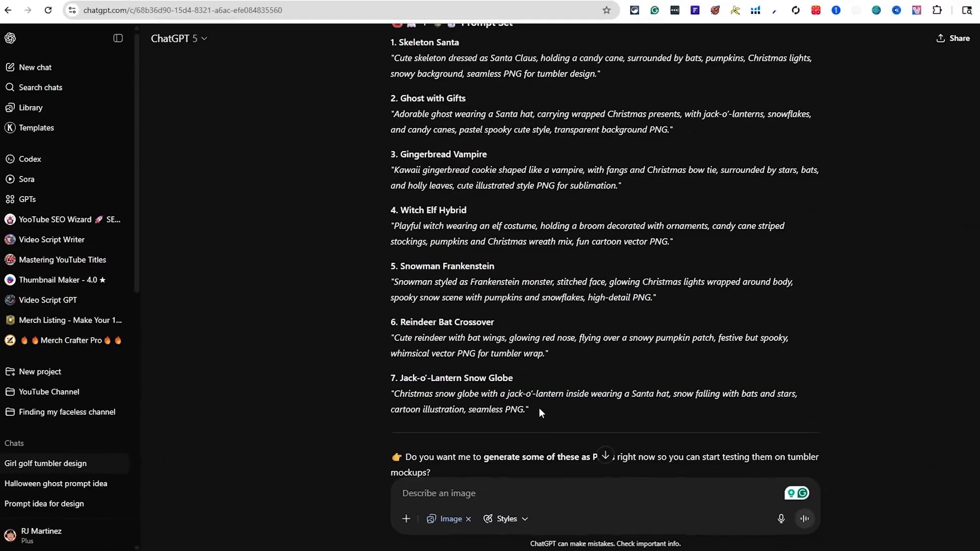
Switch to ChatGPT and review the seven Halloween-Christmas tumbler prompts and the images generated from them
drag(539, 409, 375, 43)
click(503, 118)
scroll(506, 119, down, 9)
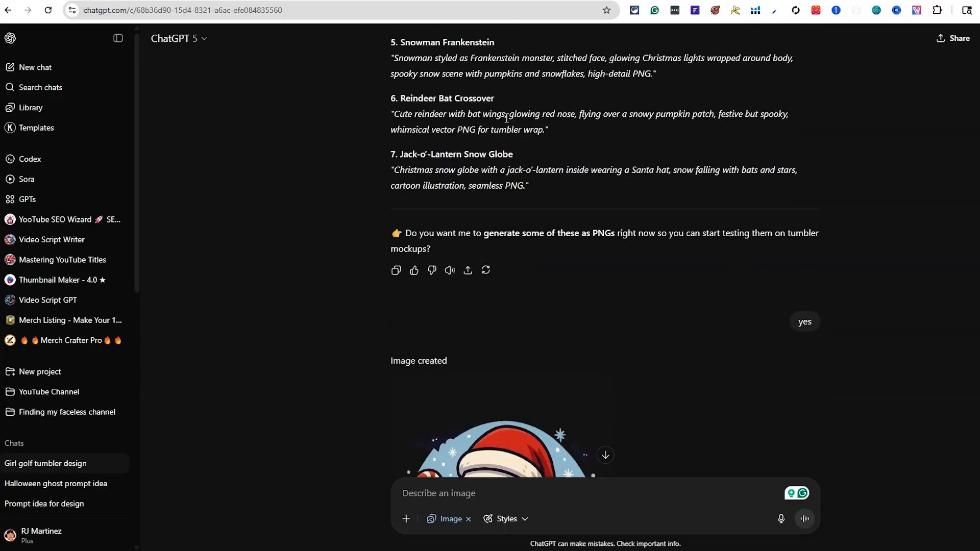
scroll(527, 132, down, 10)
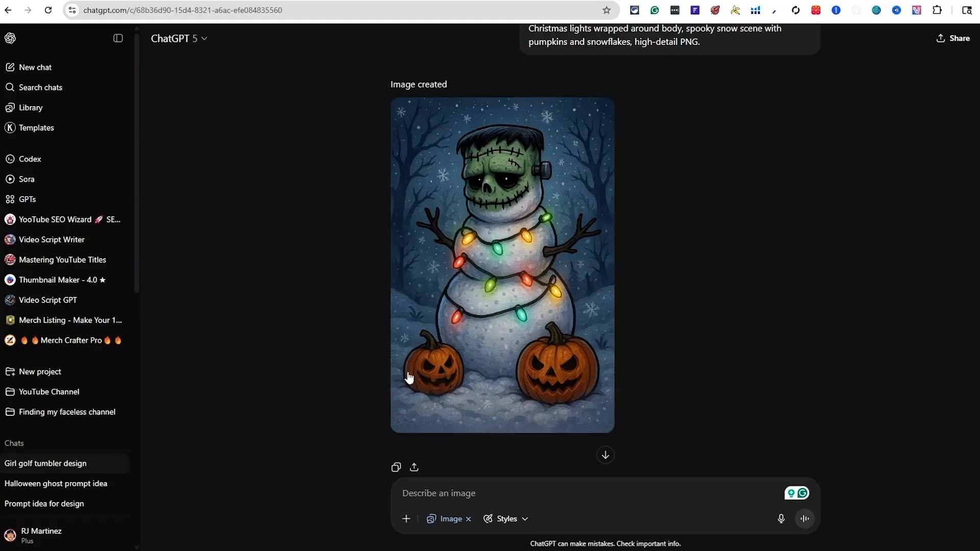
scroll(670, 306, up, 4)
scroll(671, 306, up, 5)
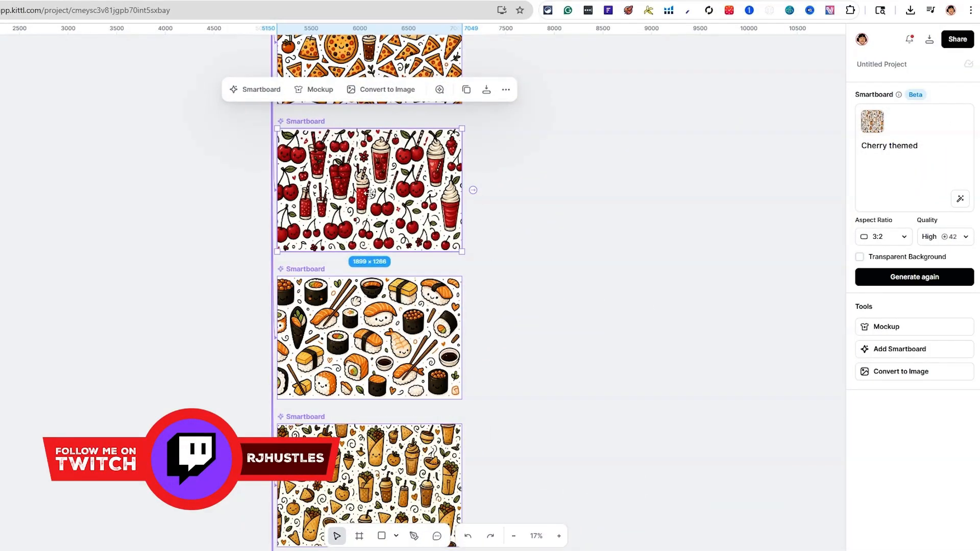
In the Kittl project, quick-export the cherry-themed Smartboard and download it again as a PNG at 300 dpi
click(487, 89)
click(467, 117)
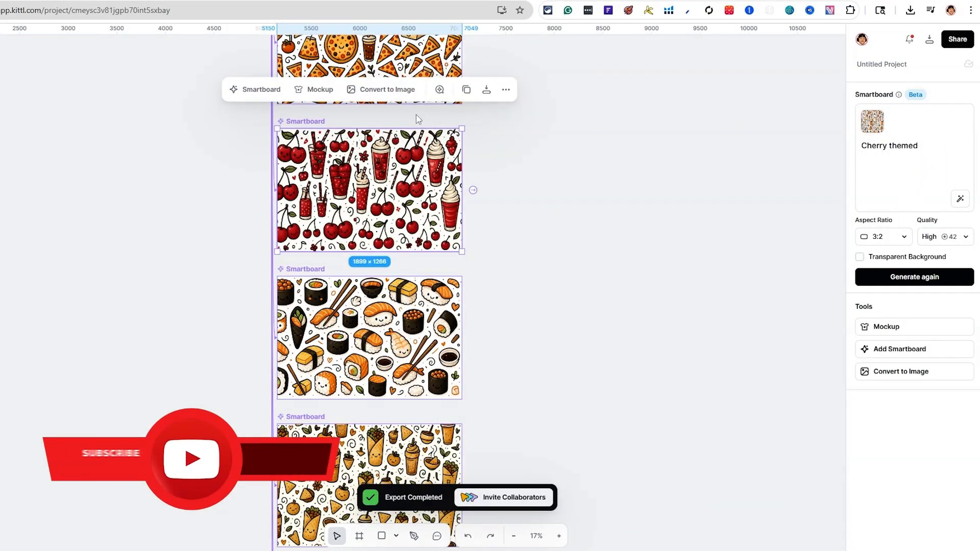
click(930, 39)
key(Tab)
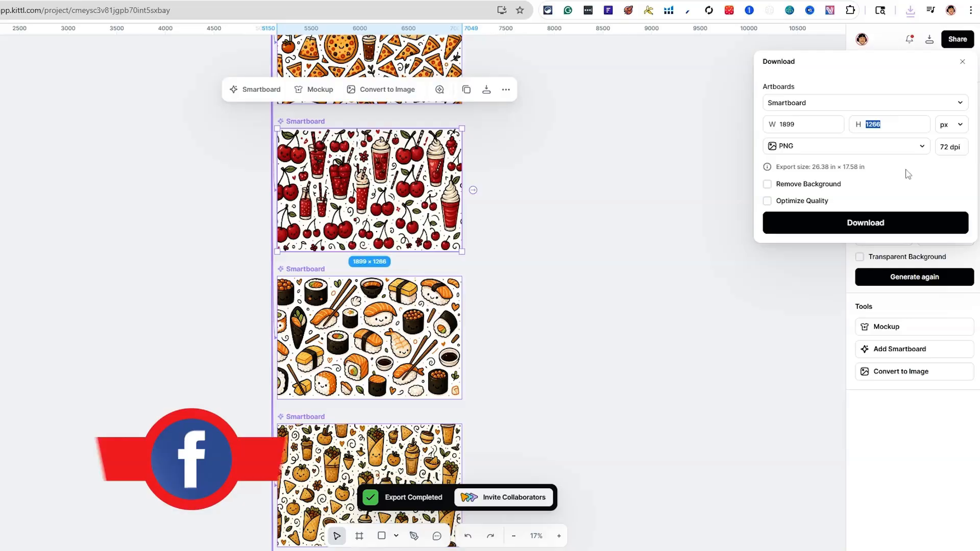
click(943, 147)
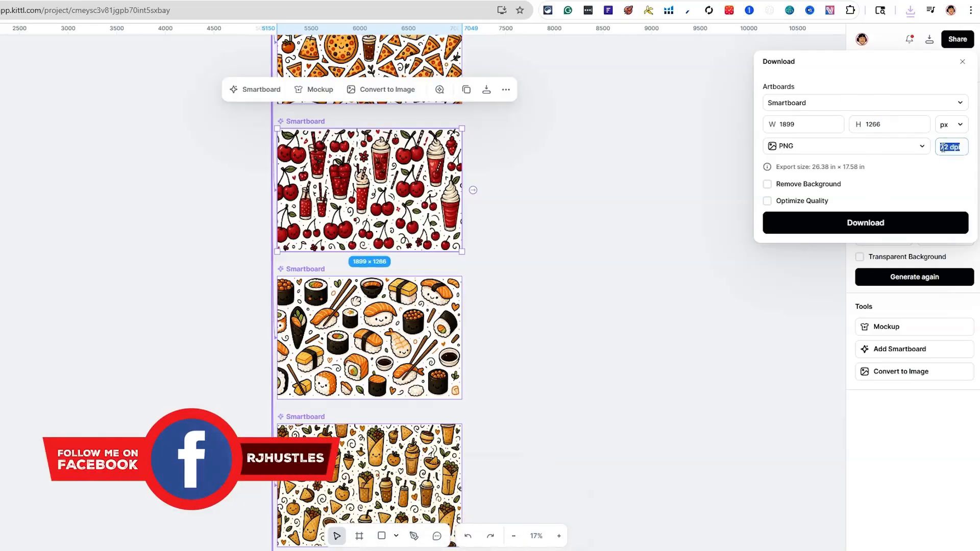
text(300)
key(Return)
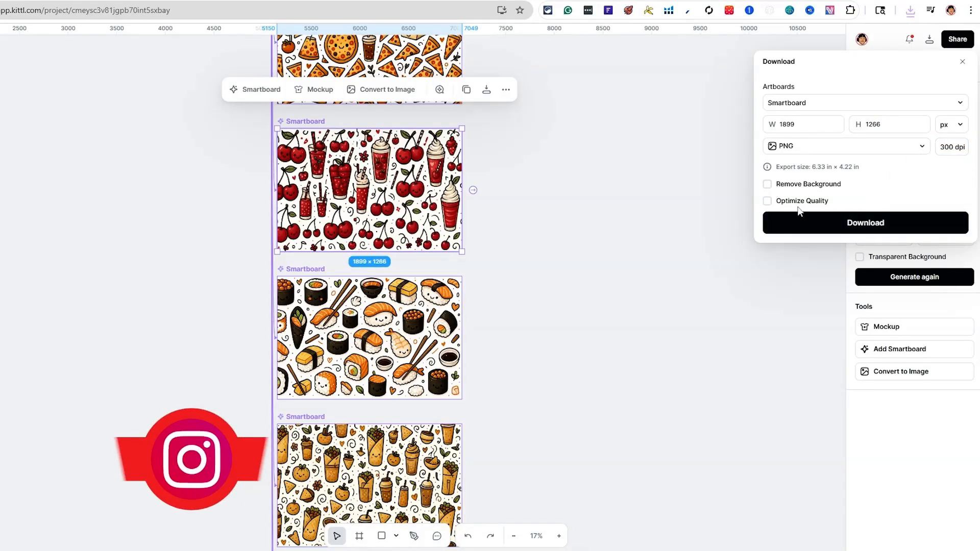
click(817, 217)
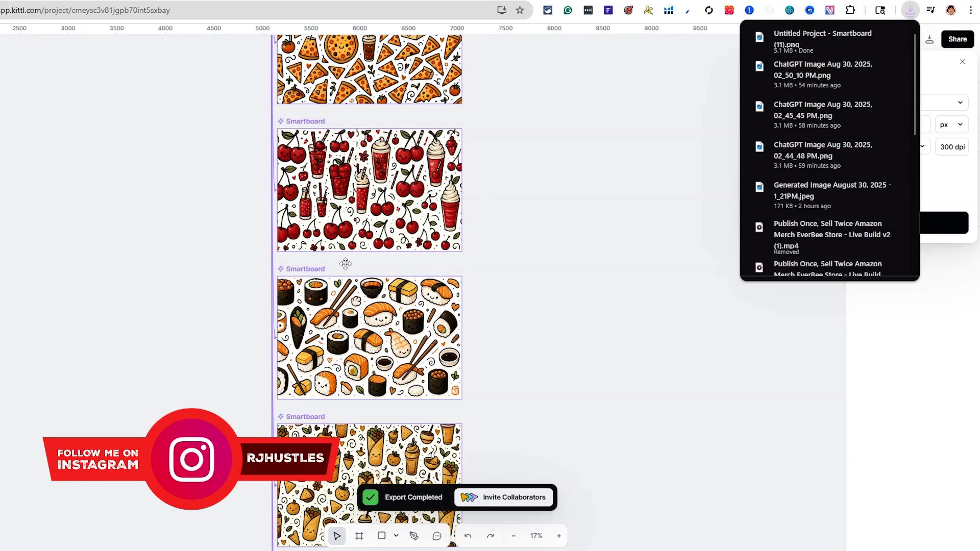
Select the Printify Mug artboard and its Smartboards, choose all artboards for download, review the list, and leave without downloading
scroll(371, 137, up, 10)
scroll(258, 54, down, 5)
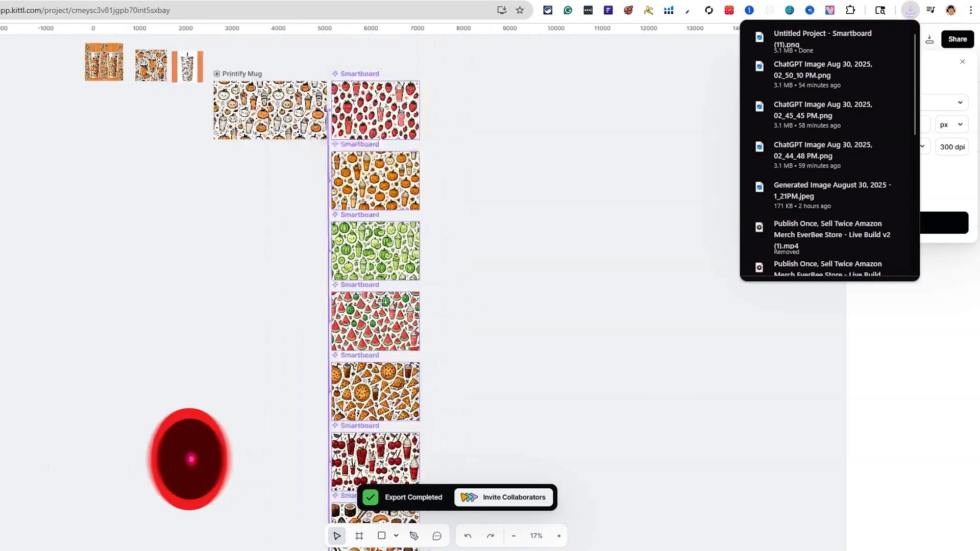
drag(258, 54, 467, 534)
click(930, 39)
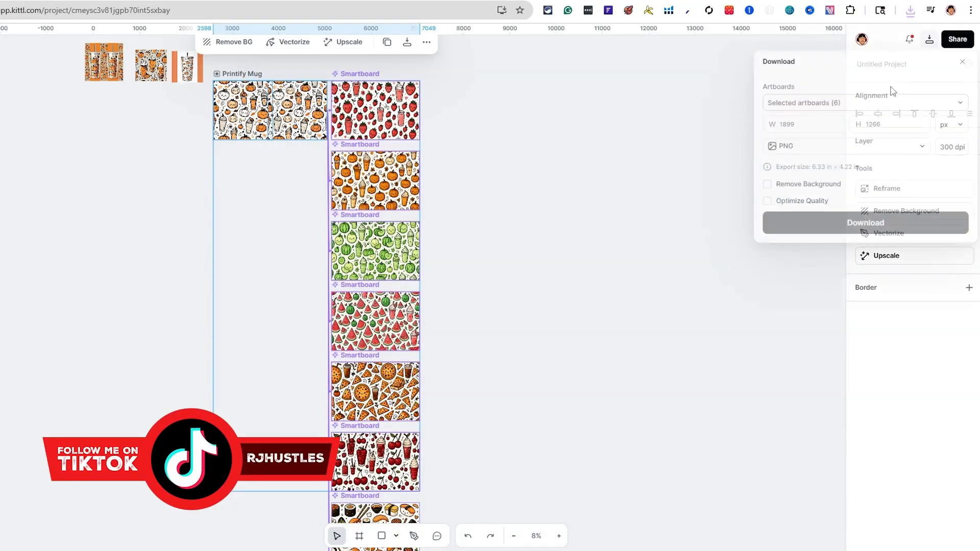
click(880, 105)
click(916, 152)
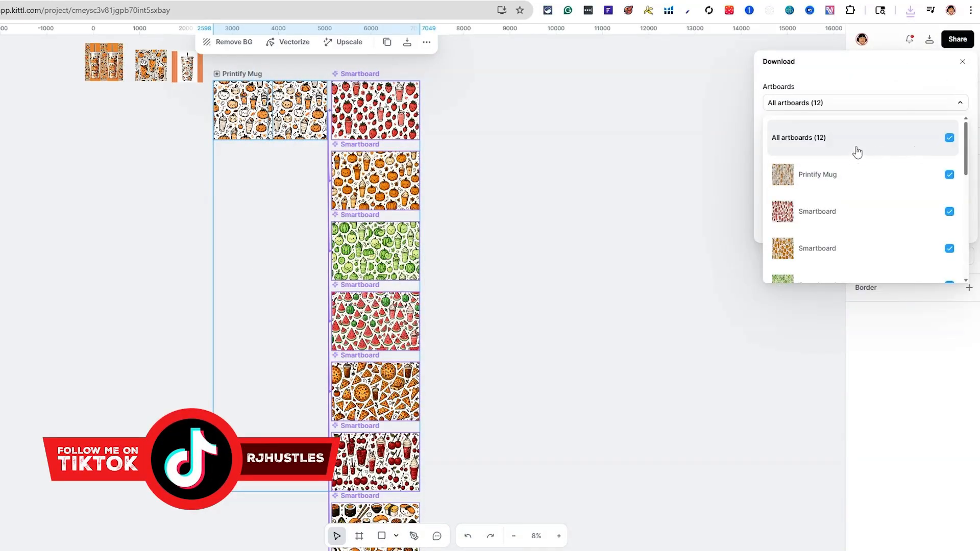
scroll(825, 228, down, 5)
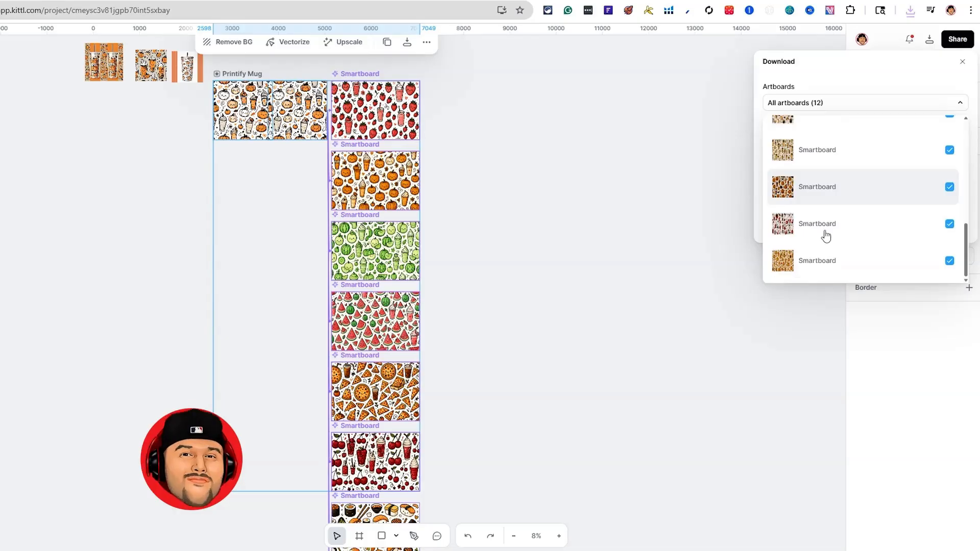
scroll(828, 237, up, 5)
click(428, 207)
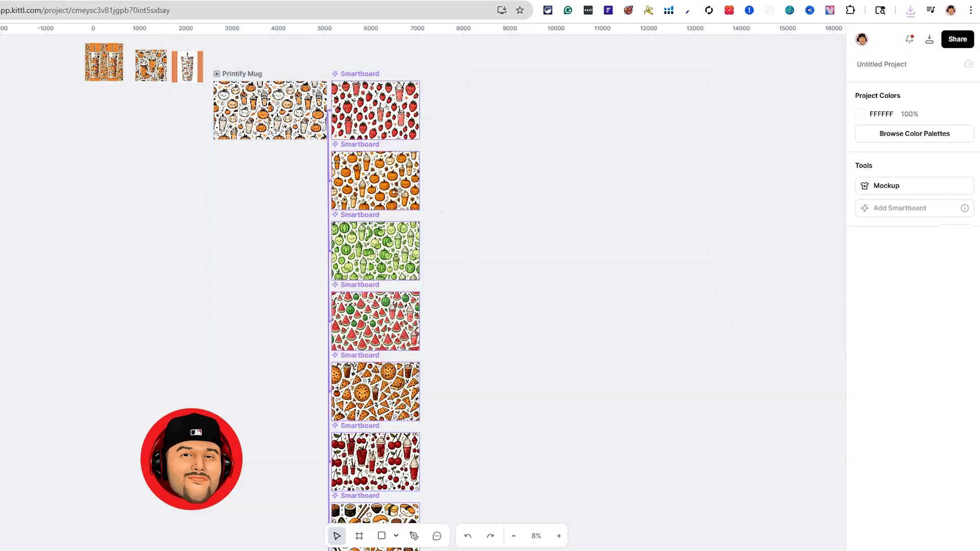
click(423, 205)
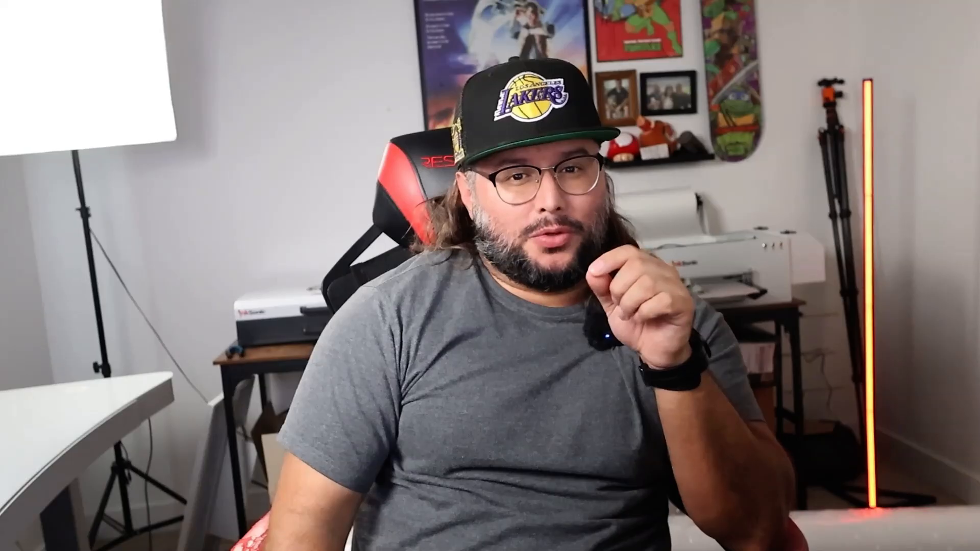